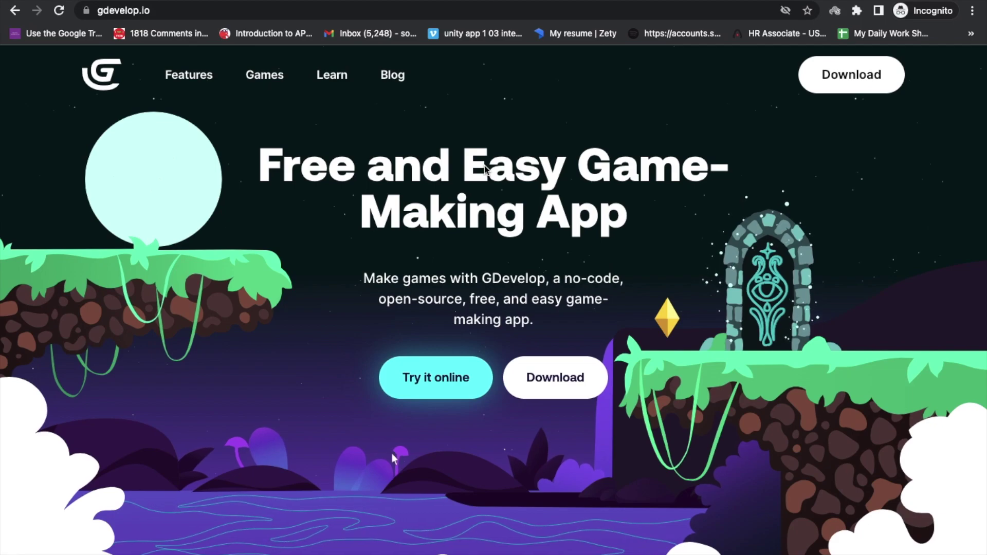
Step: Switch to GDevelop 5 and create a blank project named king
click(469, 525)
mouse_move(668, 545)
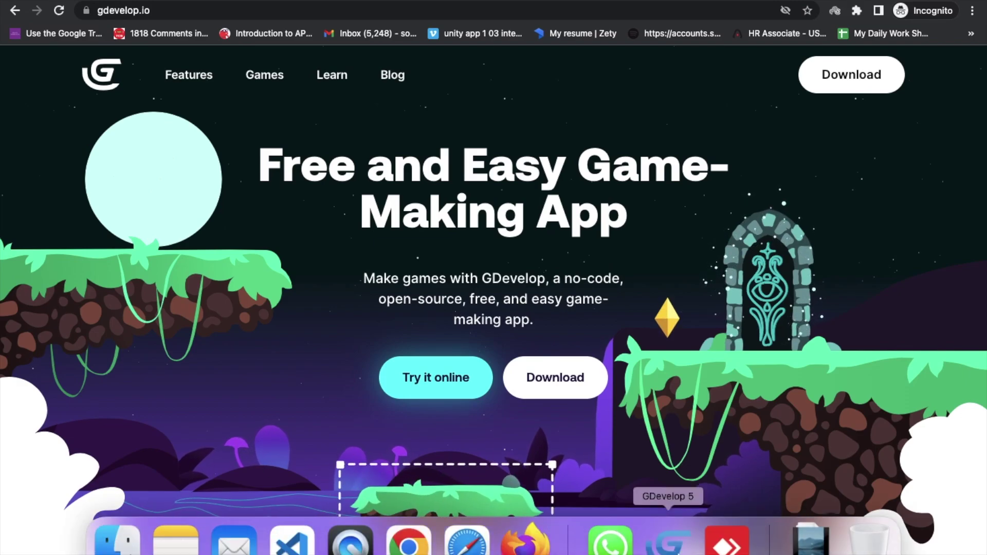
click(668, 544)
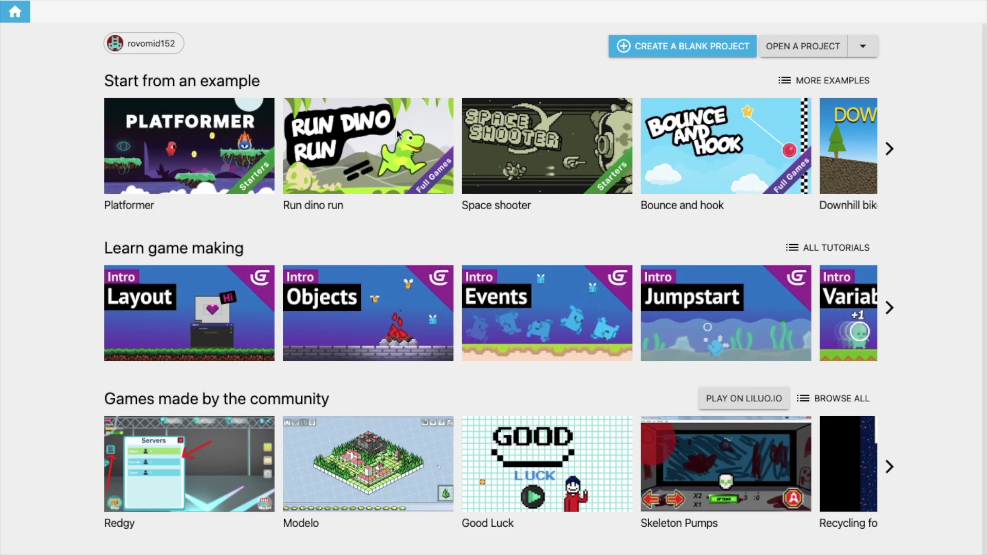
click(663, 48)
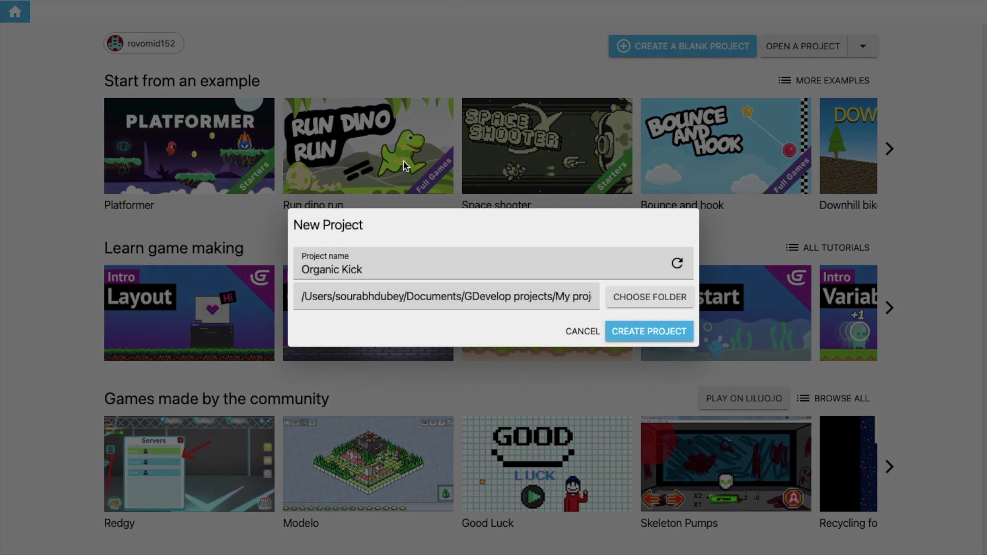
triple_click(403, 271)
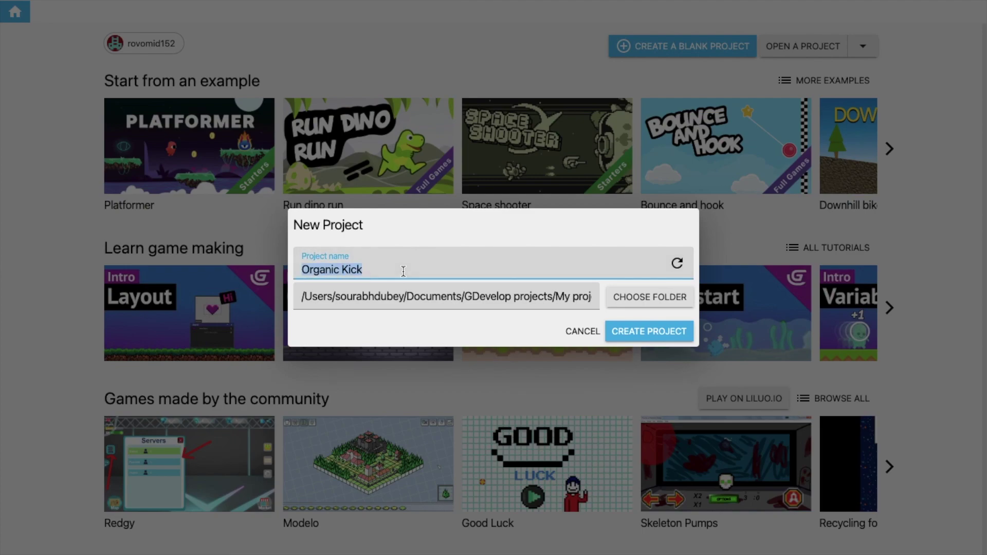
text(king)
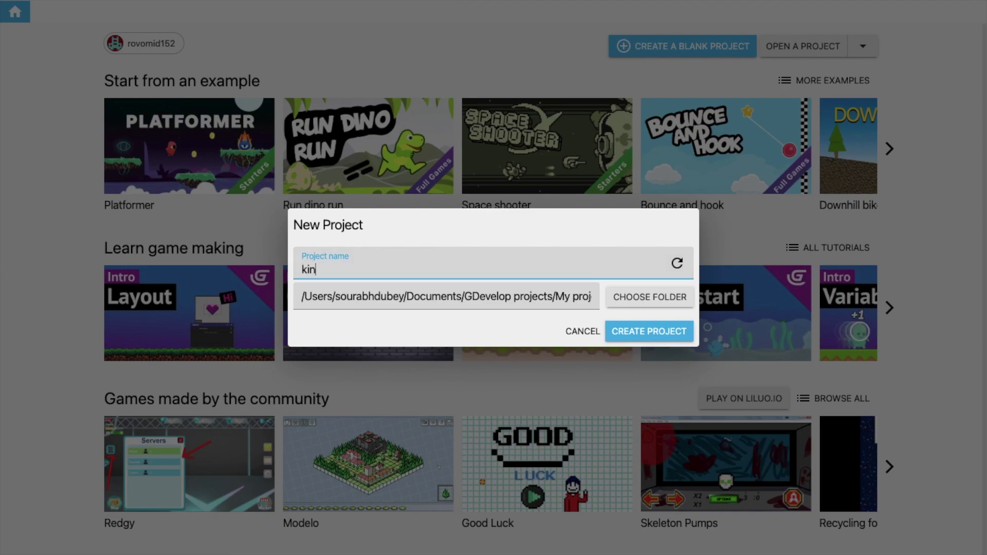
click(659, 334)
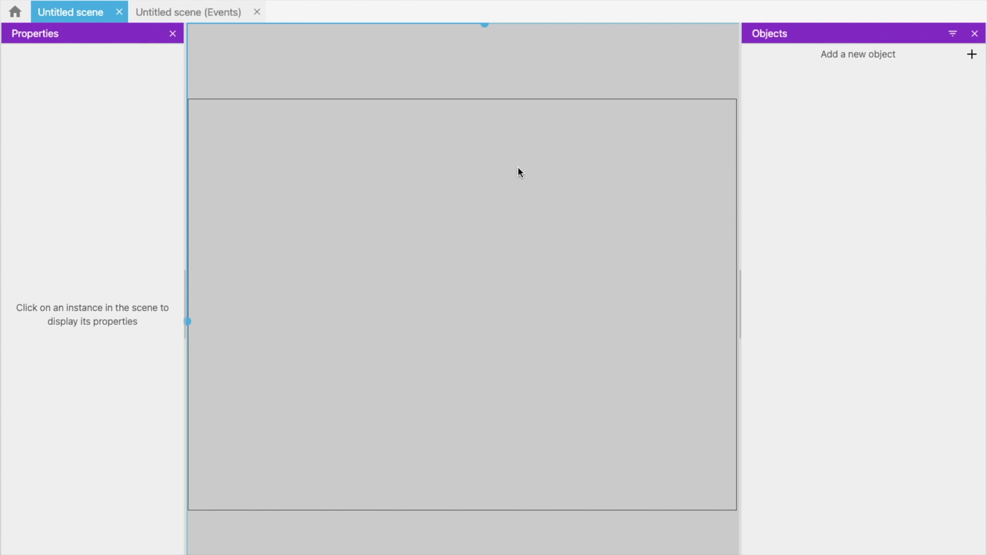
Step: Start adding a new object to the scene and search the asset store for background
key(ctrl+minus)
key(ctrl+minus)
key(ctrl+minus)
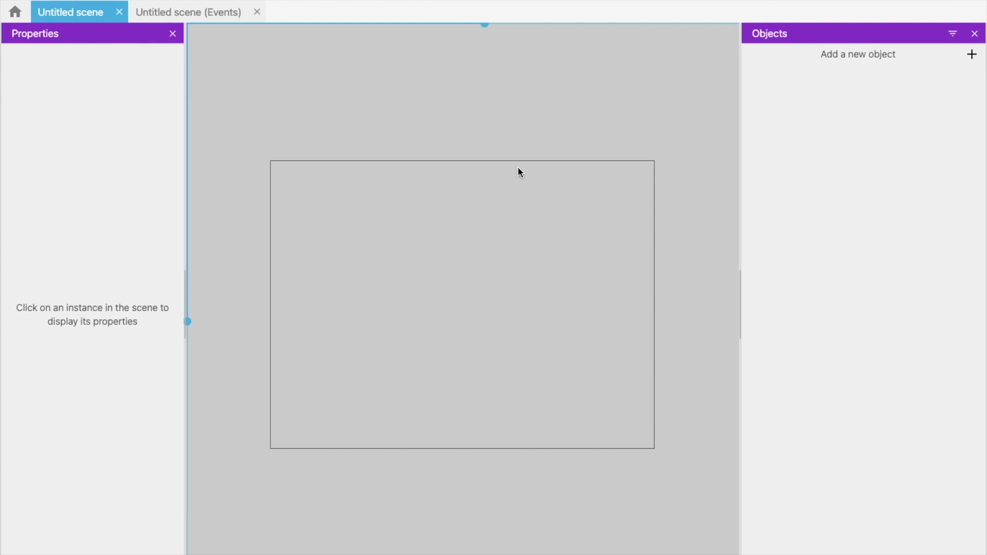
scroll(520, 307, down, 2)
key(ctrl+minus)
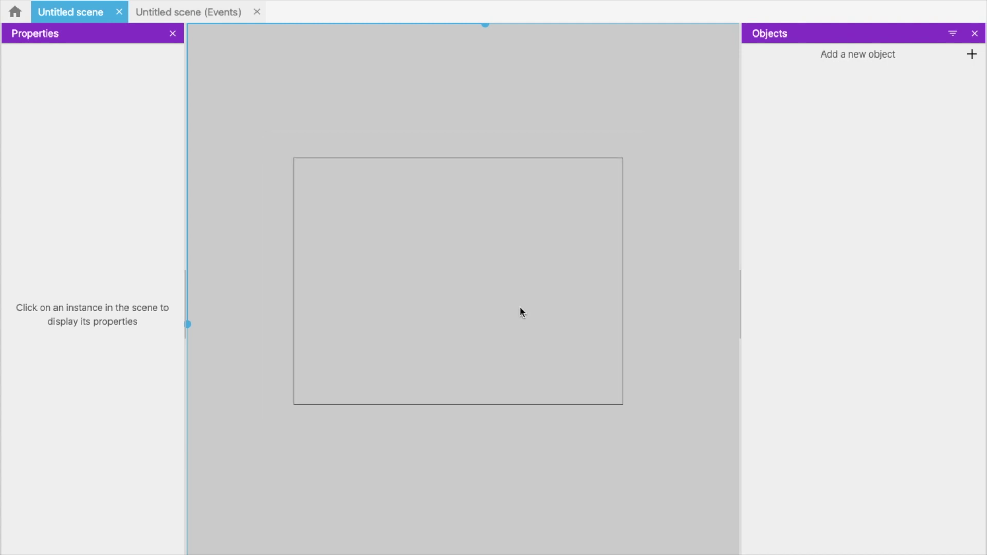
key(ctrl+plus)
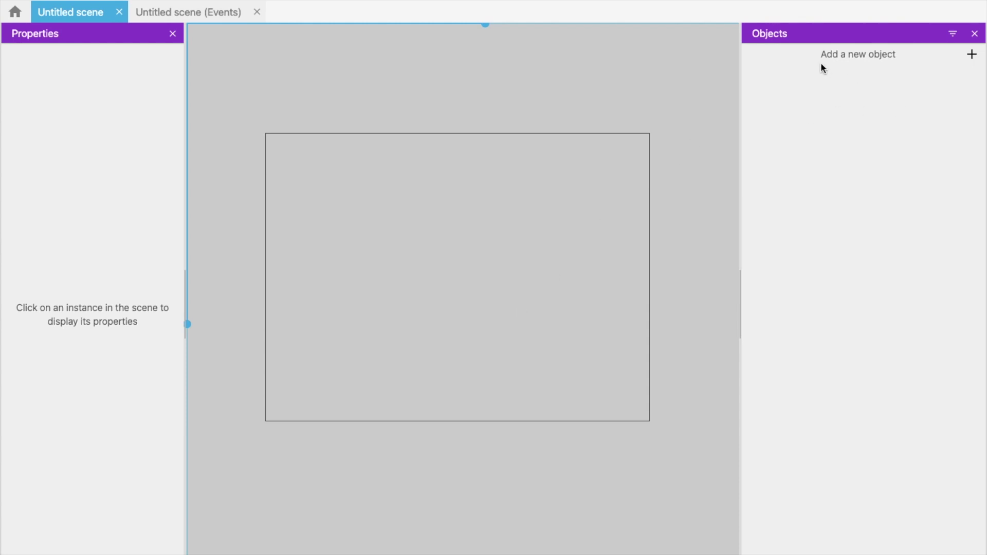
click(849, 57)
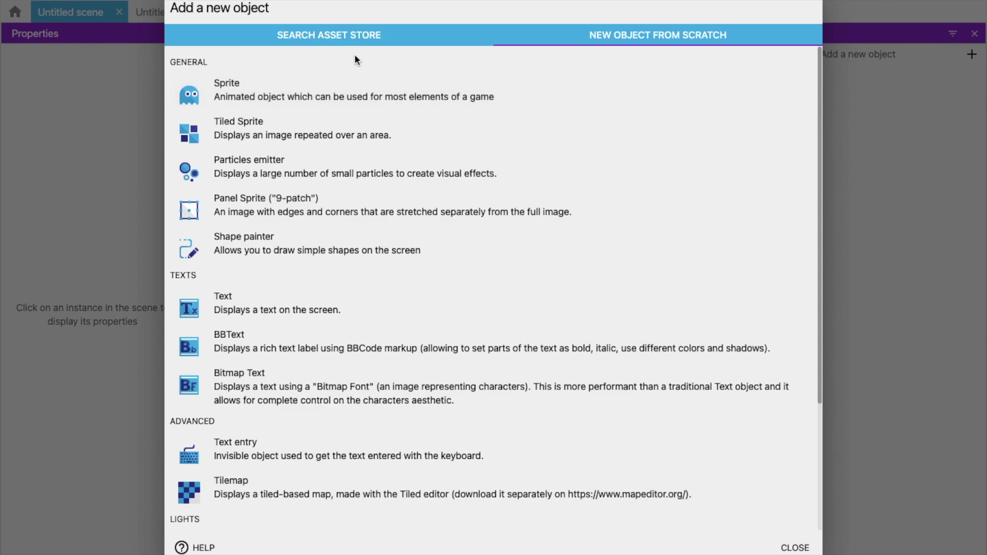
click(315, 37)
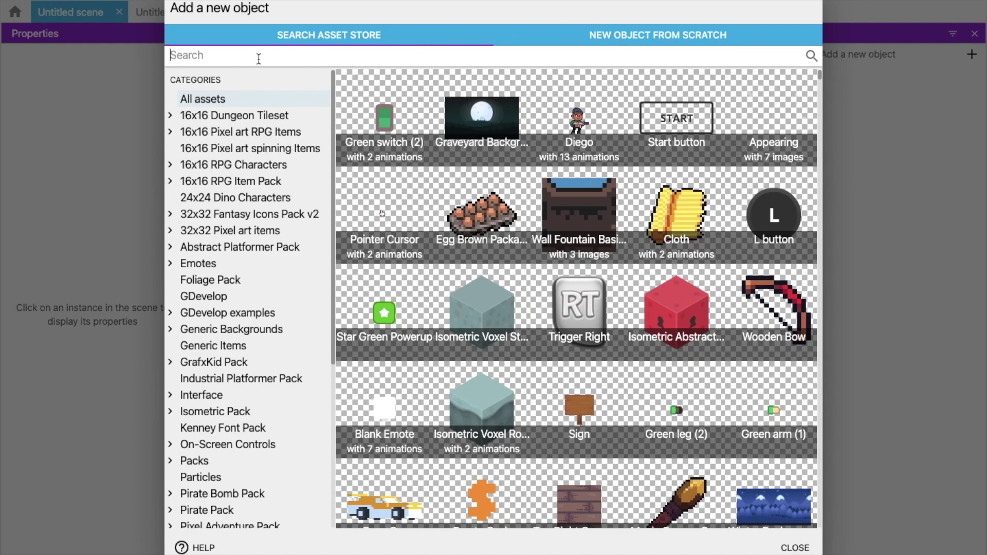
text(background)
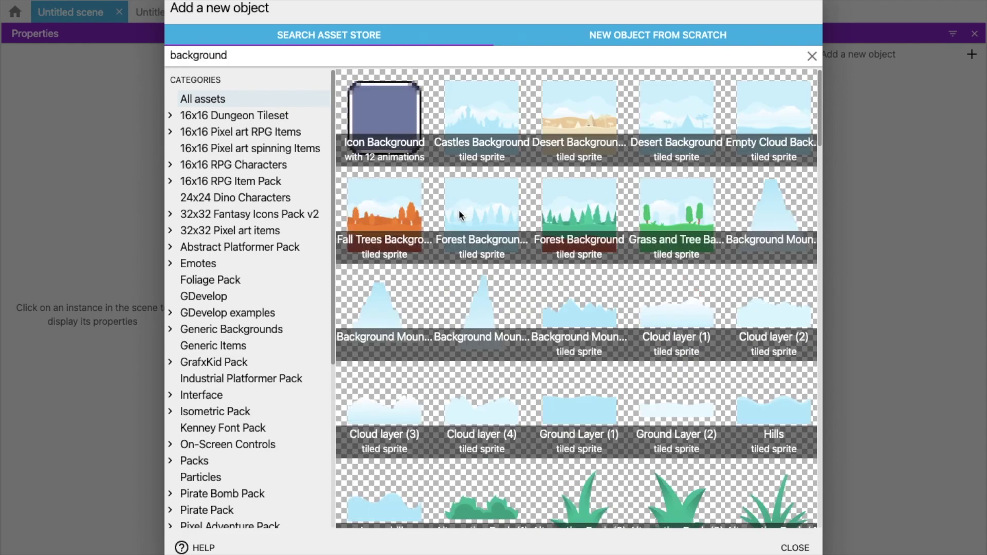
Step: Find the Winter Background asset among the results and add it to the game
scroll(566, 301, down, 15)
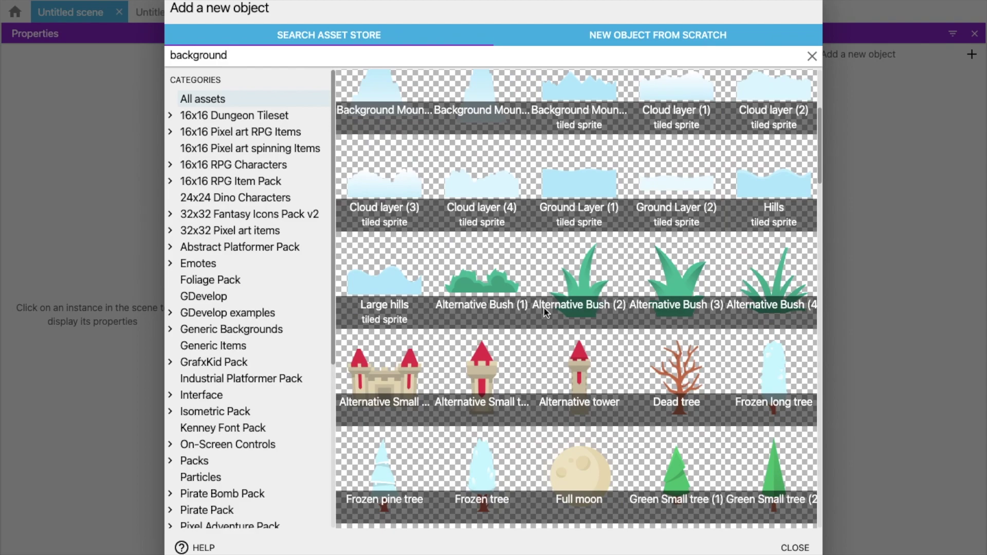
scroll(544, 308, down, 20)
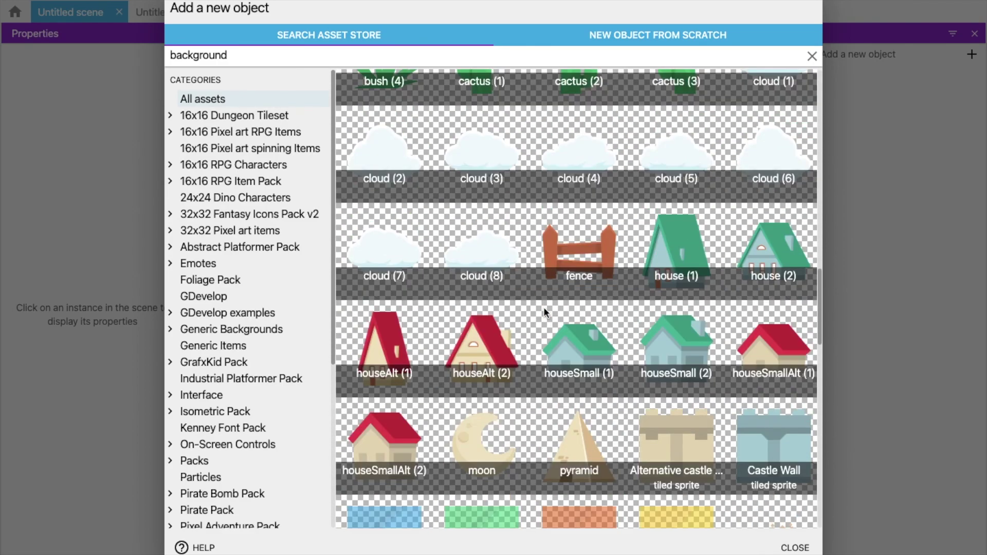
scroll(544, 307, down, 10)
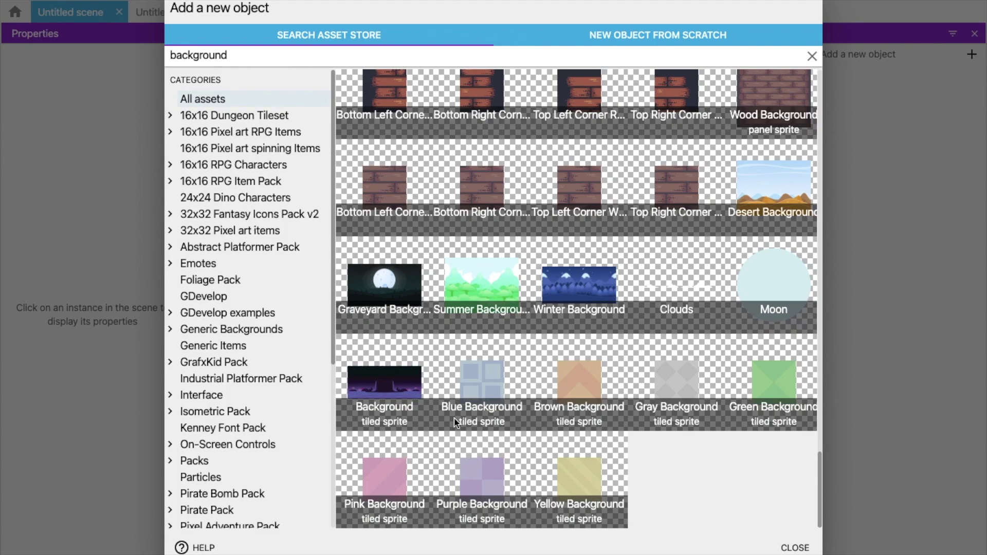
click(566, 286)
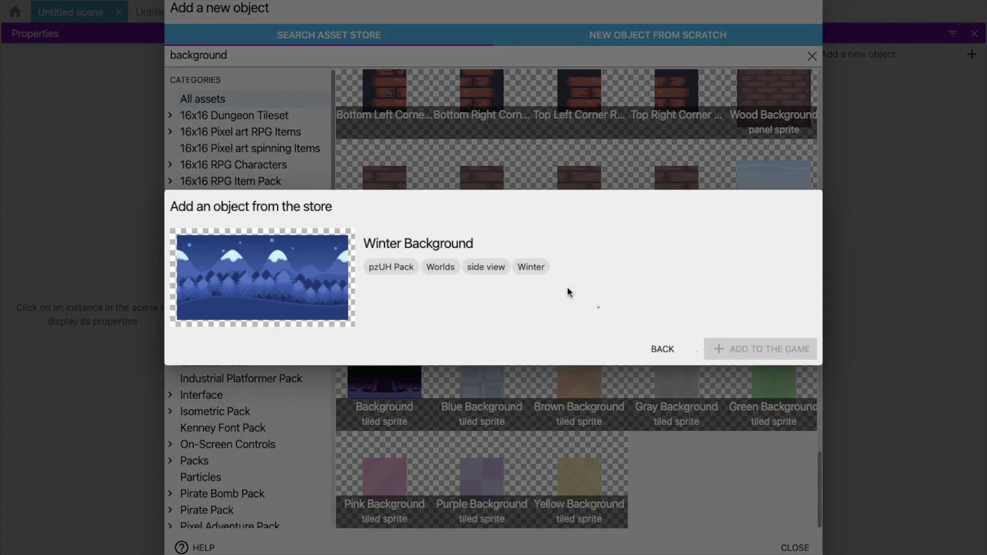
click(759, 354)
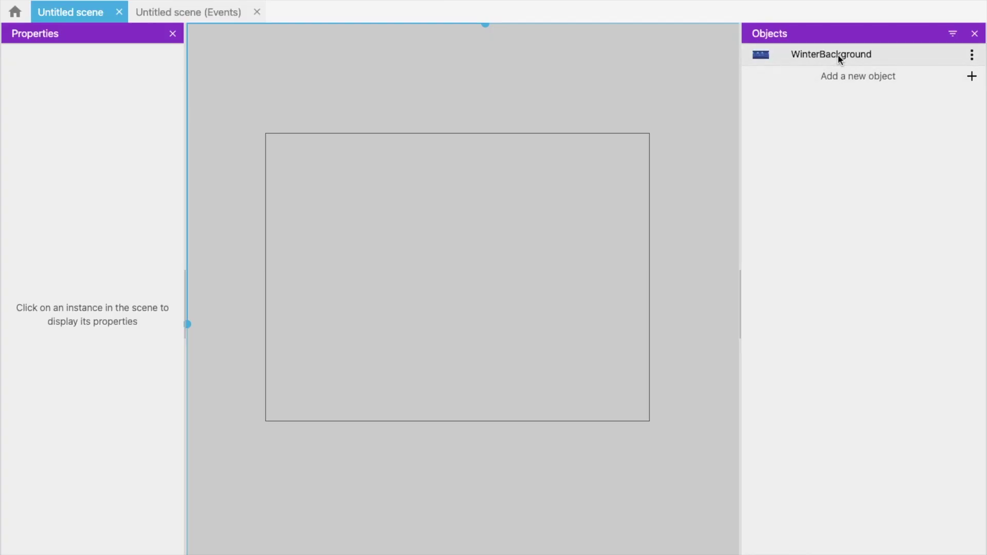
Step: Place WinterBackground in the scene, align it to the frame's upper-left corner and resize it to cover the whole game frame
drag(840, 58, 433, 169)
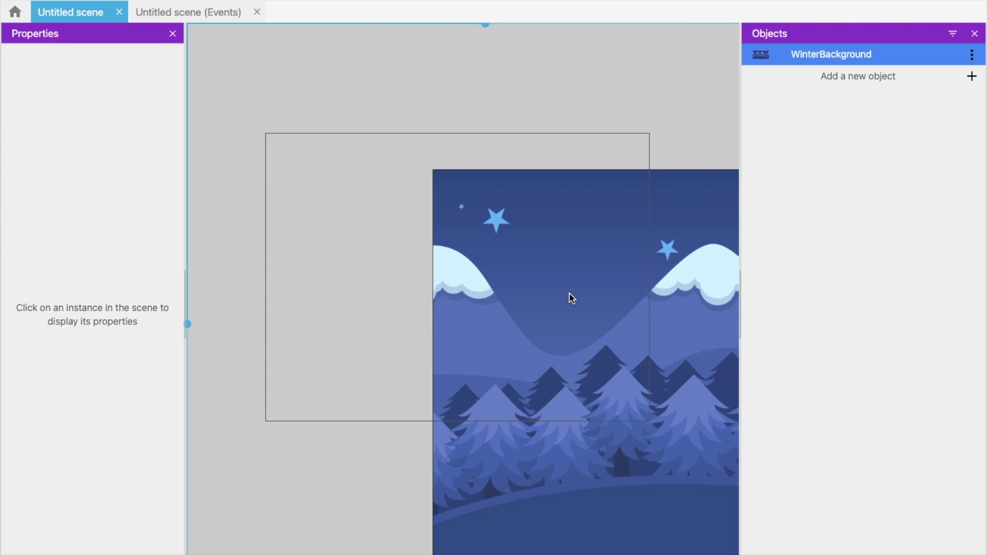
click(421, 255)
drag(423, 165, 592, 412)
drag(696, 551, 294, 189)
drag(262, 130, 816, 432)
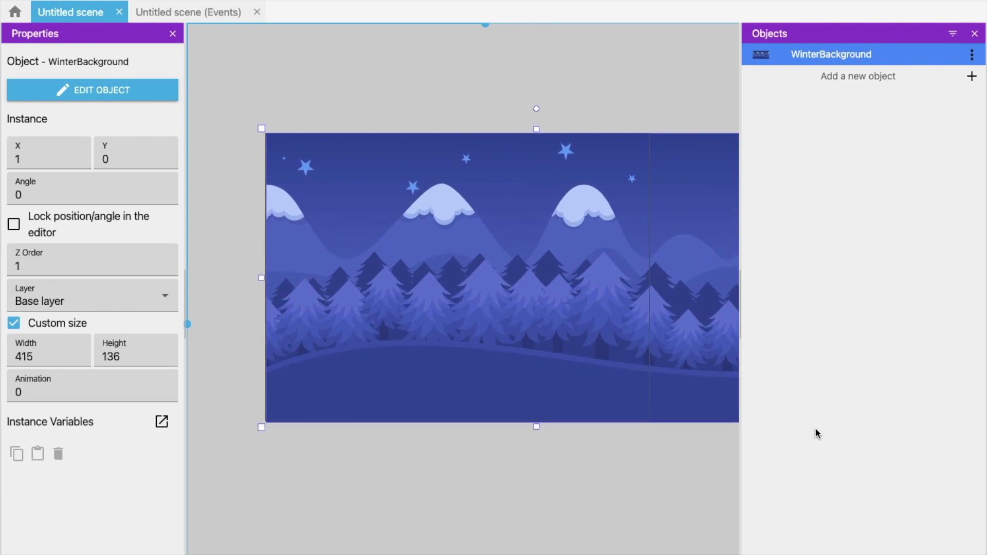
click(659, 443)
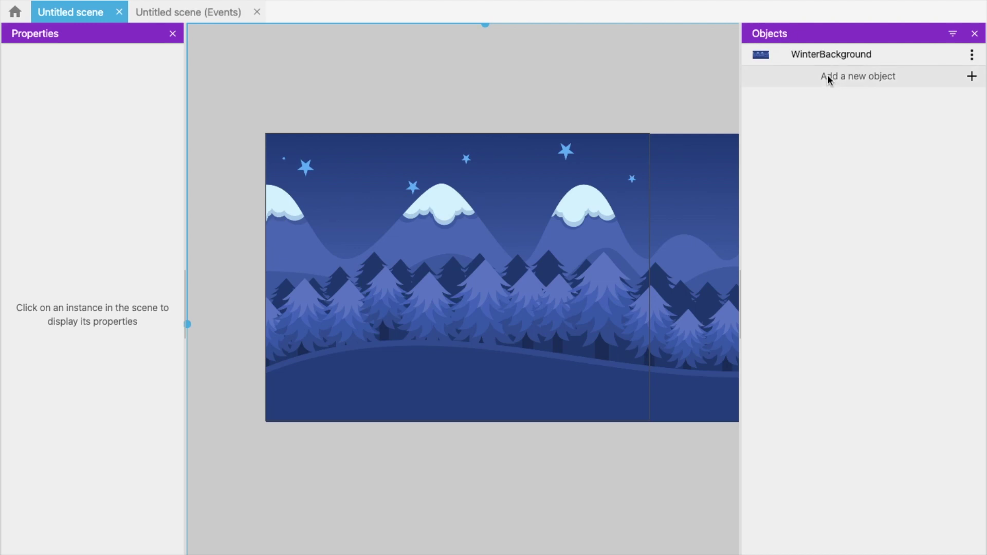
Step: Start adding another object and search the asset store for platform
click(828, 75)
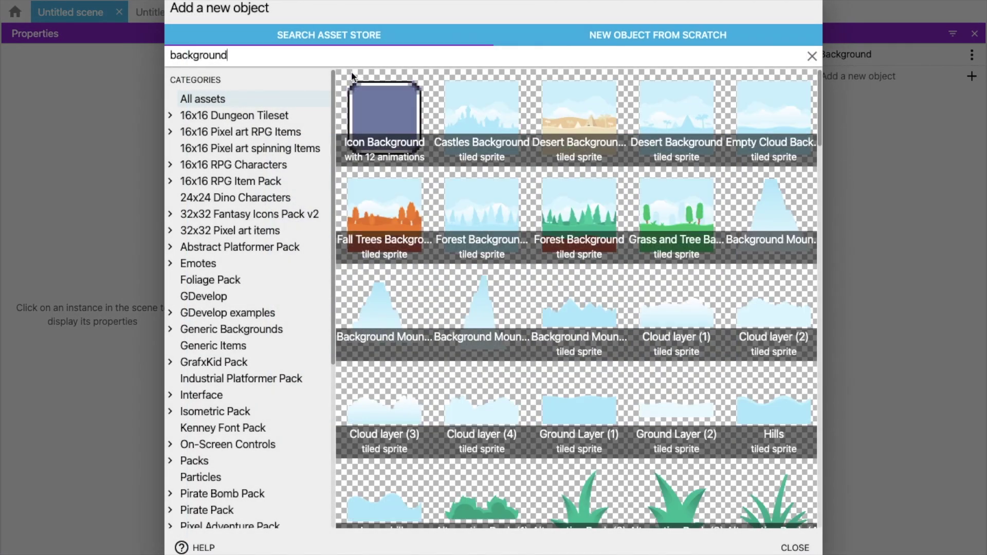
double_click(279, 55)
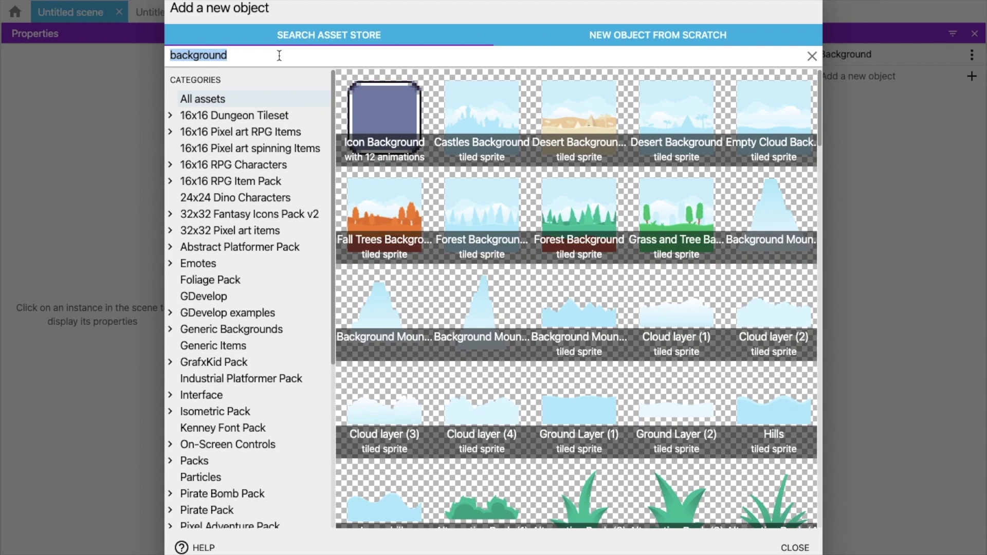
text(pl)
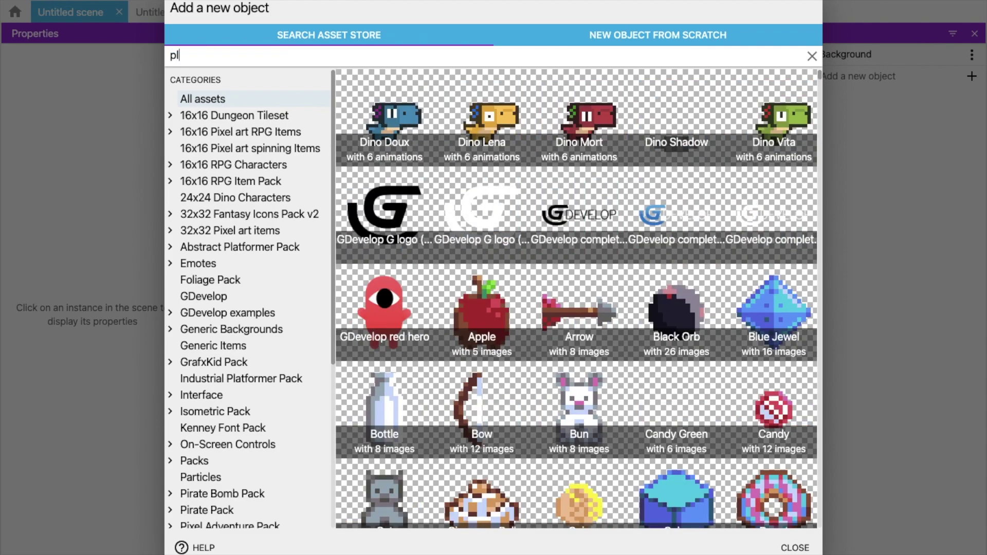
text(atform)
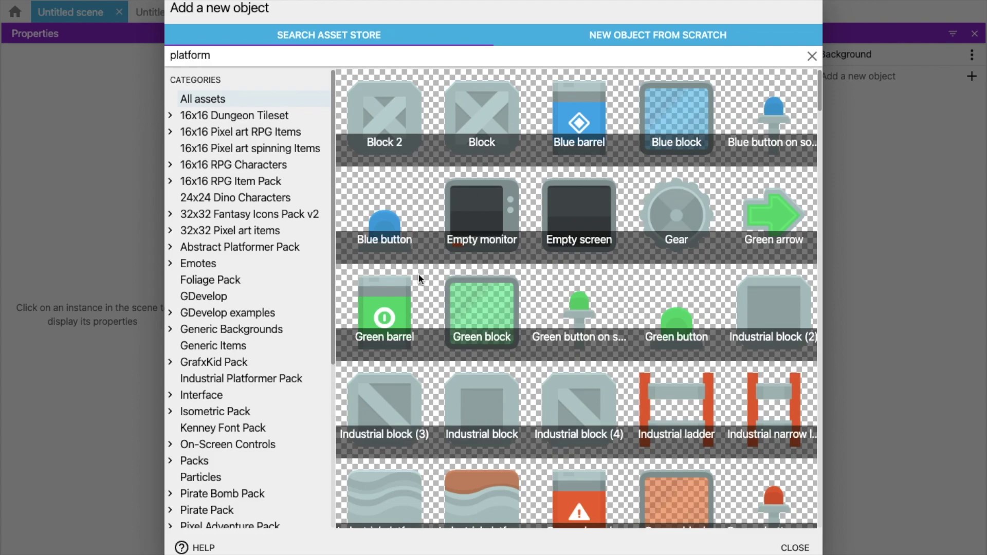
Step: Find the Green Floor tiled sprite from the Abstract Platformer Pack and add it to the game
scroll(483, 310, down, 10)
scroll(483, 307, down, 10)
scroll(483, 307, down, 8)
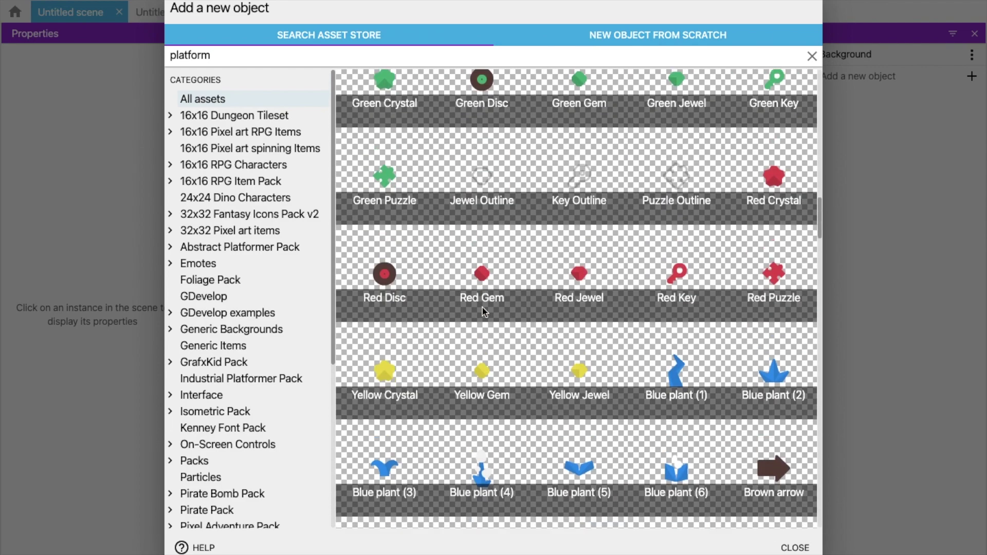
scroll(482, 308, down, 15)
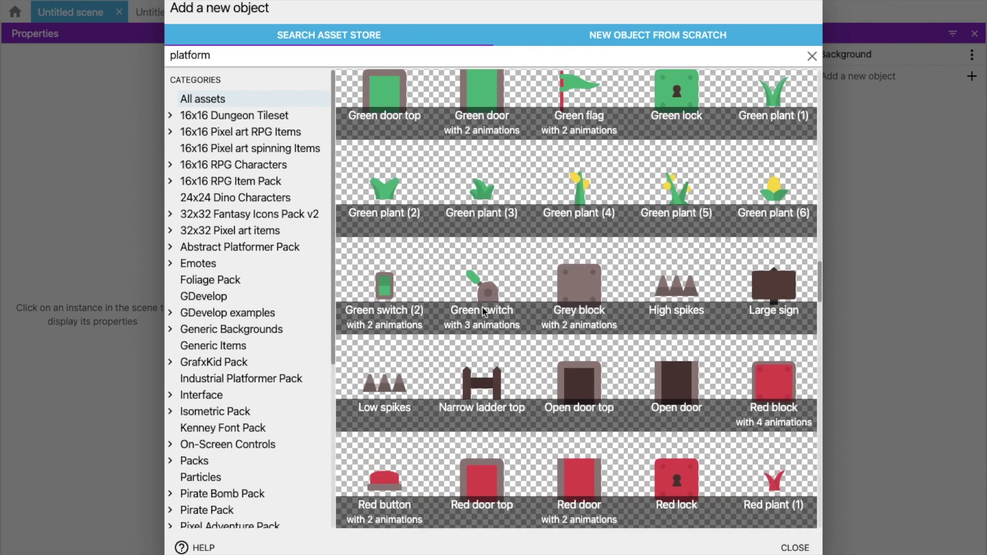
scroll(482, 308, down, 4)
scroll(499, 283, down, 1)
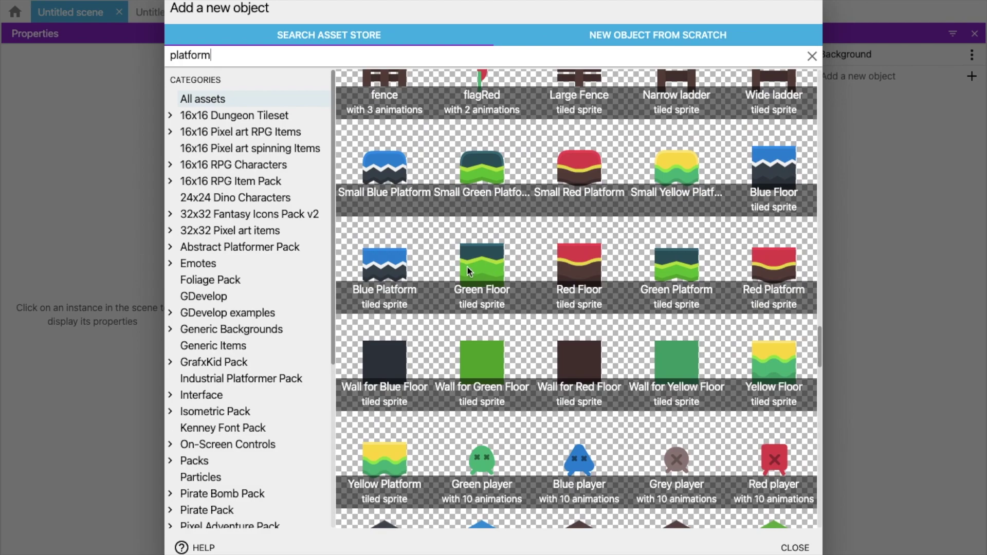
click(466, 266)
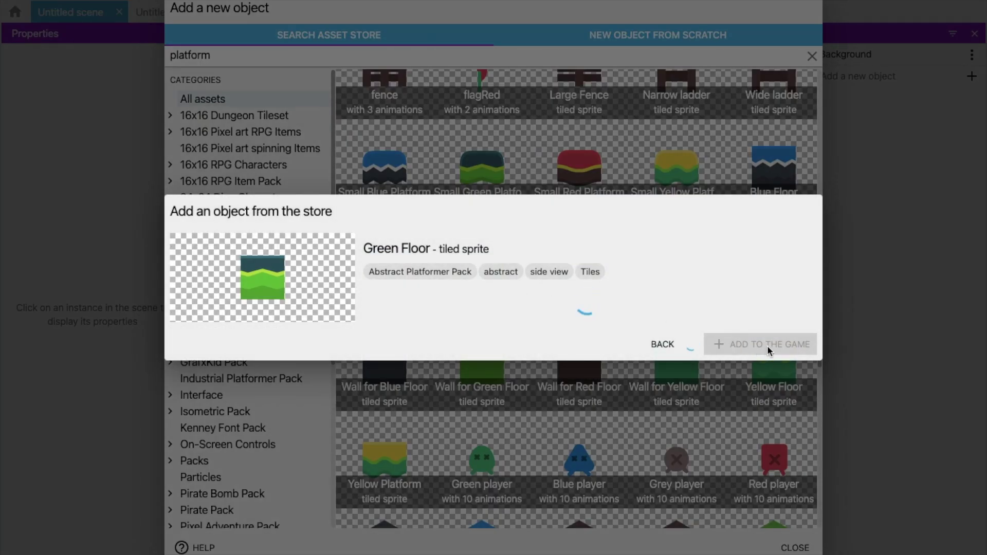
click(751, 363)
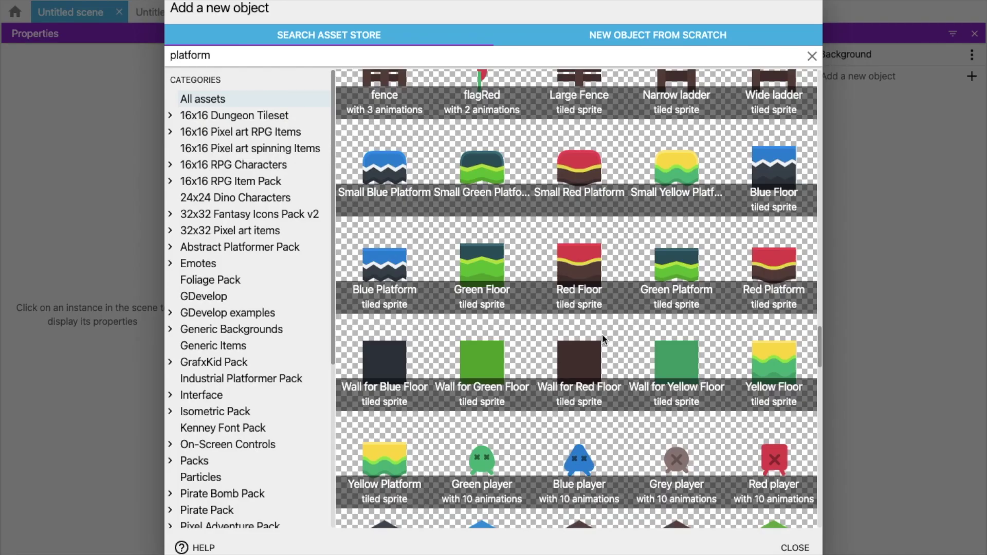
double_click(234, 55)
text(tanker)
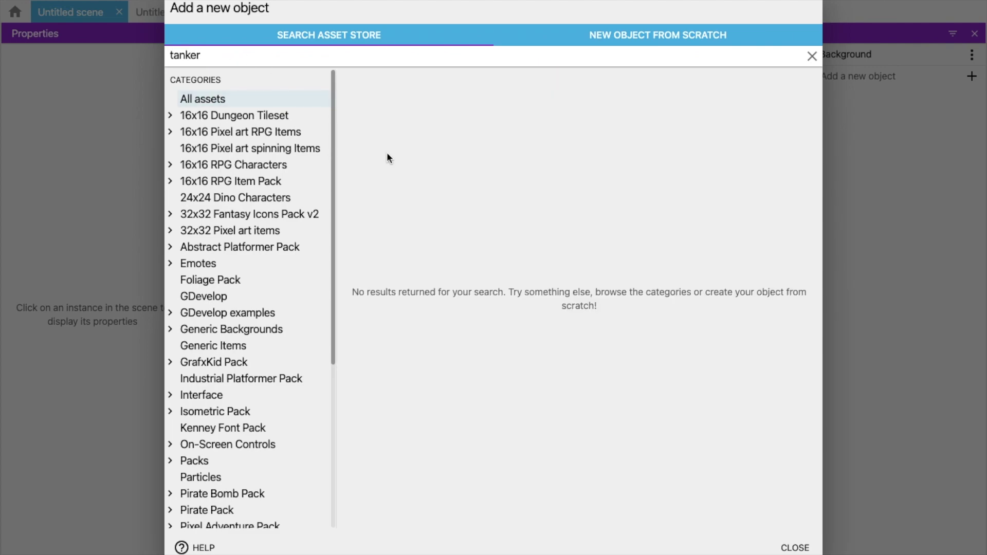
double_click(195, 55)
key(BackSpace)
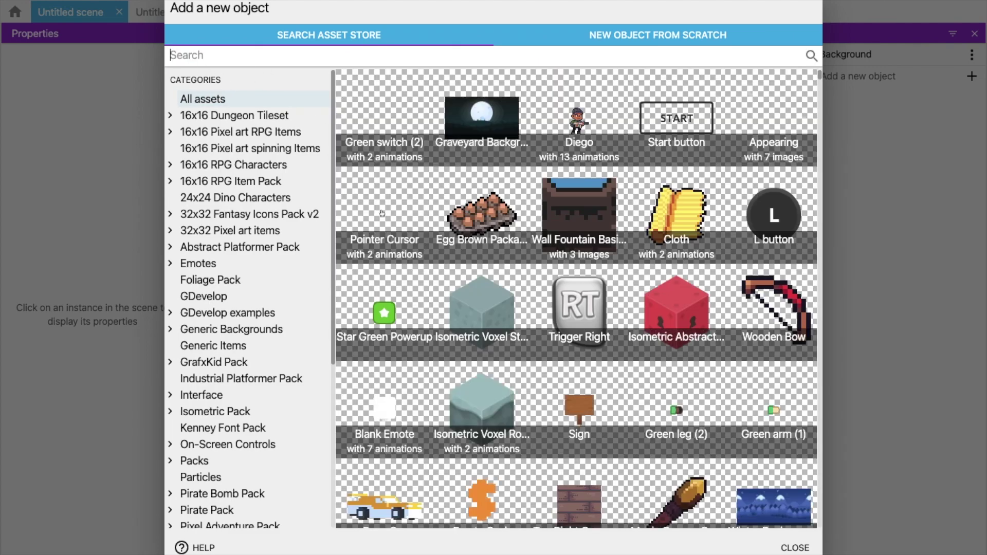
Step: Search the asset store for tank and add Green tank (1) from the Tank pack to the game
text(tank)
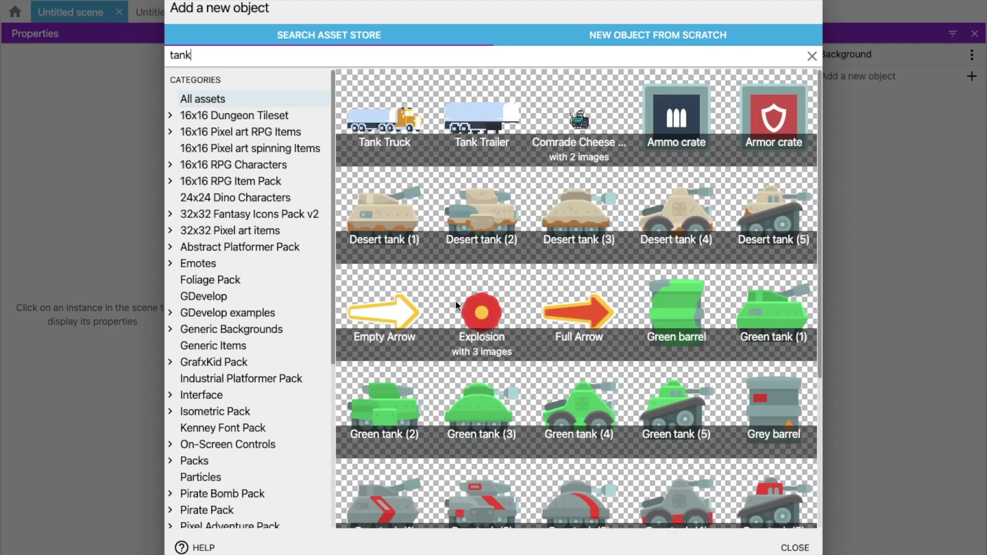
scroll(514, 319, down, 2)
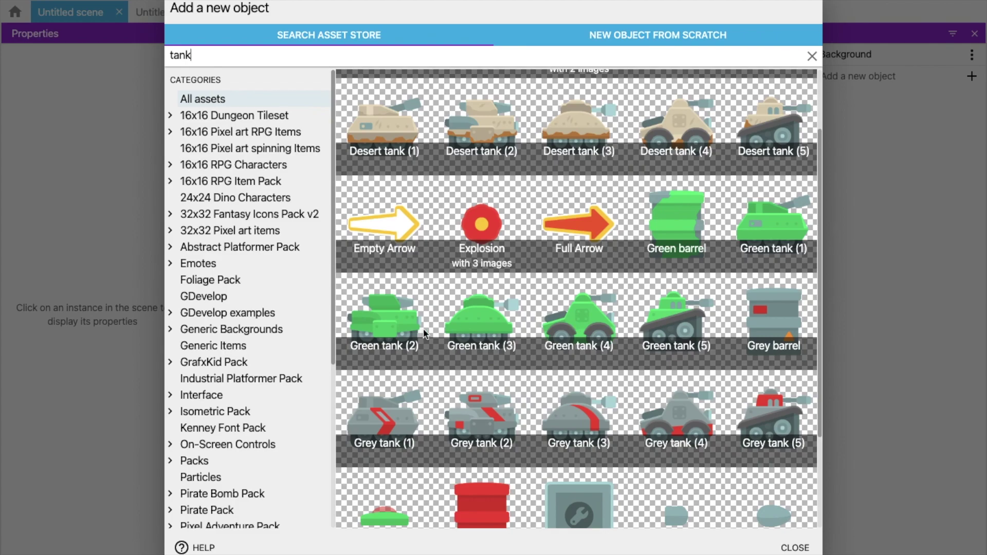
scroll(523, 378, up, 1)
scroll(523, 378, up, 1)
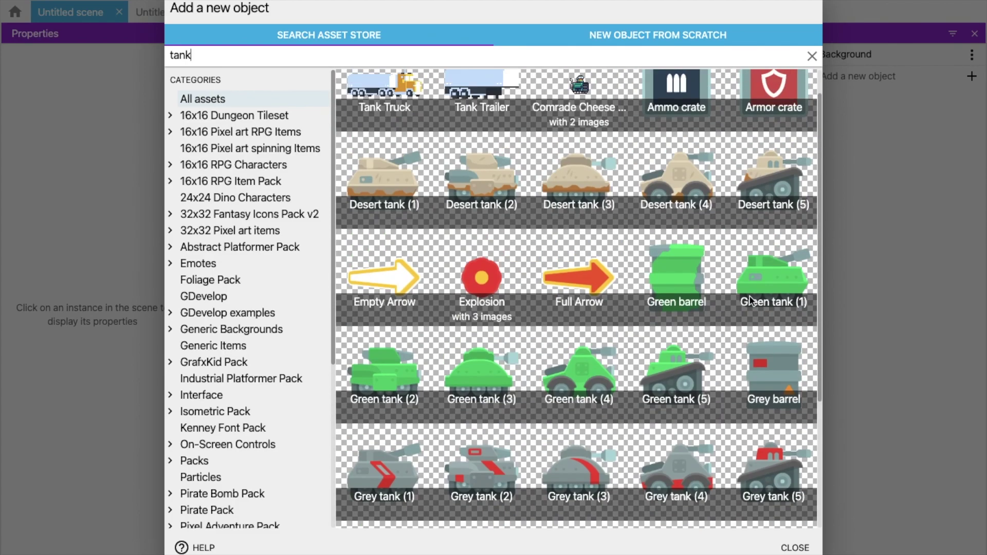
click(765, 272)
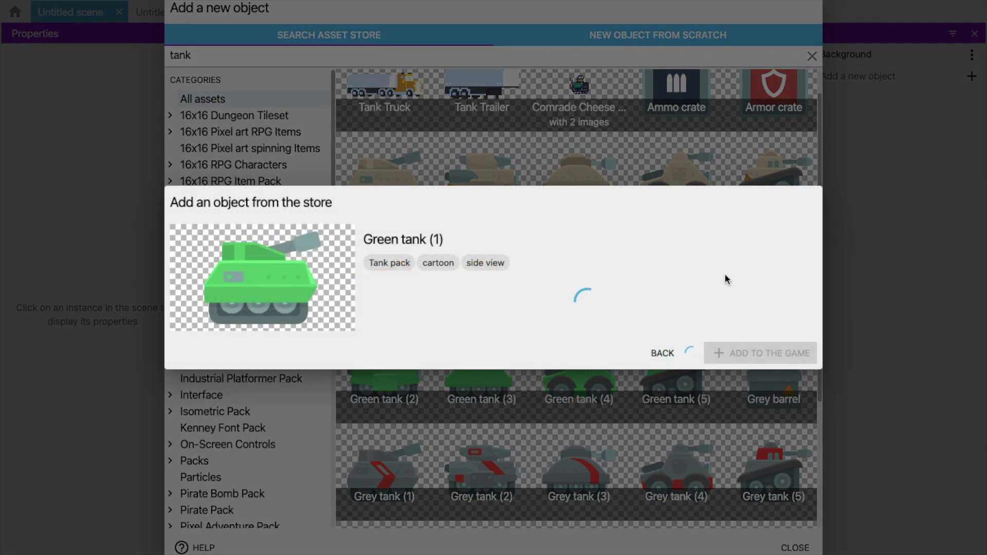
click(795, 355)
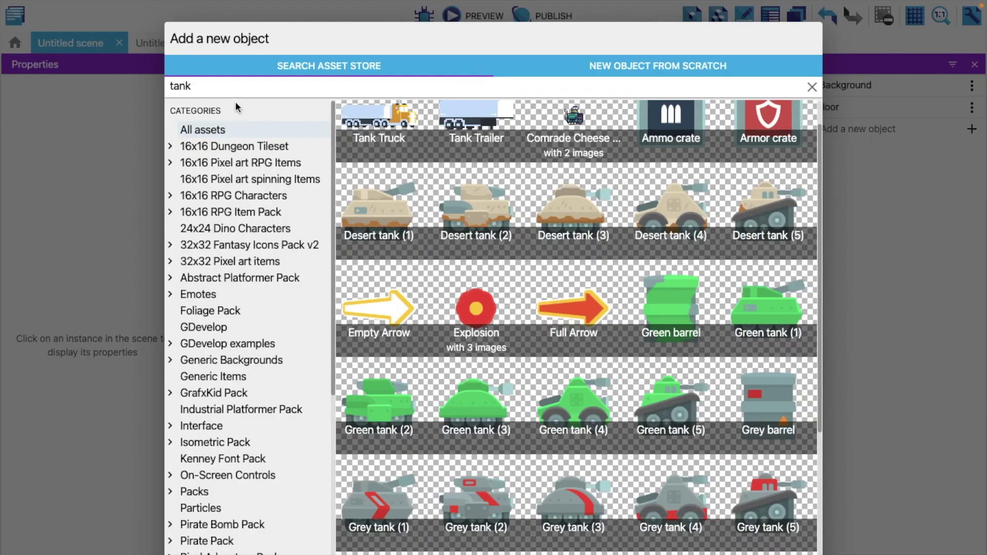
Step: Search the asset store for bullet and add the red fireball Bullet with 5 images to the game
double_click(221, 56)
text(b)
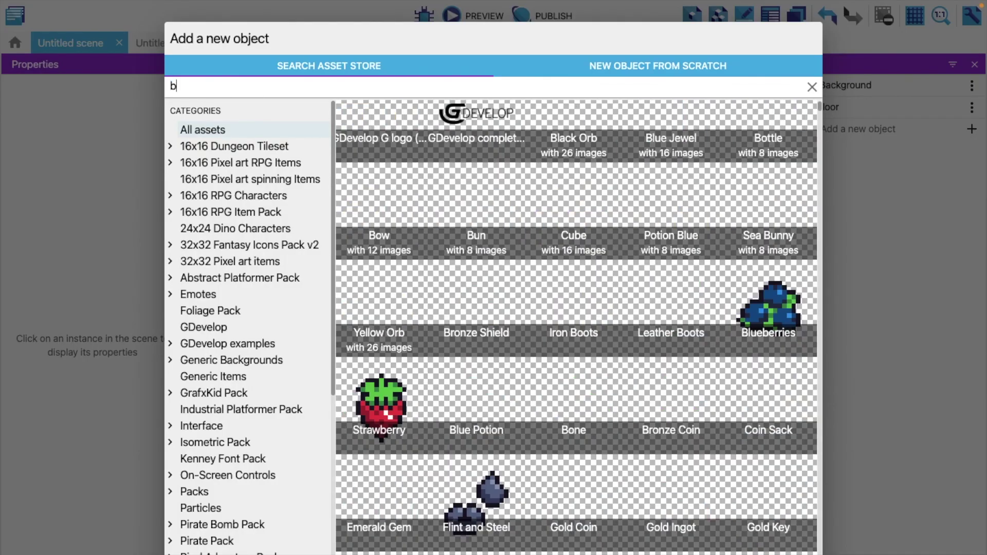
text(ullet)
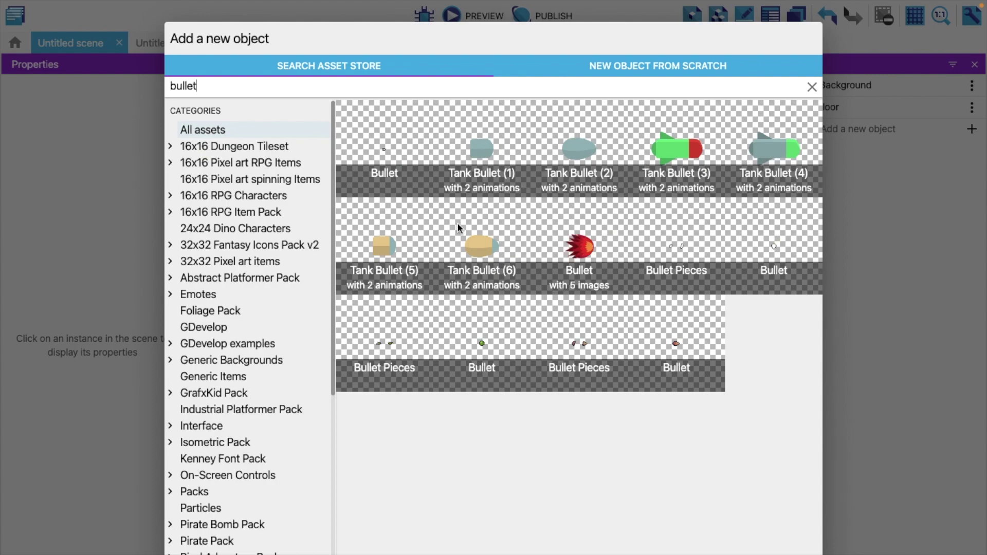
click(480, 247)
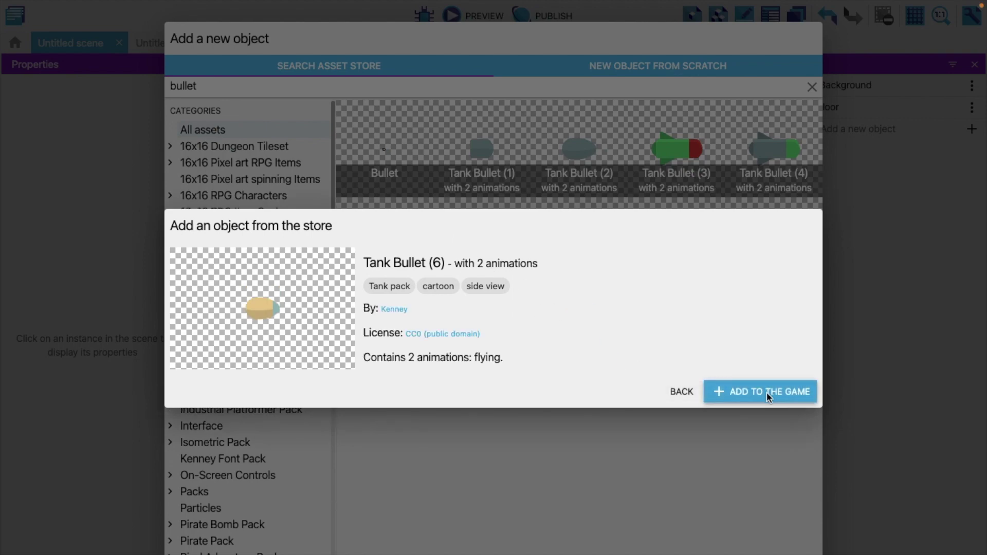
click(683, 392)
click(587, 242)
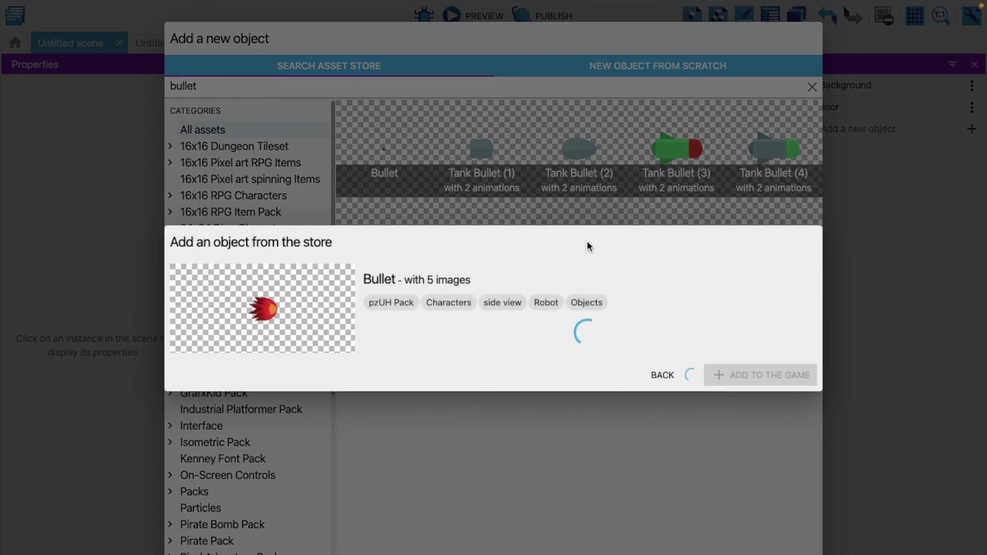
click(757, 392)
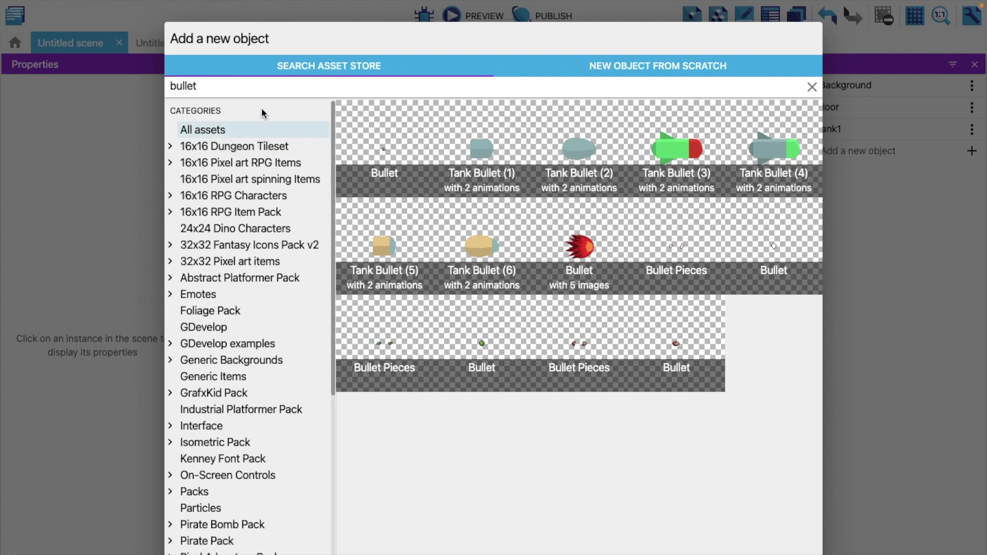
Step: Search the asset store for mons and add the flaming Monster from the GDevelop examples to the game
double_click(228, 86)
text(mons)
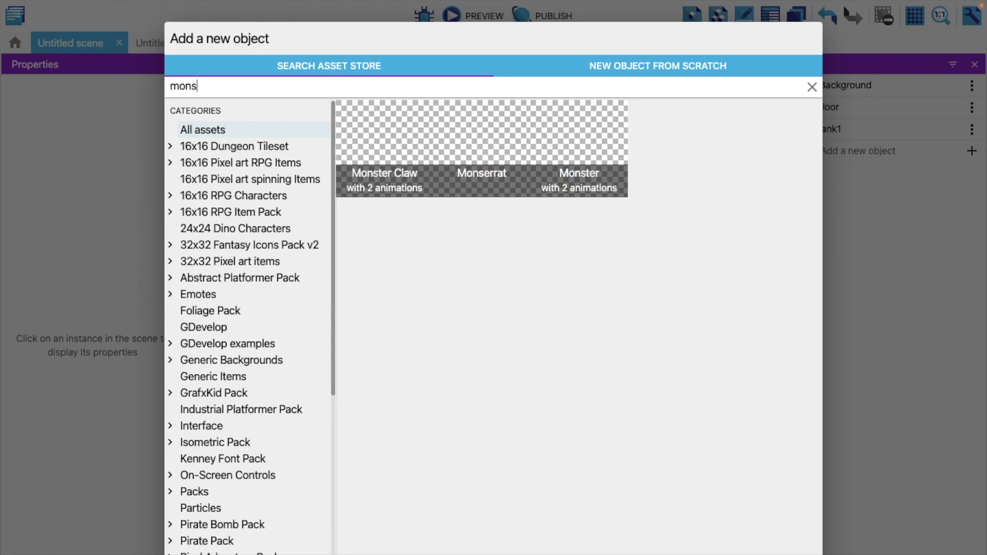
click(574, 157)
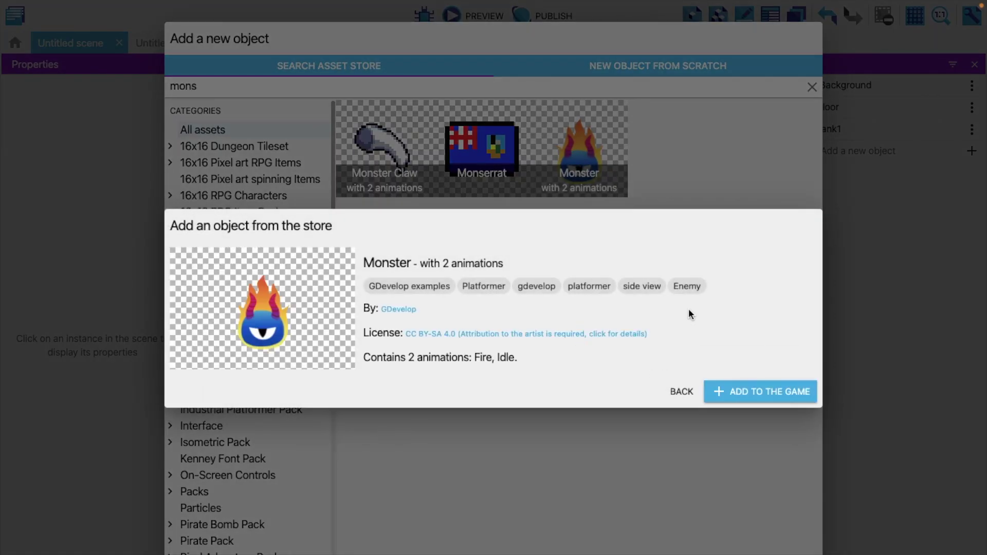
click(745, 391)
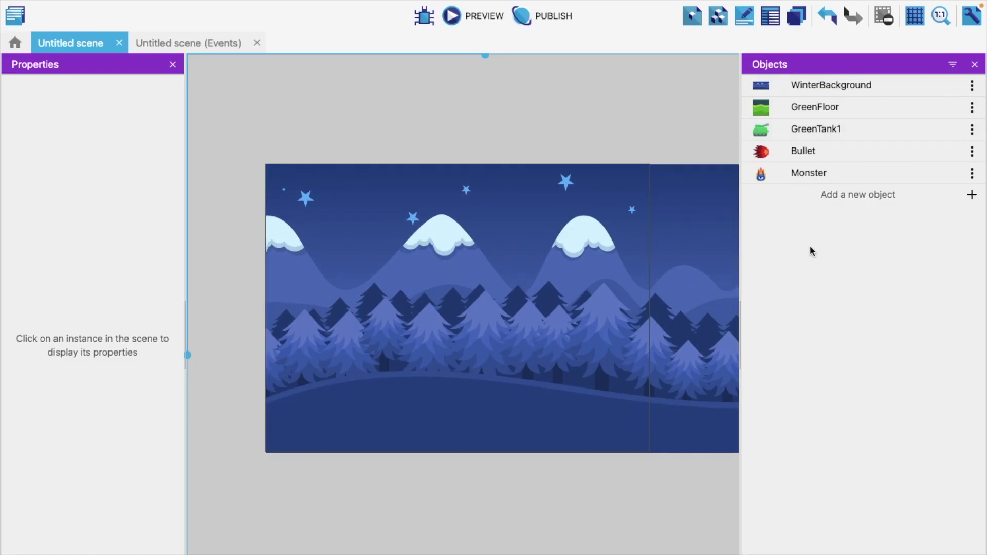
Step: Place GreenFloor along the background's lower edge and stretch it across the scene to about 1237 wide and 69 high
drag(833, 110, 242, 462)
drag(307, 478, 869, 488)
click(479, 513)
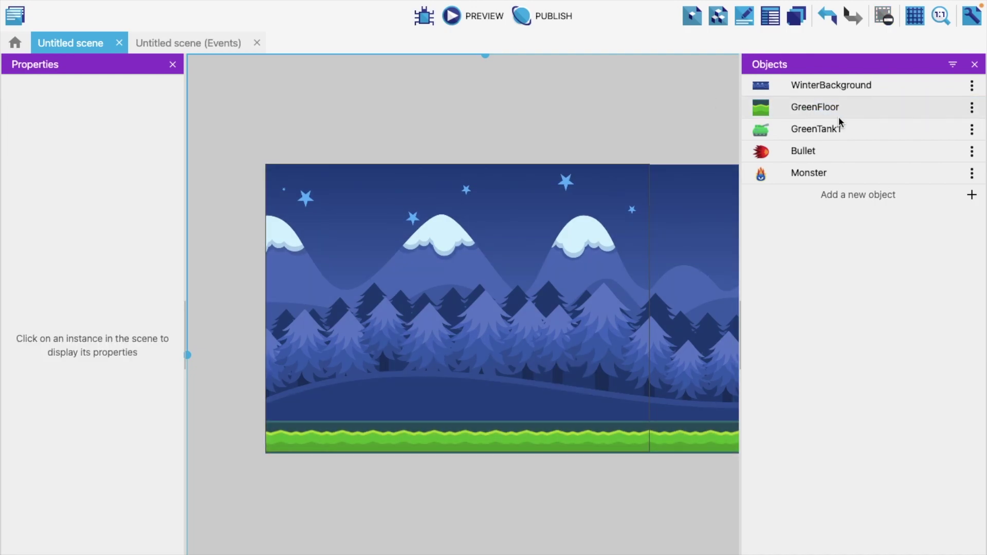
Step: Place GreenTank1 in the scene and shrink it to about 94 wide and 73 high
drag(829, 133, 411, 340)
click(523, 309)
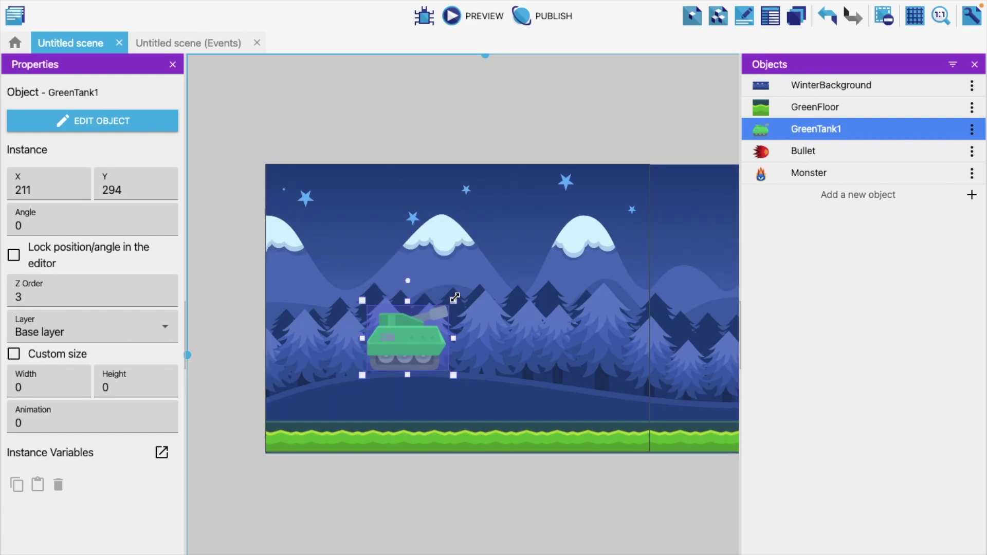
drag(454, 300, 410, 334)
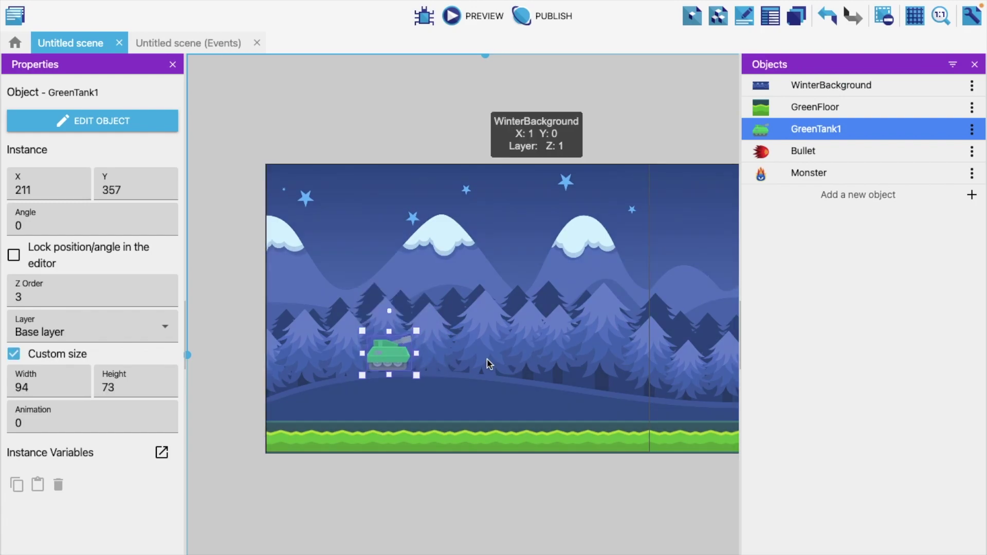
Step: Move GreenTank1 to the left end of the scene just above the floor, at about X 29, Y 447
click(462, 362)
drag(337, 404, 236, 446)
click(532, 508)
Step: Add the Platformer character behavior to GreenTank1 with its default settings
scroll(532, 507, down, 2)
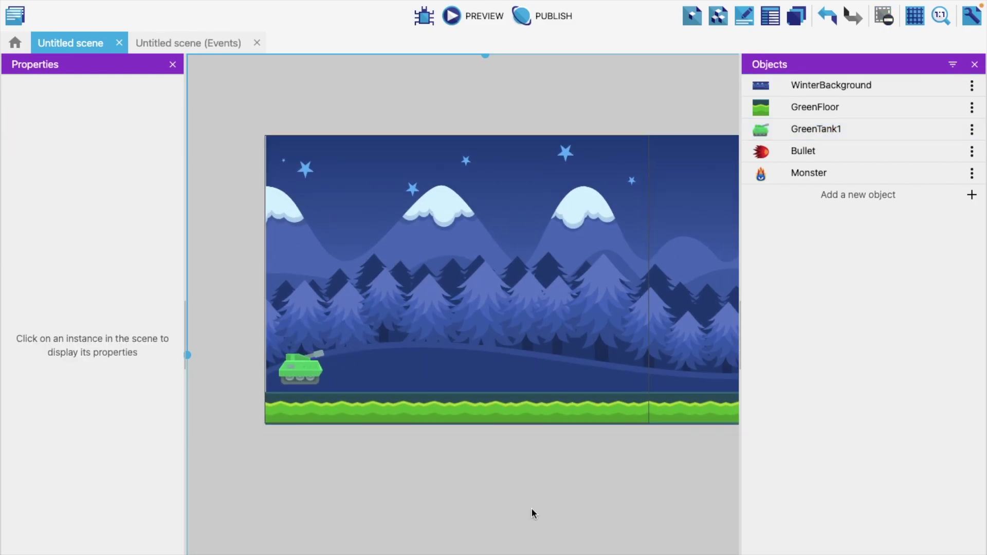
scroll(532, 508, down, 1)
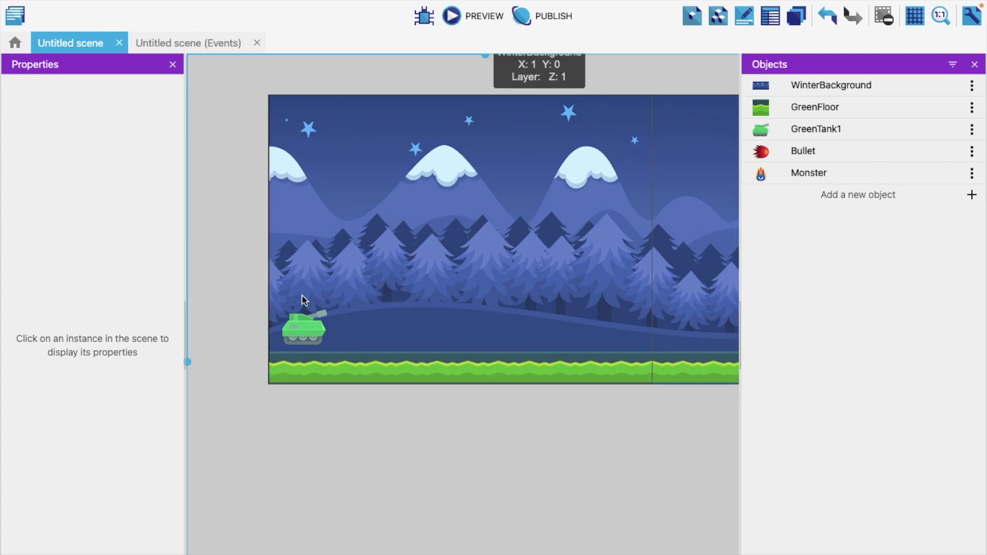
click(300, 332)
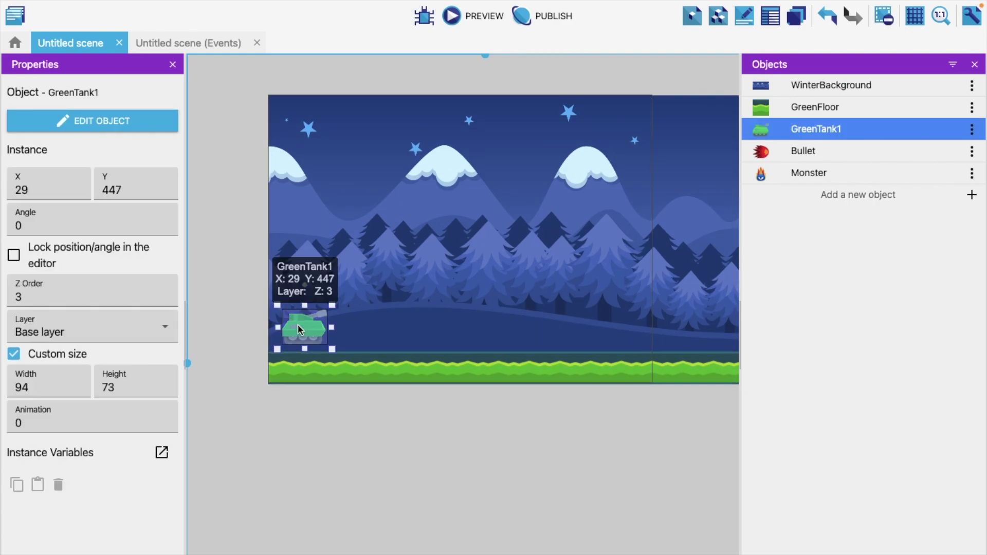
right_click(298, 325)
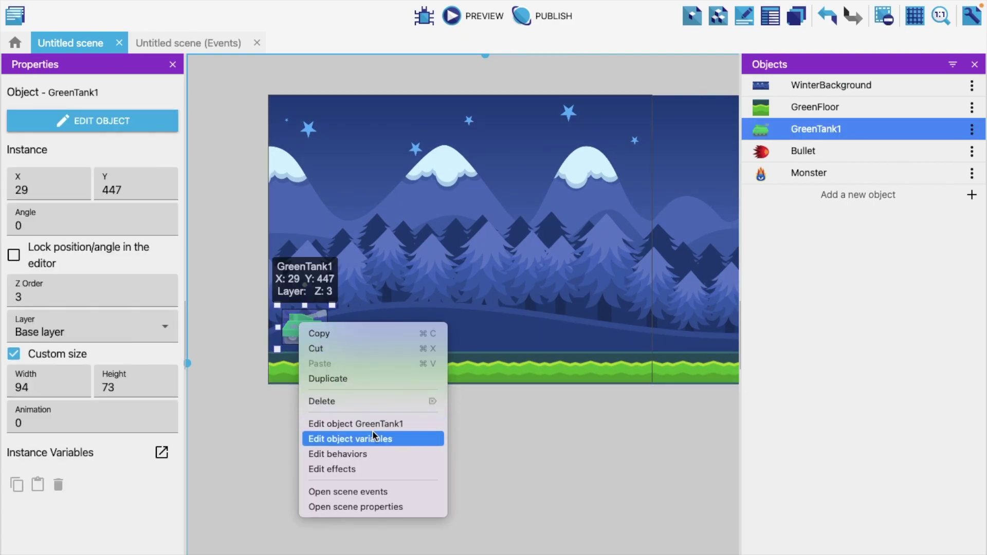
click(354, 425)
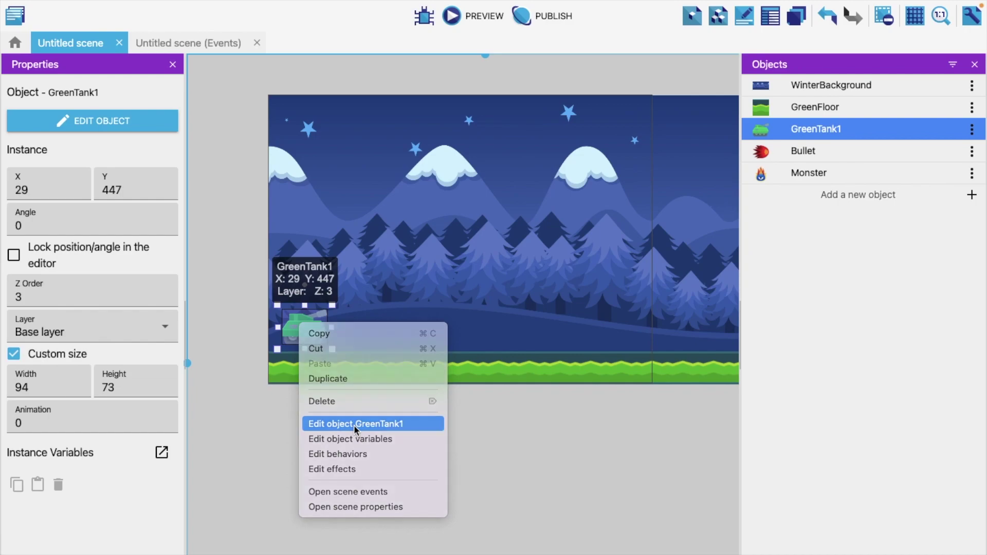
click(411, 33)
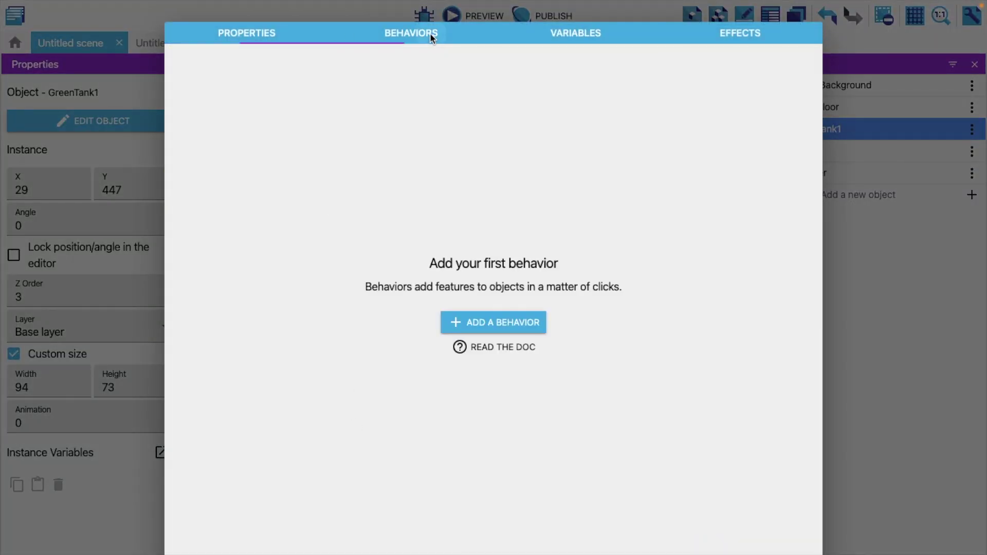
click(477, 323)
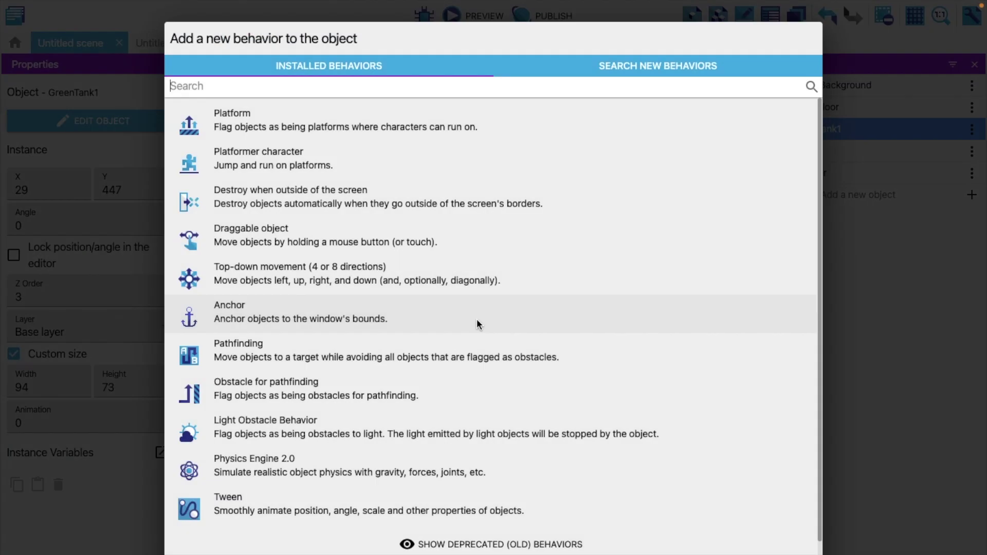
click(230, 165)
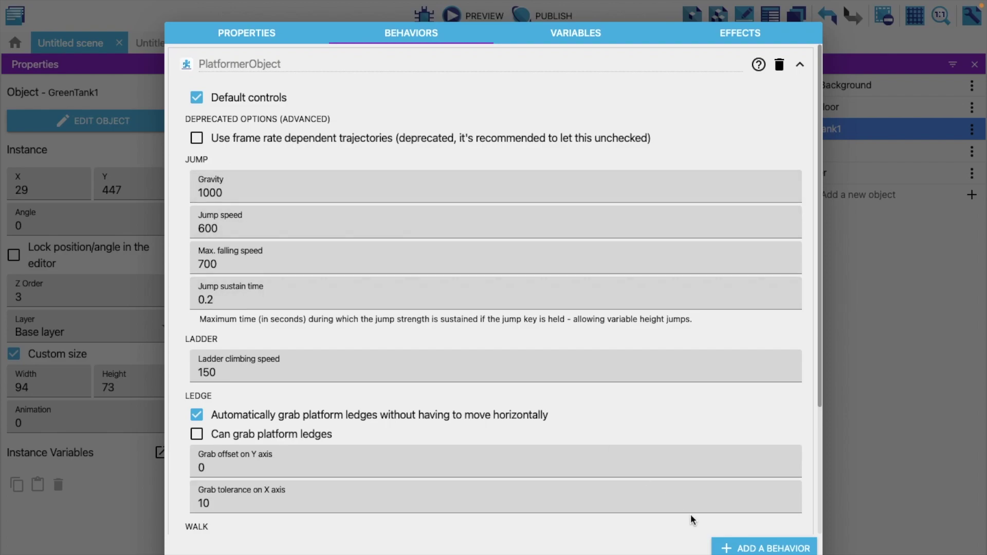
key(Escape)
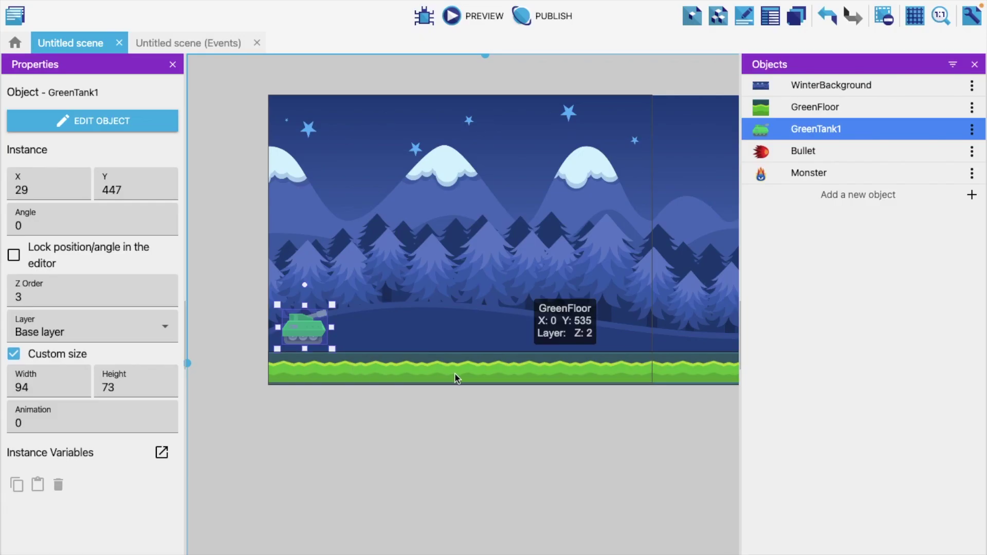
Step: Preview the game to check how the tank behaves on the floor, and close the preview
click(470, 374)
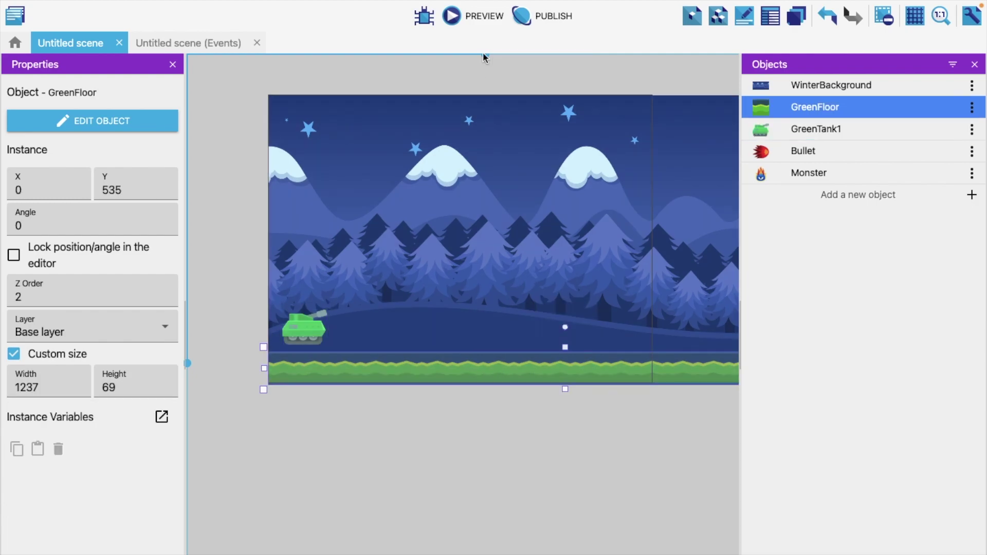
click(451, 23)
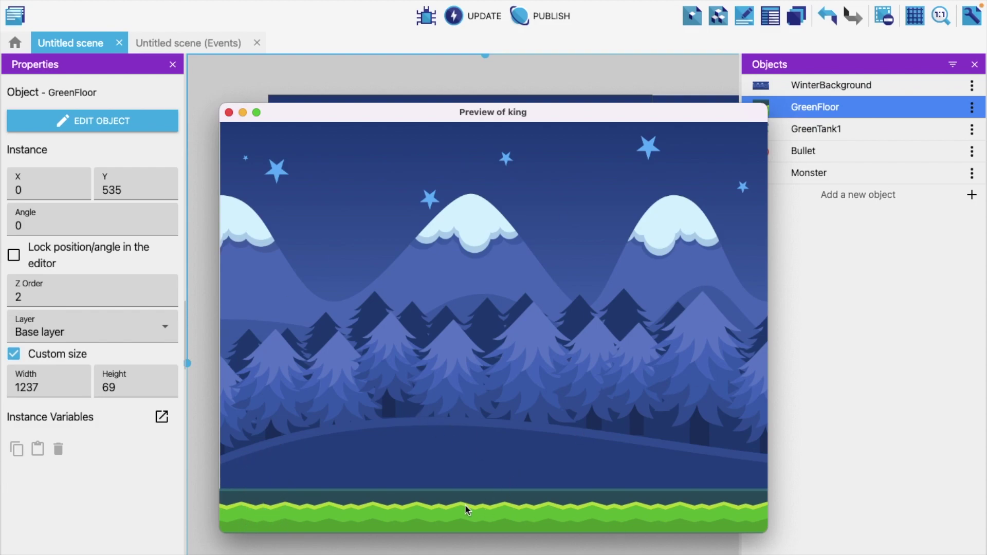
click(229, 113)
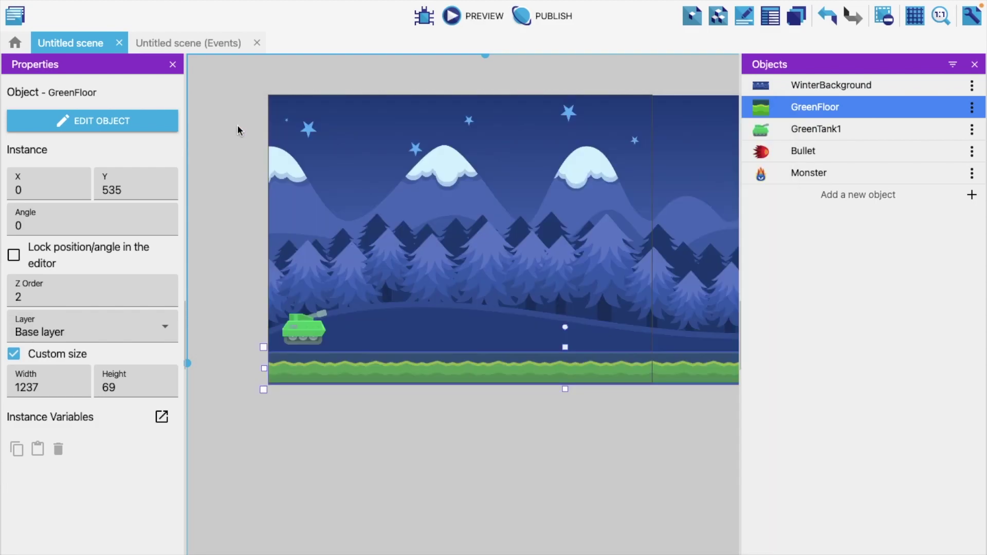
Step: Add the Platform behavior to GreenFloor, keeping its type as Platform
right_click(435, 380)
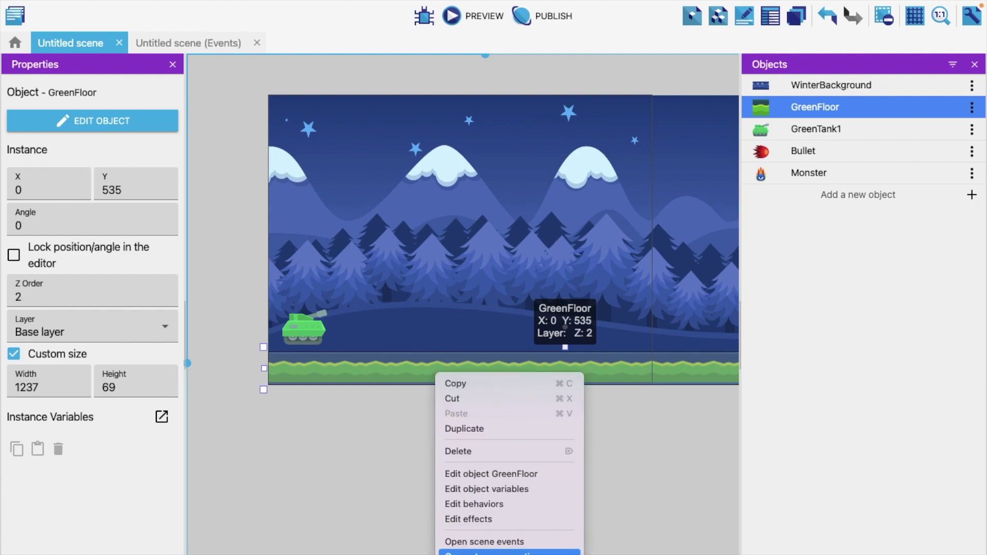
click(502, 475)
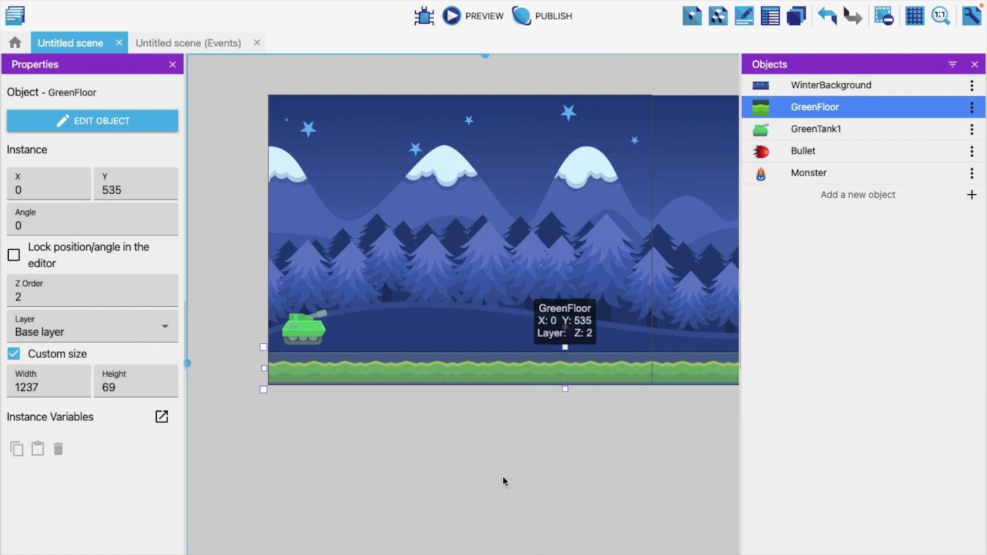
click(437, 30)
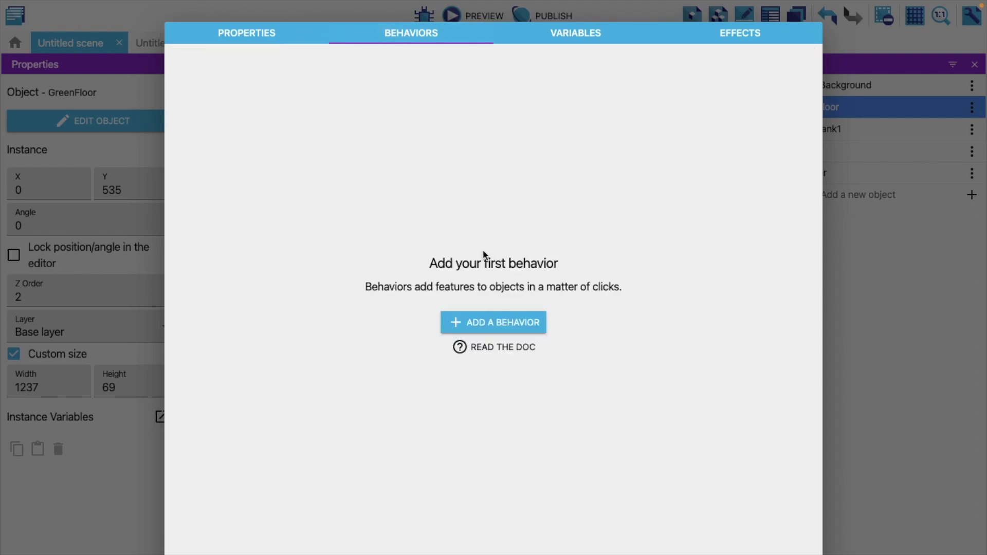
click(487, 322)
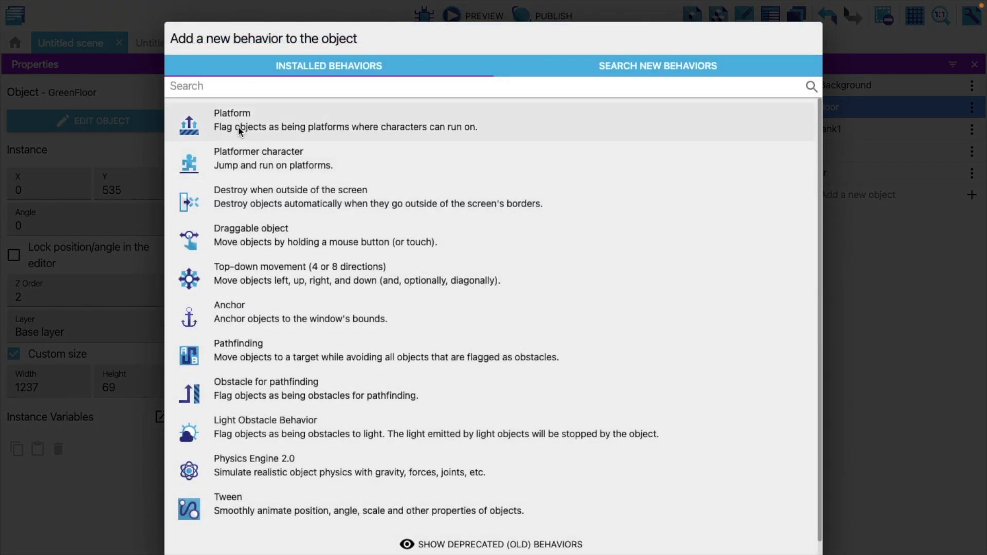
click(320, 129)
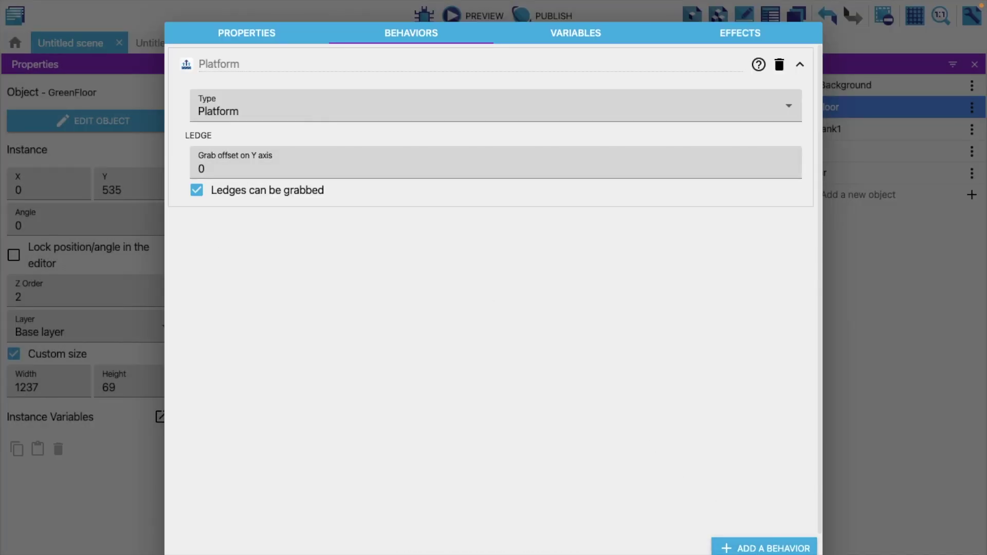
key(Escape)
click(410, 443)
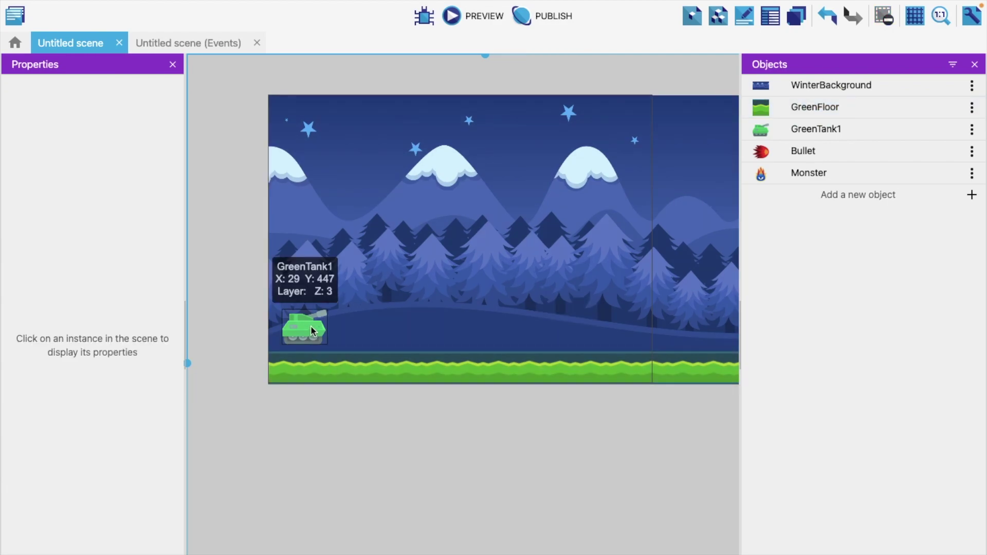
Step: Raise GreenTank1 higher above the floor, to about X 34, Y 351
drag(316, 306, 316, 247)
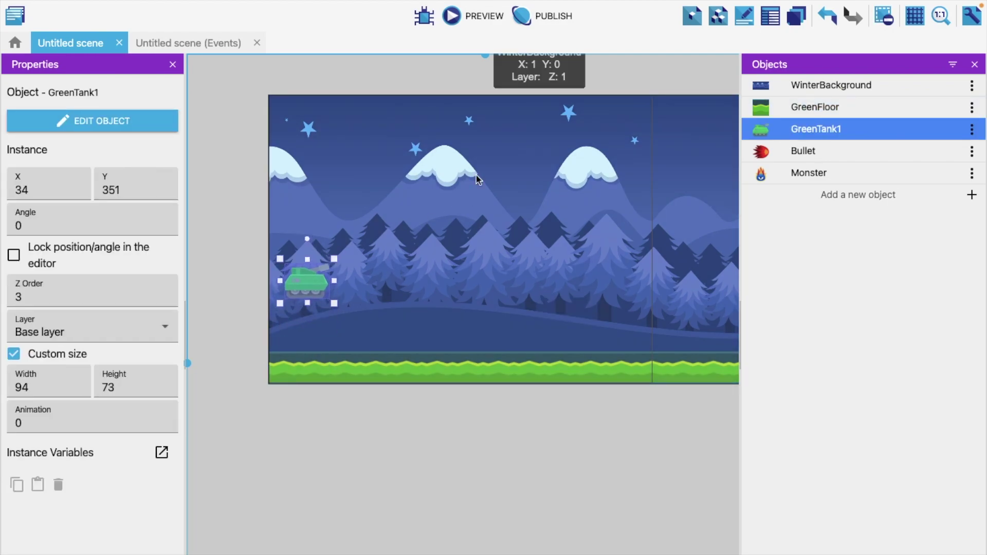
Step: Preview the game and test the tank by moving it left and right and making it jump on the floor
click(463, 15)
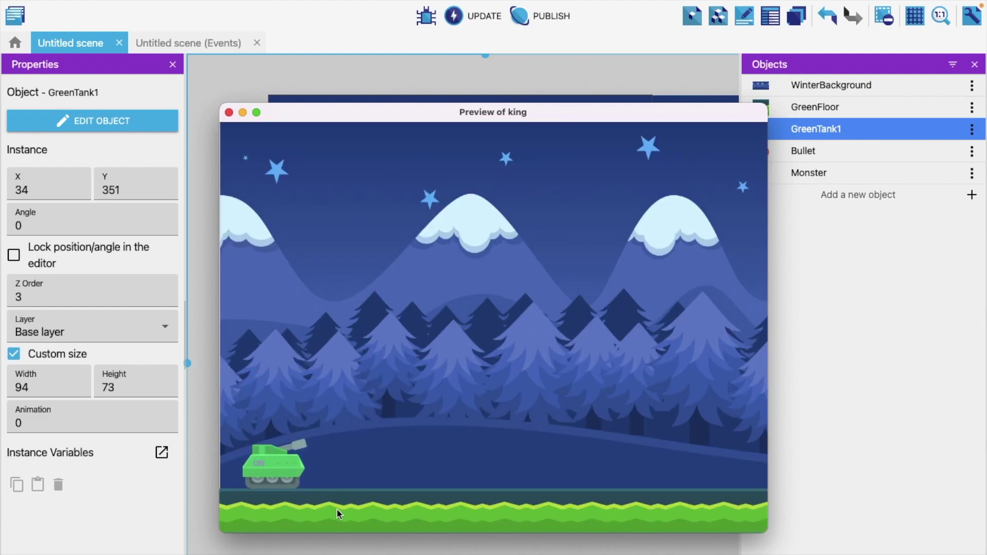
key(Right)
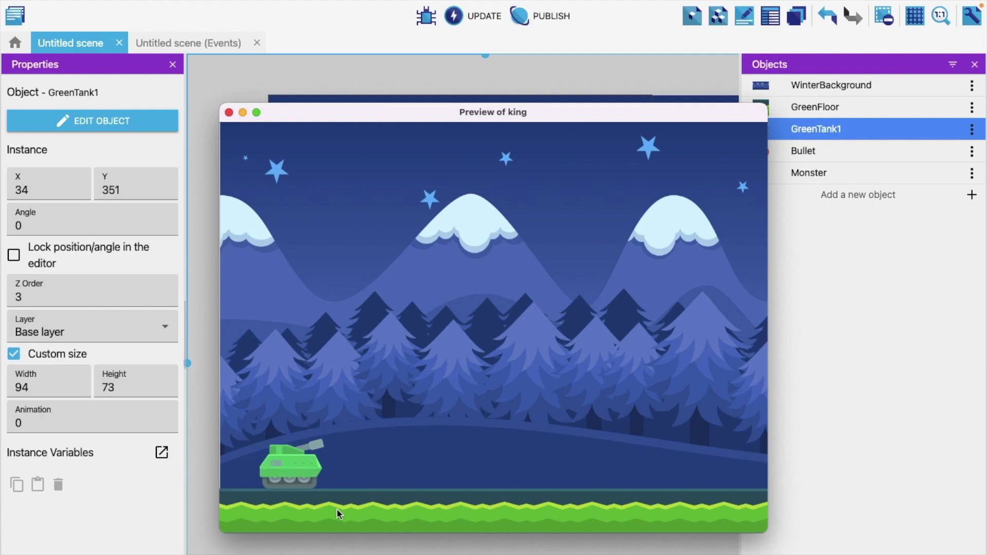
key(Right)
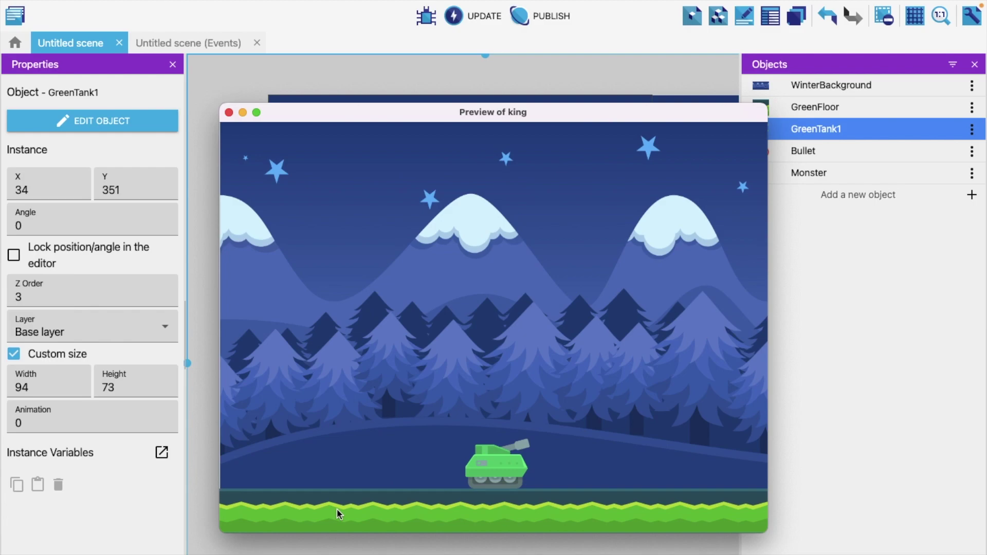
key(Left)
key(Right)
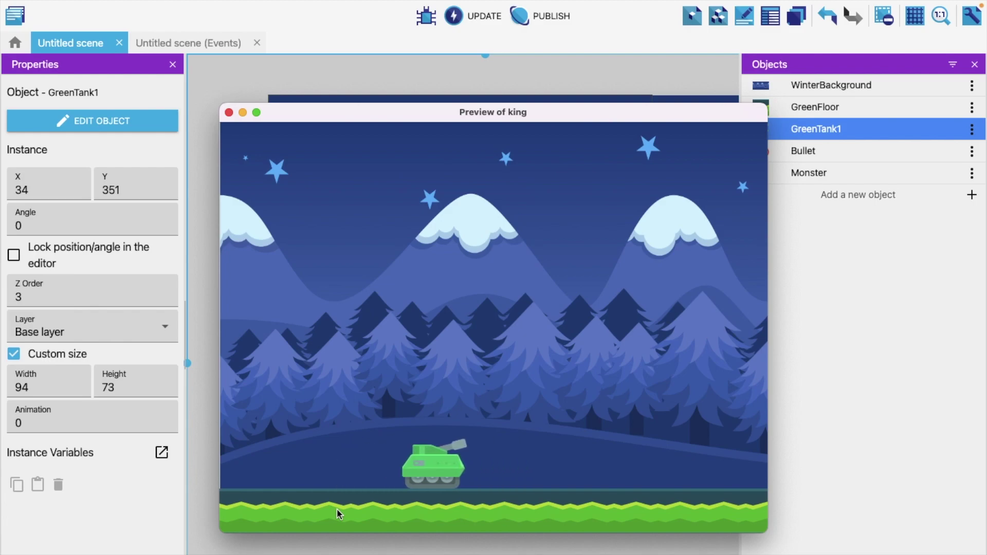
key(space)
key(space)
key(Left)
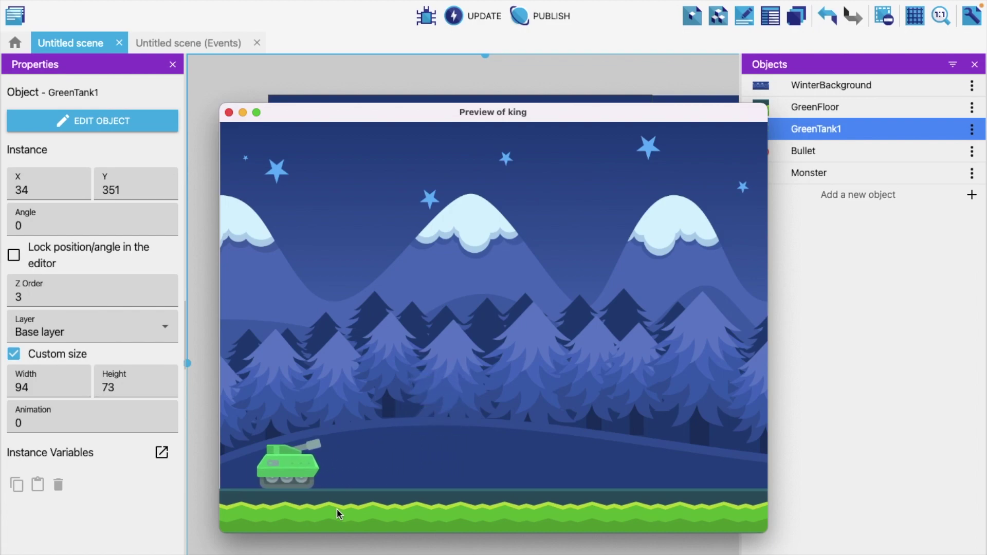
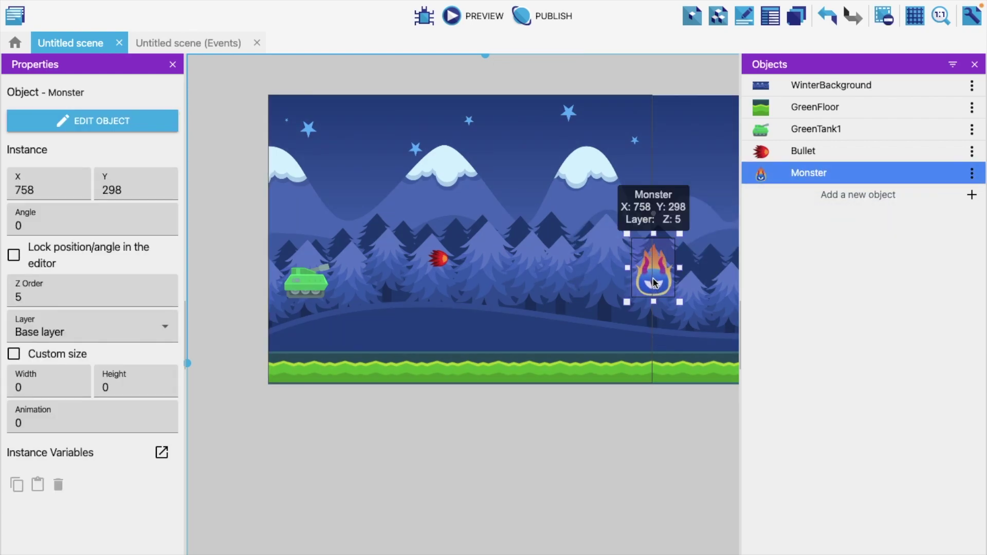
Step: Lower GreenTank1 and the Monster in the scene so they sit closer to the green floor
click(496, 457)
click(310, 296)
drag(312, 326, 312, 346)
click(488, 495)
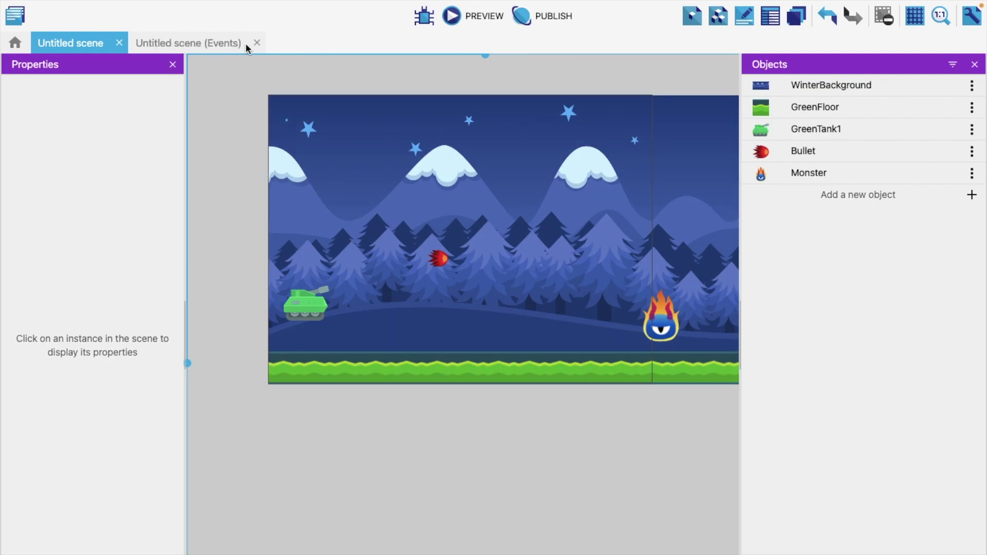
Step: Rename the untitled scene as mainscreen
click(15, 20)
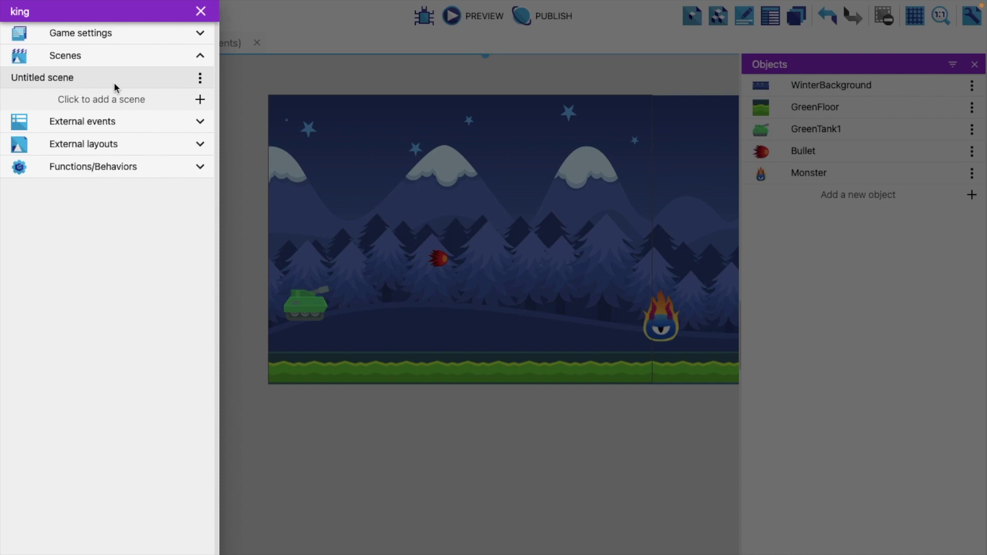
click(200, 77)
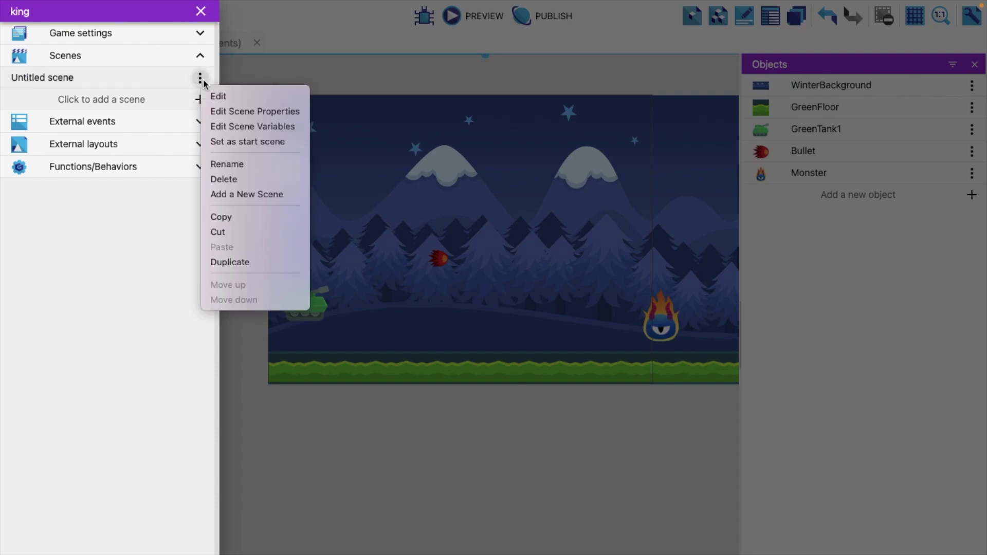
click(234, 165)
key(super+a)
text(main)
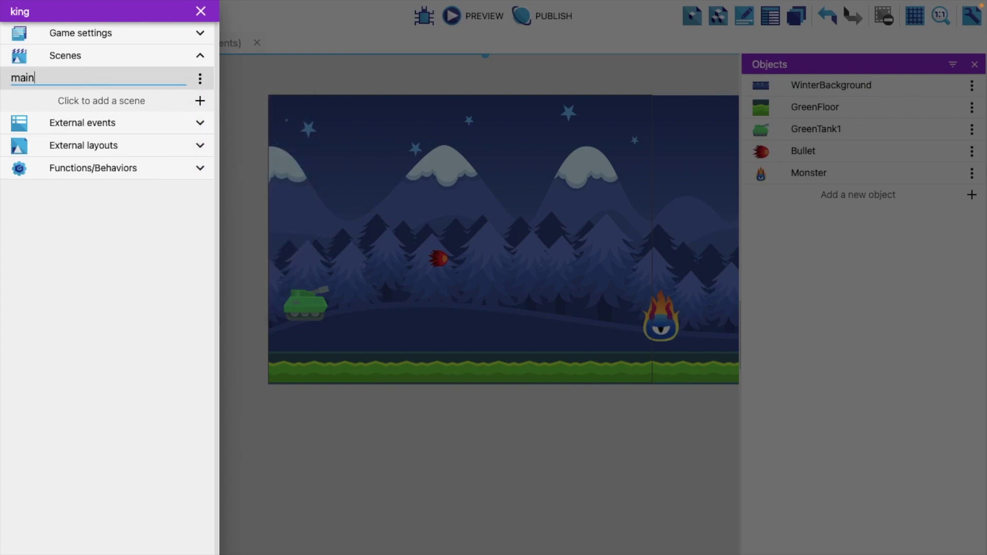
text(screen)
click(354, 500)
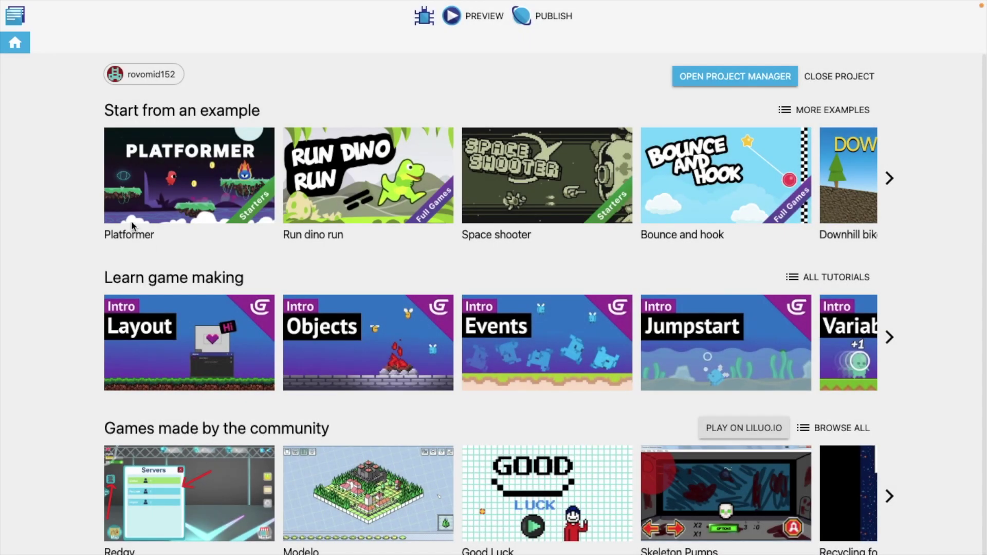
Step: Reopen the mainscreen scene from the project and switch to its events sheet
click(8, 18)
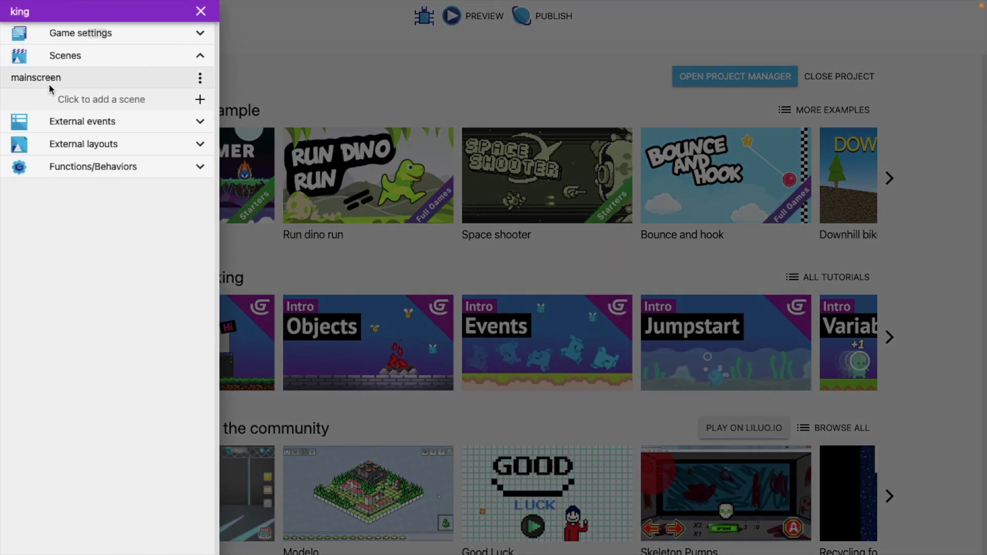
click(34, 77)
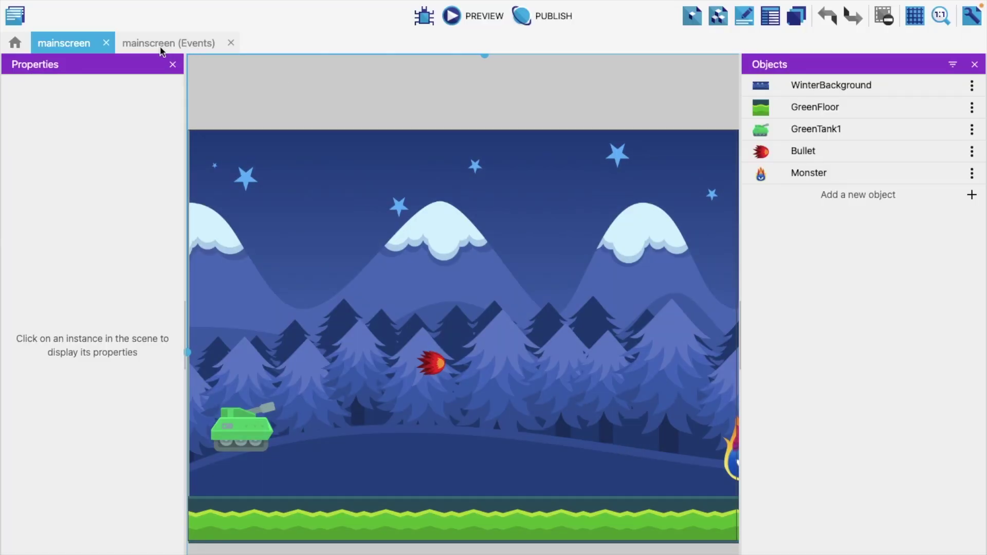
click(161, 46)
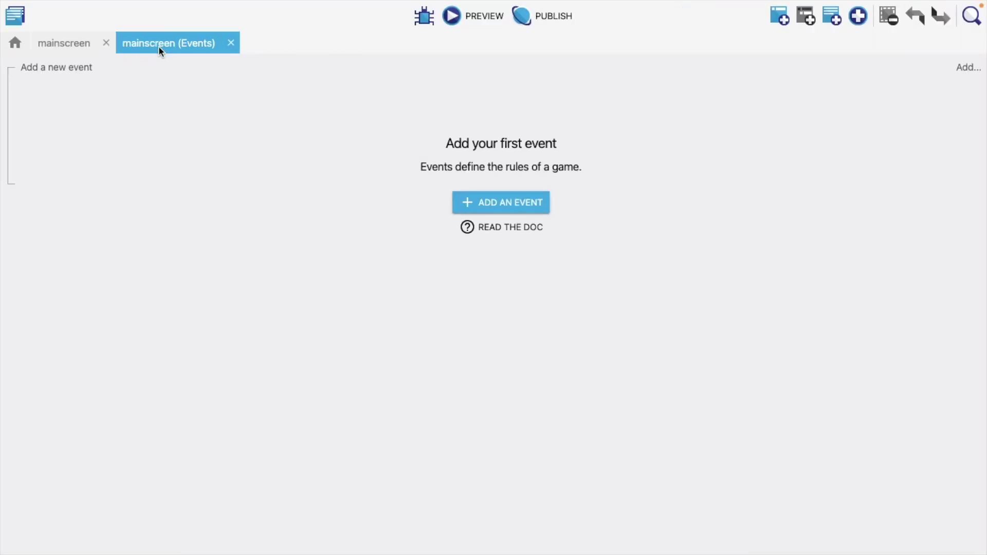
Step: Add a first event with a Key pressed condition for the f key
click(486, 203)
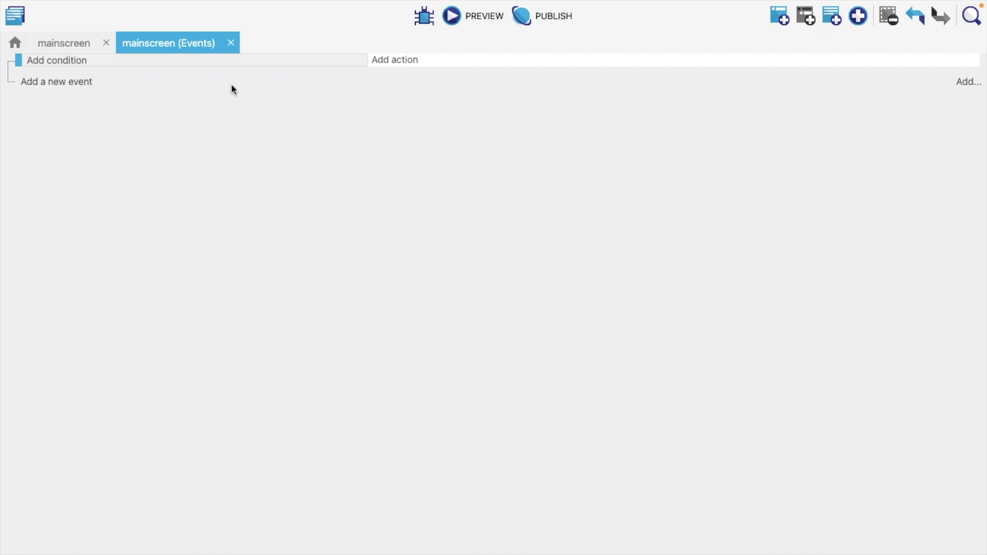
click(83, 64)
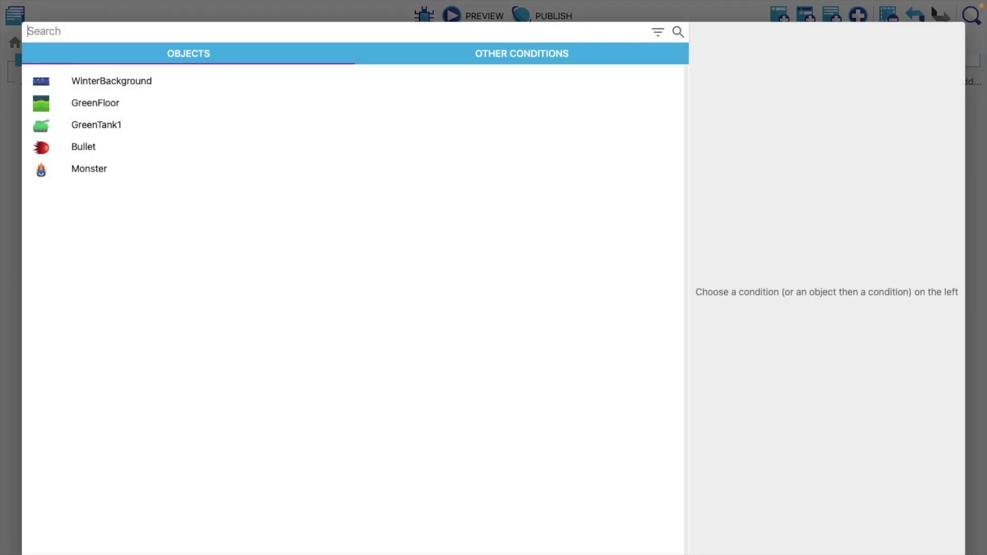
text(key)
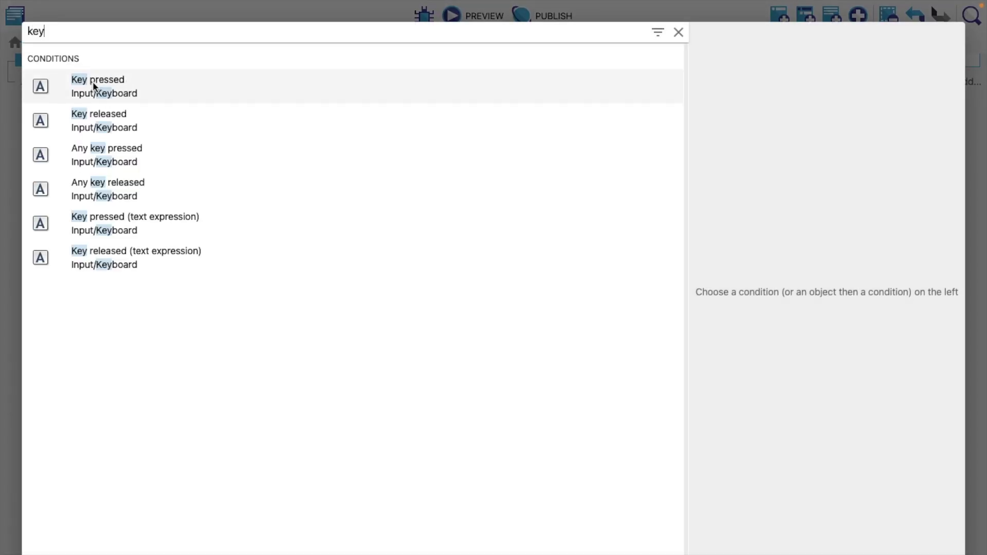
click(93, 82)
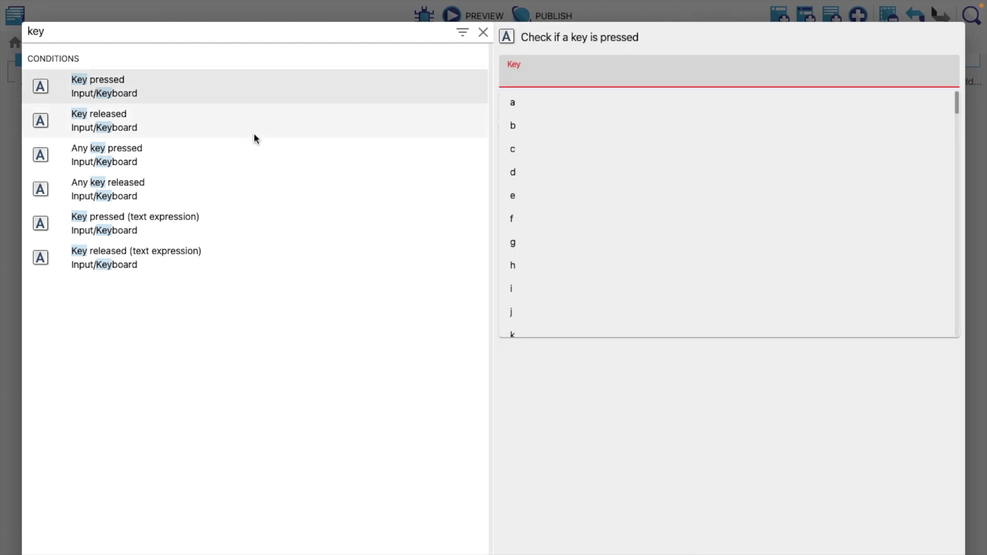
click(540, 215)
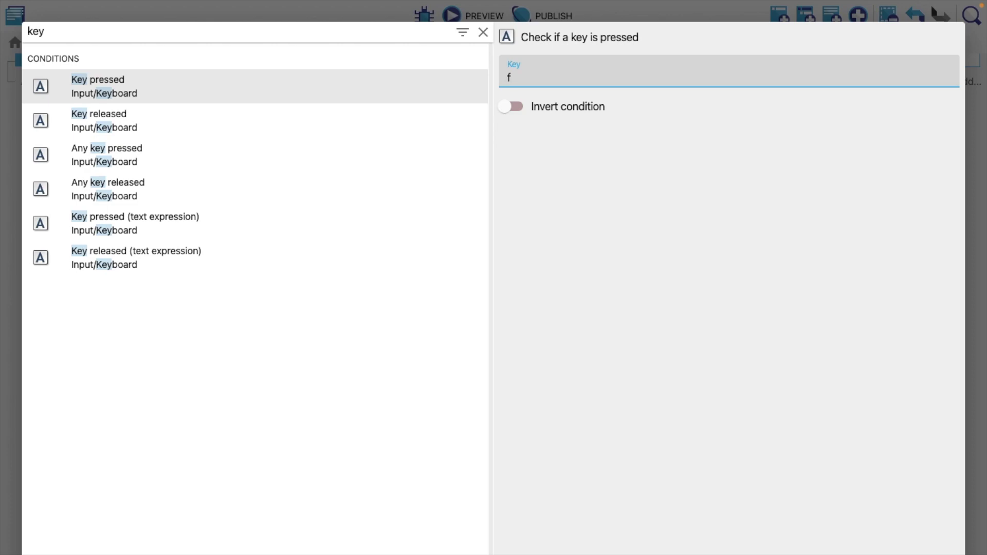
key(Return)
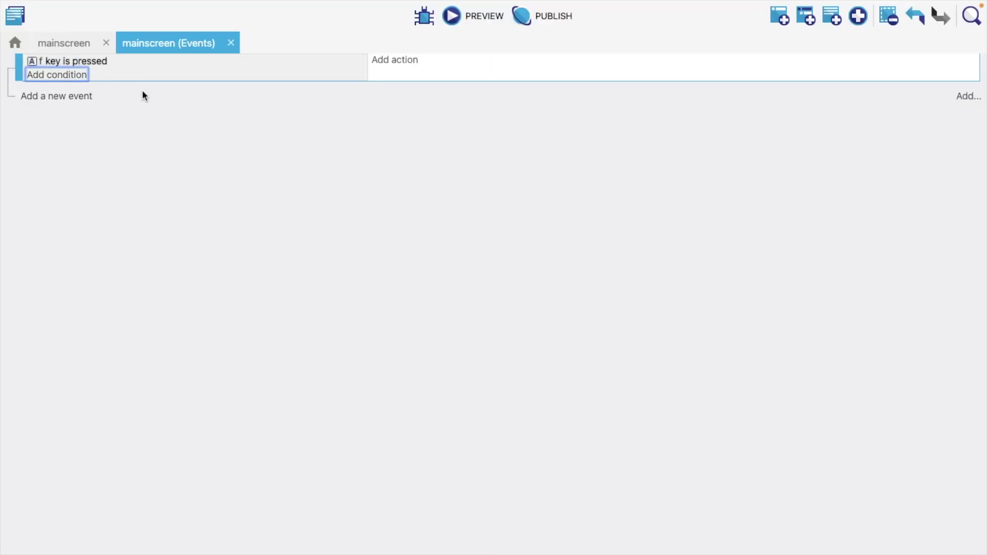
Step: Give the f key event a Create an object action for Bullet, with X position GreenTank1.X()
click(392, 62)
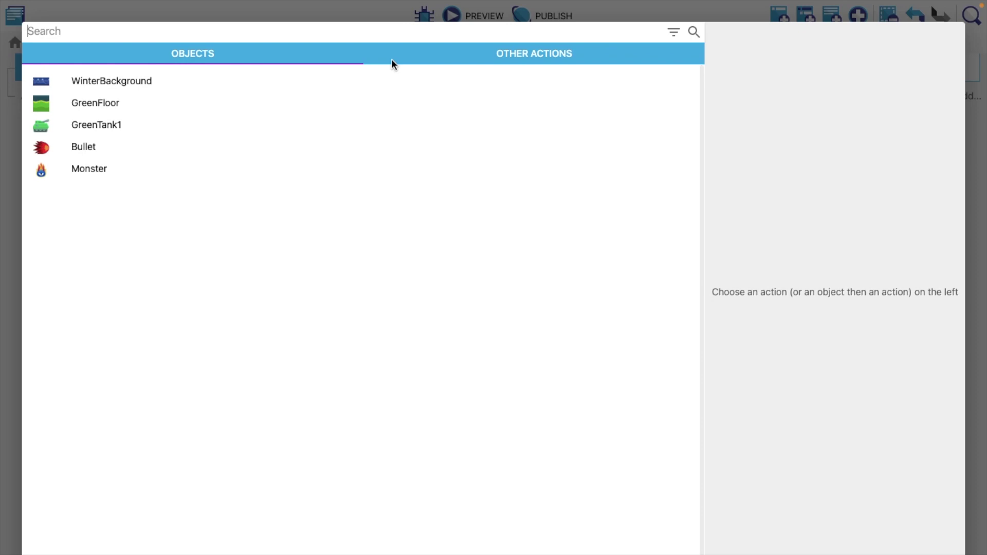
text(create)
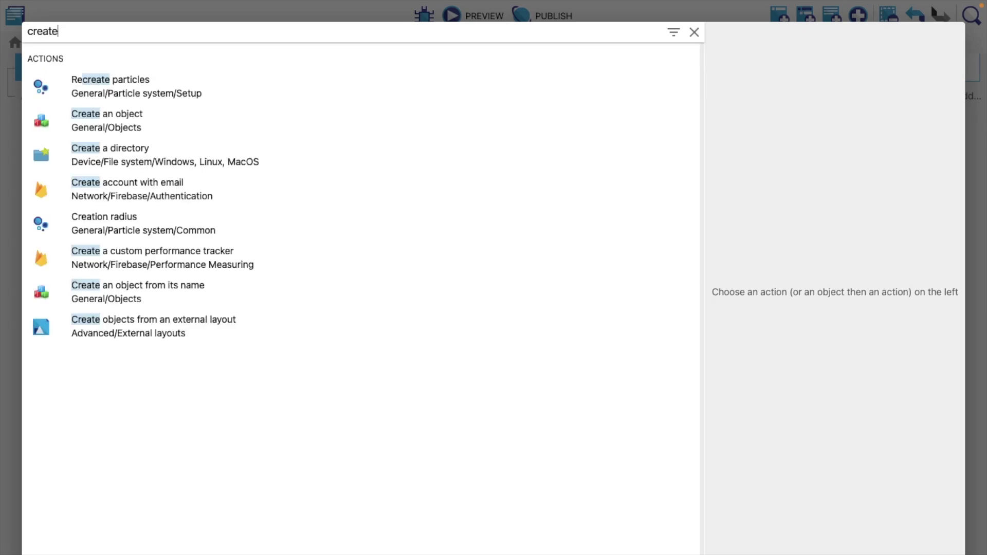
click(99, 124)
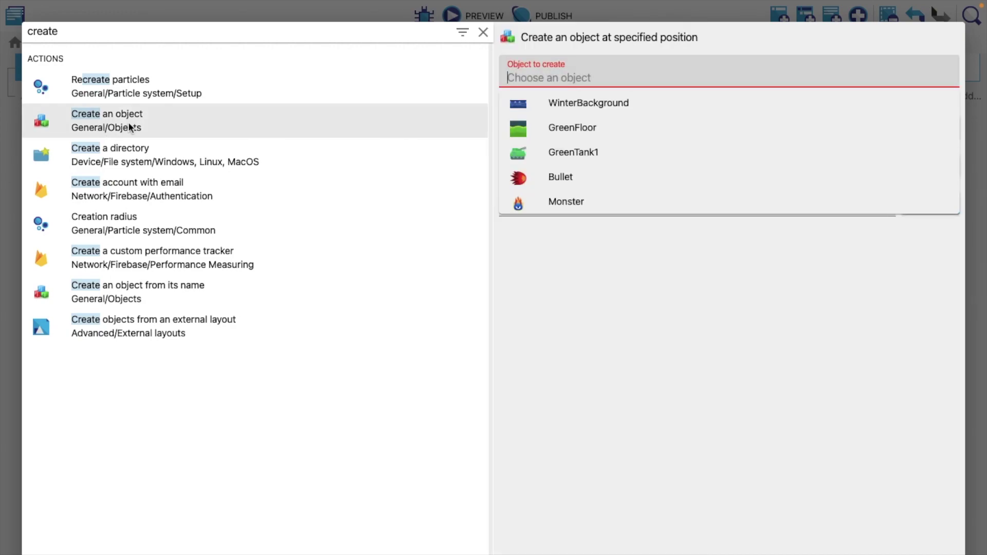
click(564, 175)
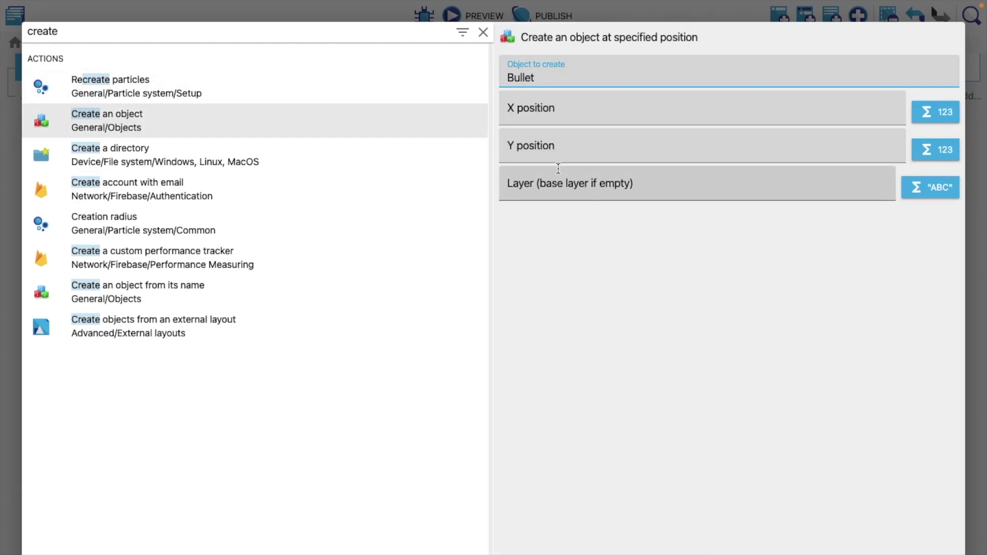
click(527, 114)
text(tan)
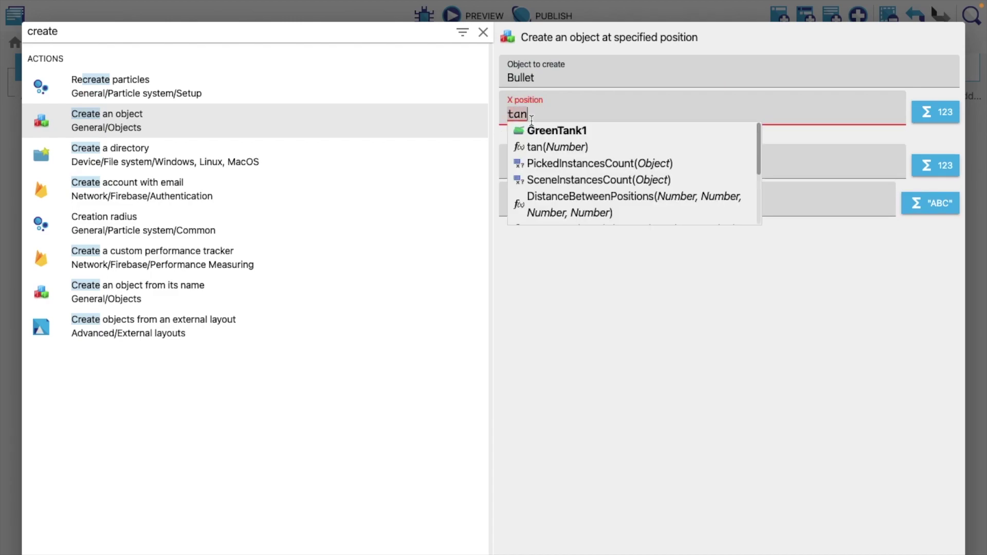
click(538, 131)
text(.x)
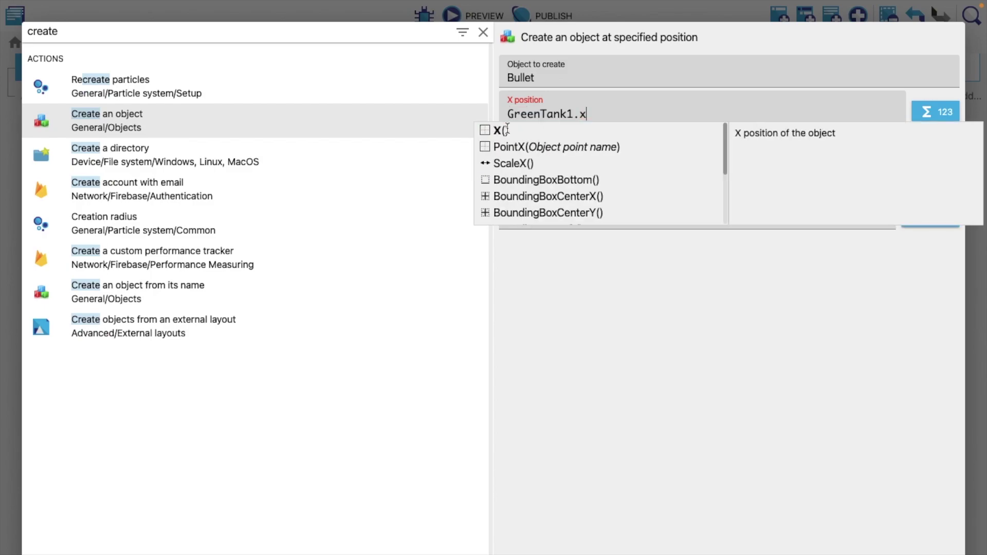
click(507, 130)
Step: Set the Bullet creation's Y position to GreenTank1.Y(), leave the layer empty, and confirm the action
click(579, 152)
text(g)
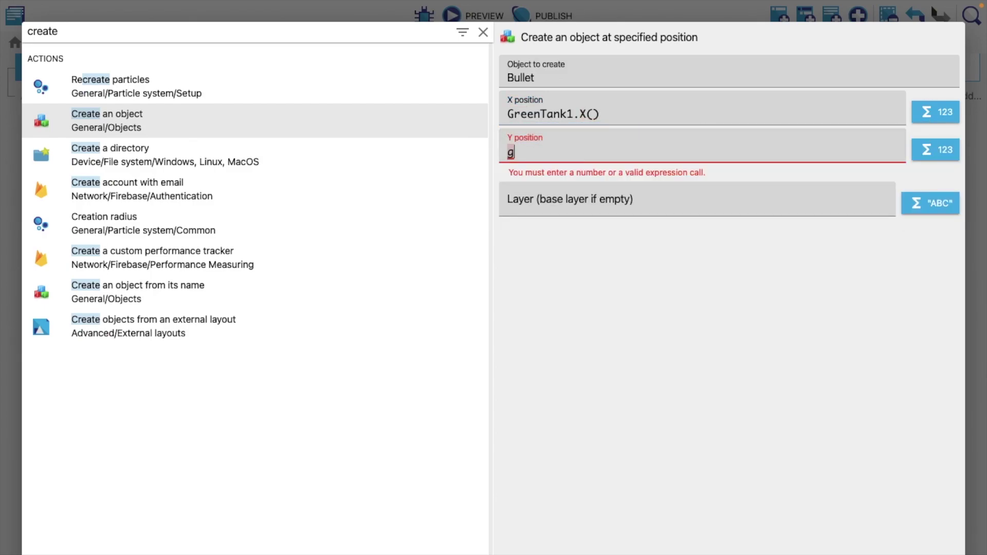
text(ree)
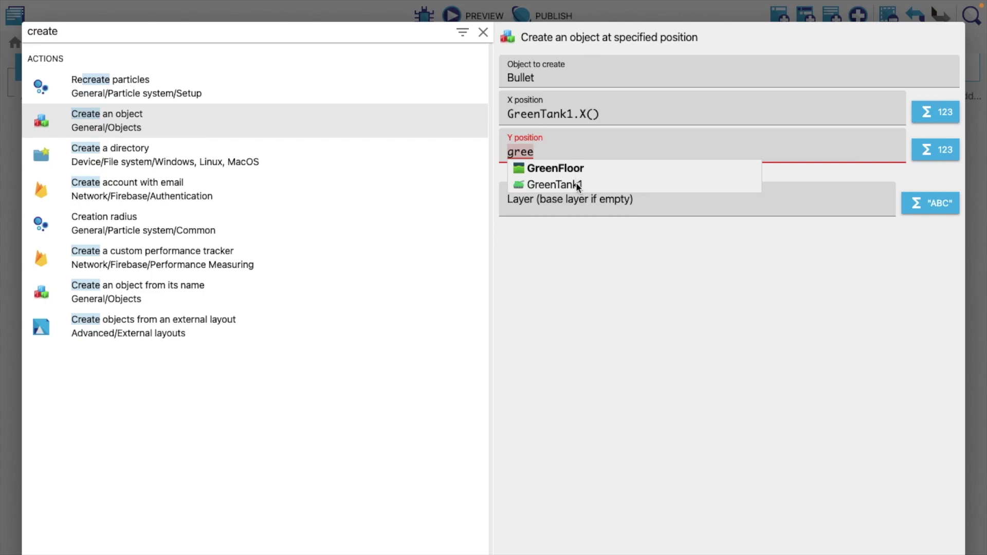
click(576, 183)
text(y)
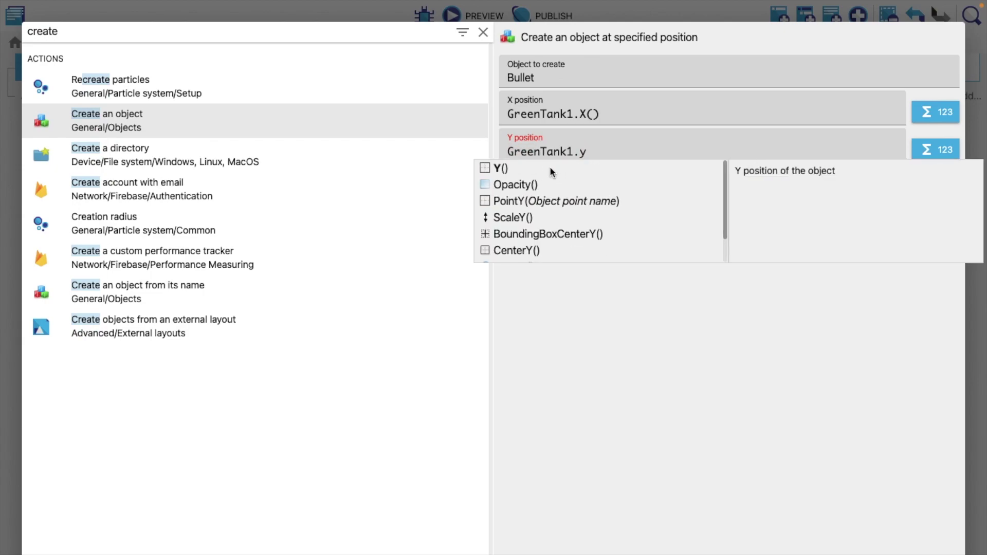
click(551, 168)
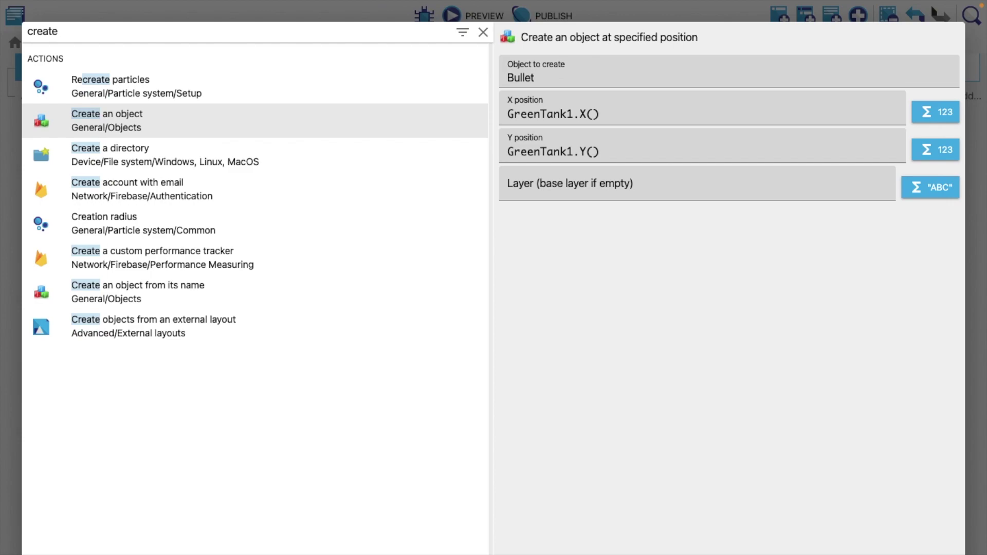
key(Return)
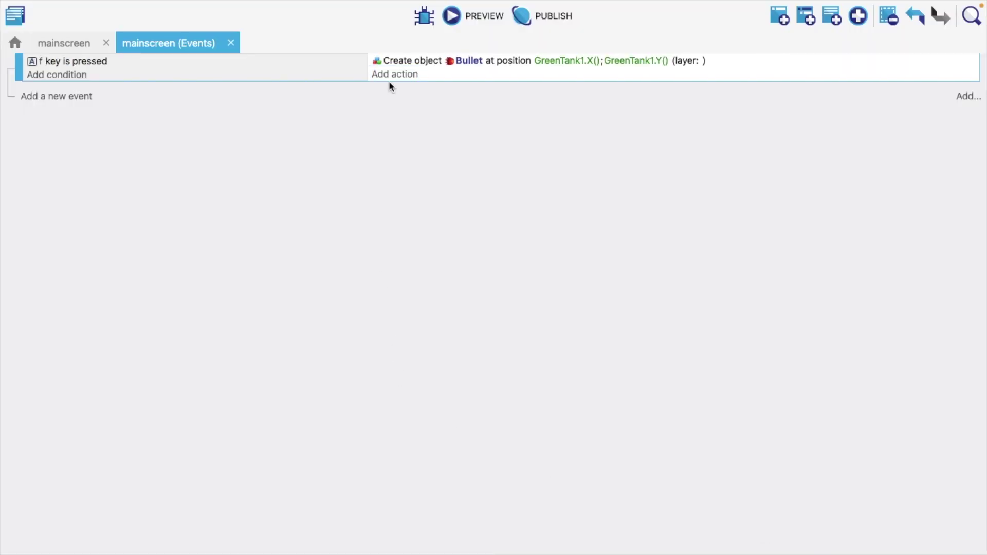
Step: Give the f key event an Add a force action for Bullet, with X axis speed 0 and a permanent force
click(392, 74)
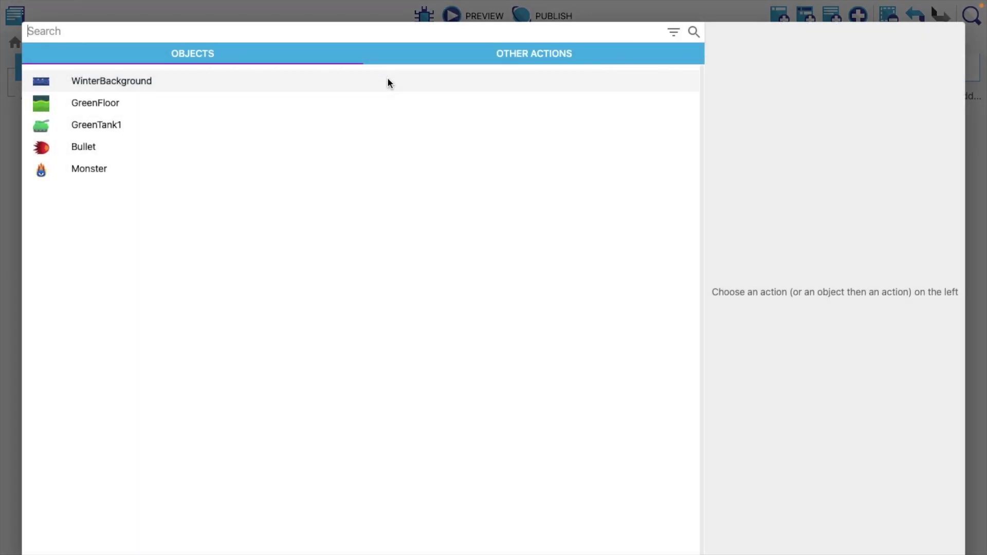
text(f)
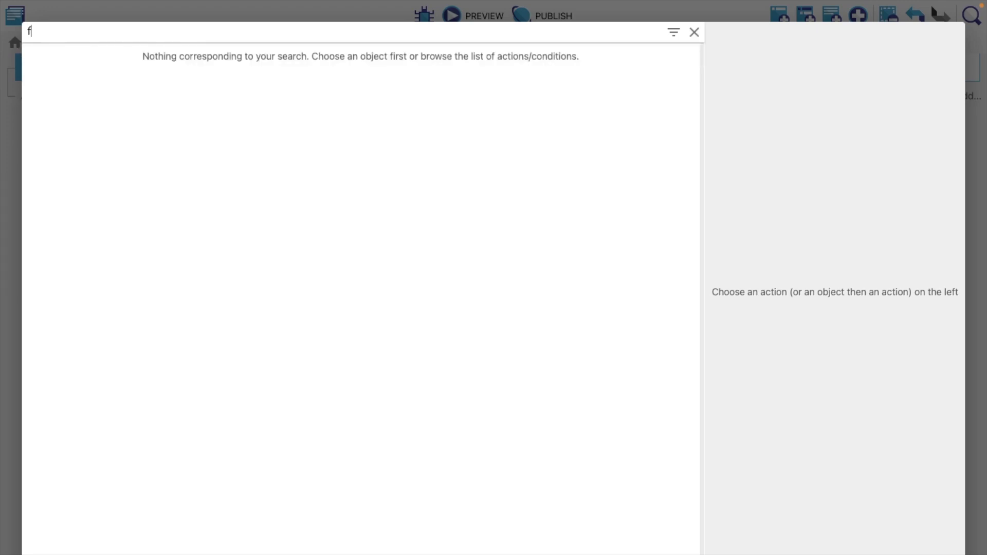
text(orce)
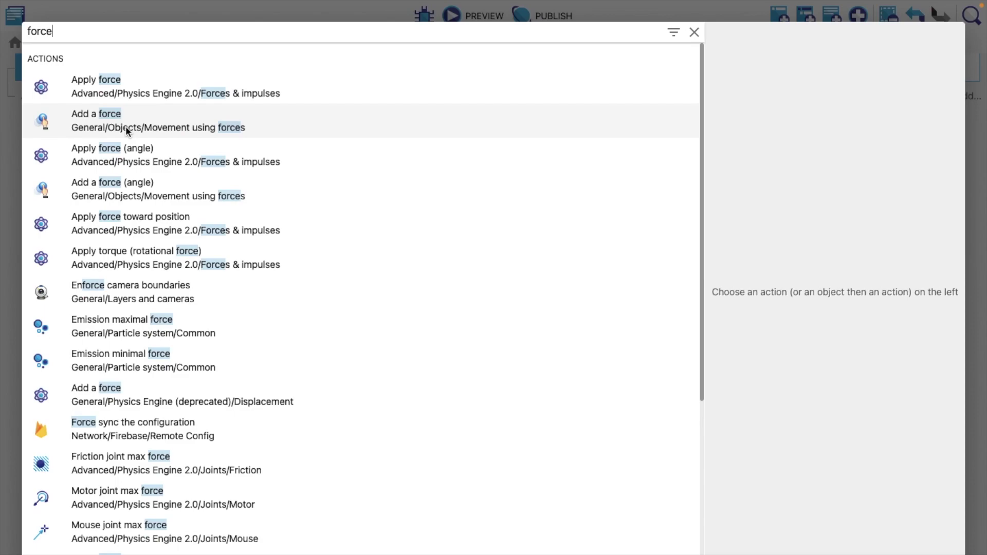
click(209, 131)
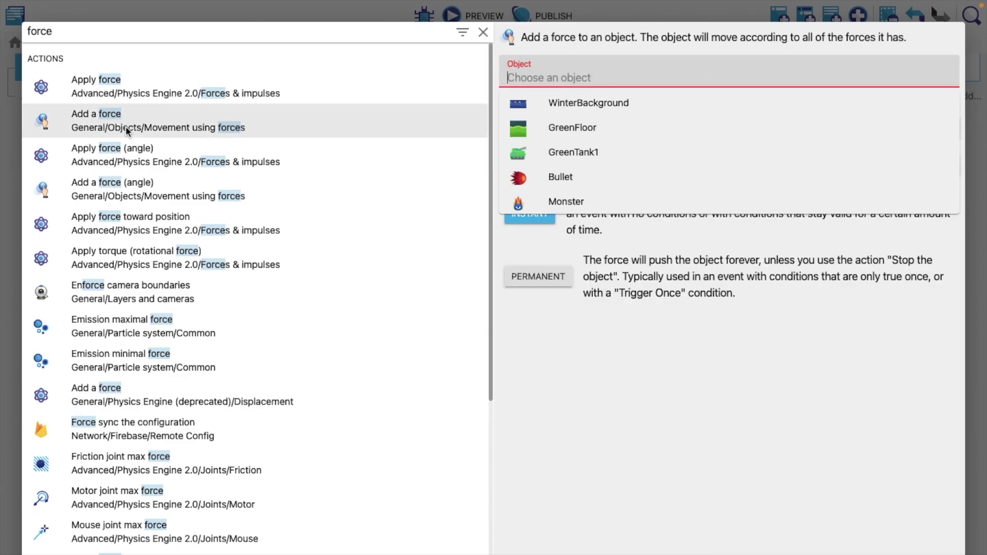
click(566, 175)
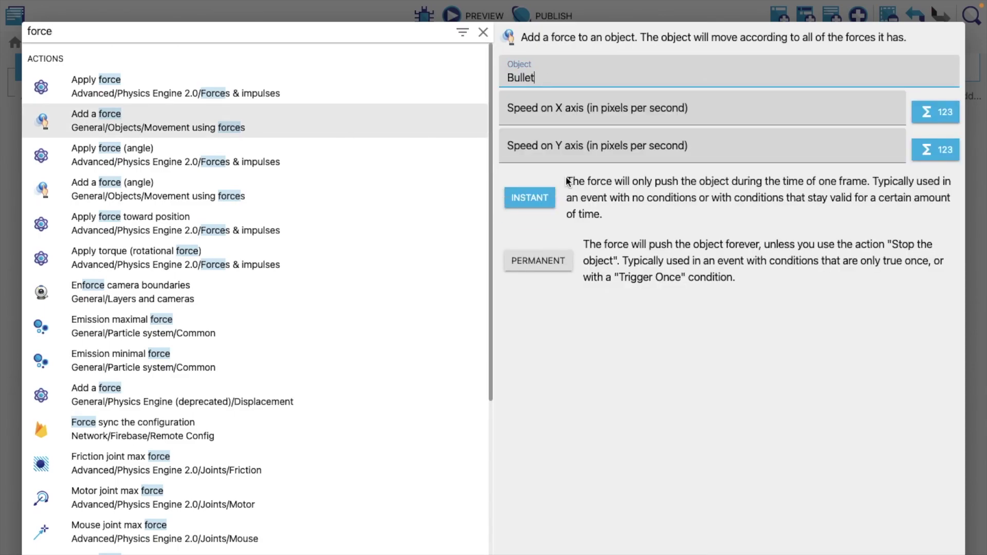
click(596, 121)
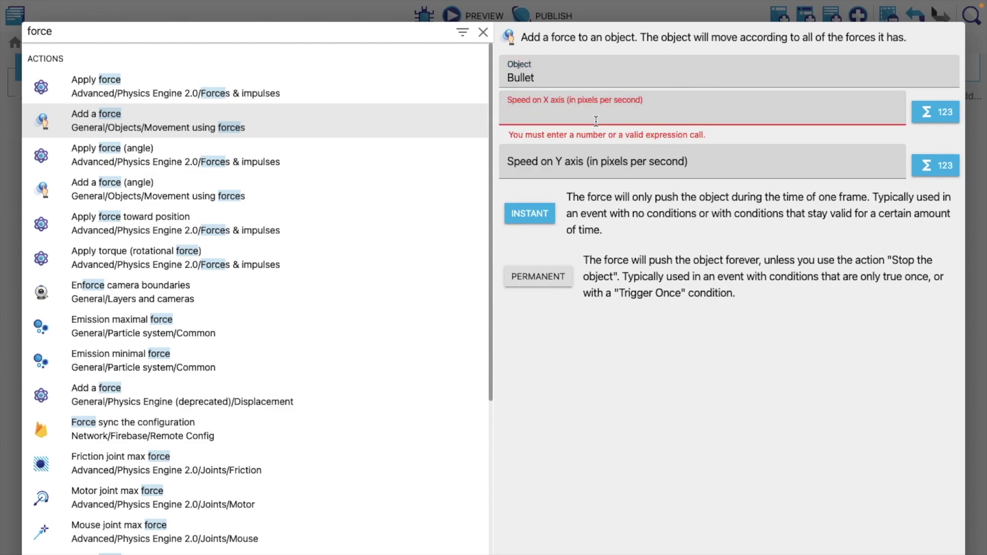
text(0)
click(565, 150)
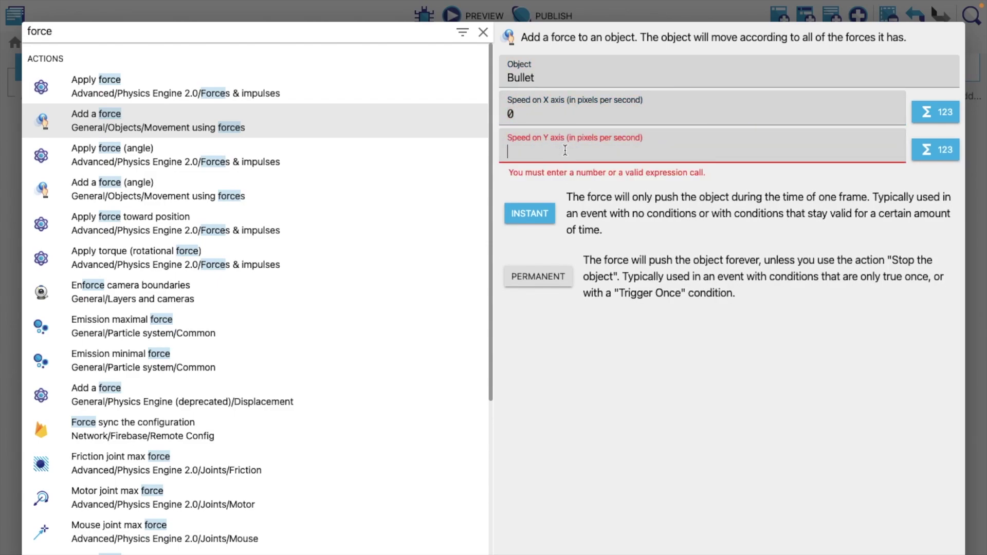
click(625, 432)
click(519, 276)
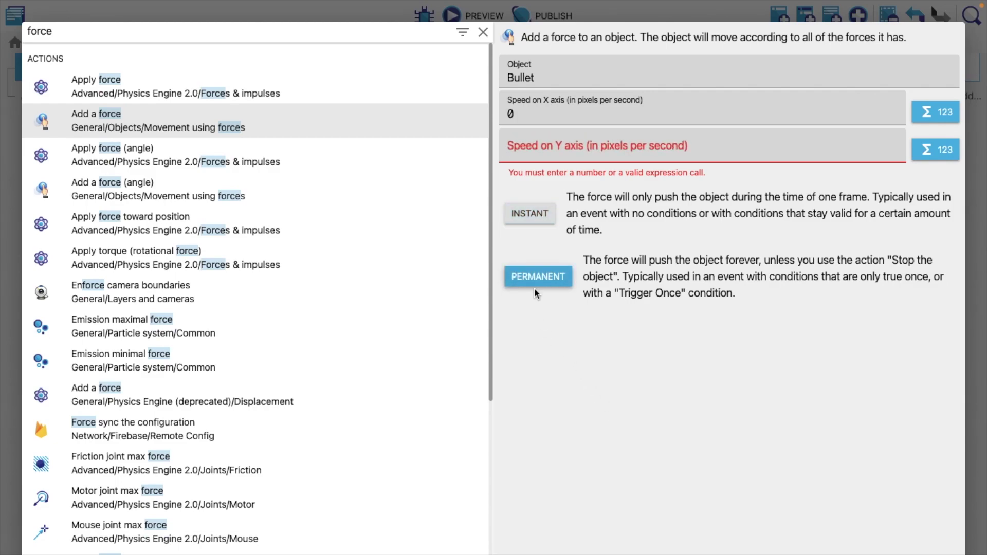
key(Return)
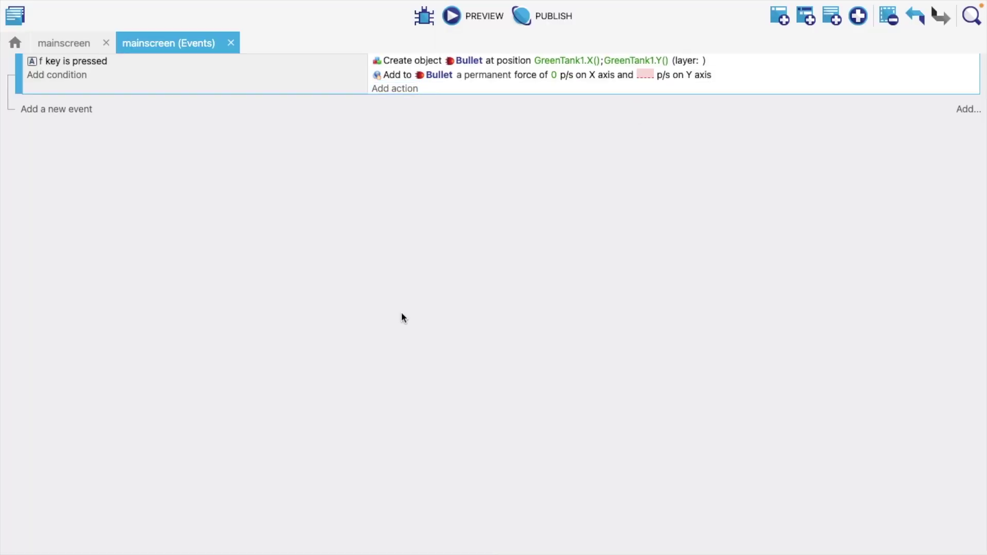
Step: Set the Bullet force to 0 on the Y axis and 500 pixels per second on the X axis
click(640, 75)
text(0)
key(Return)
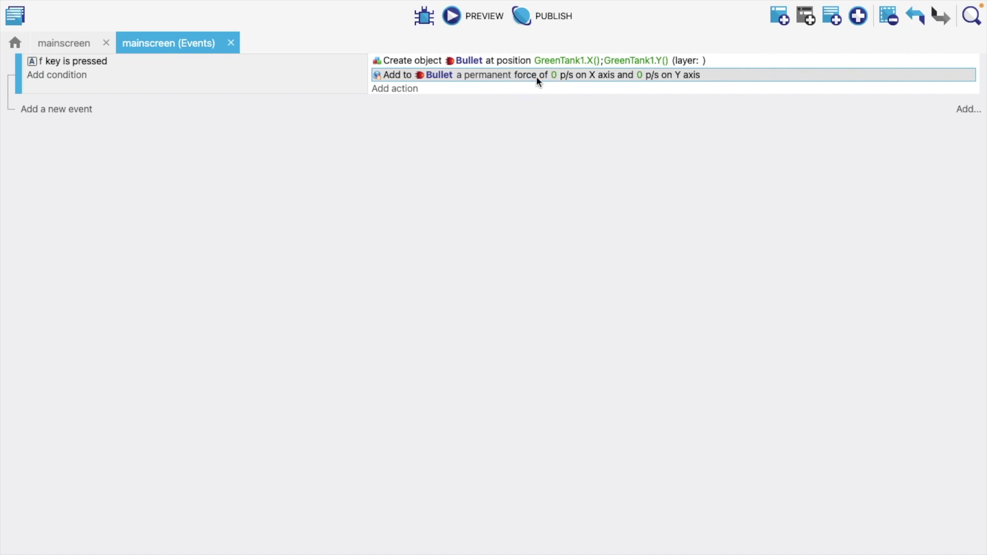
click(554, 76)
text(500)
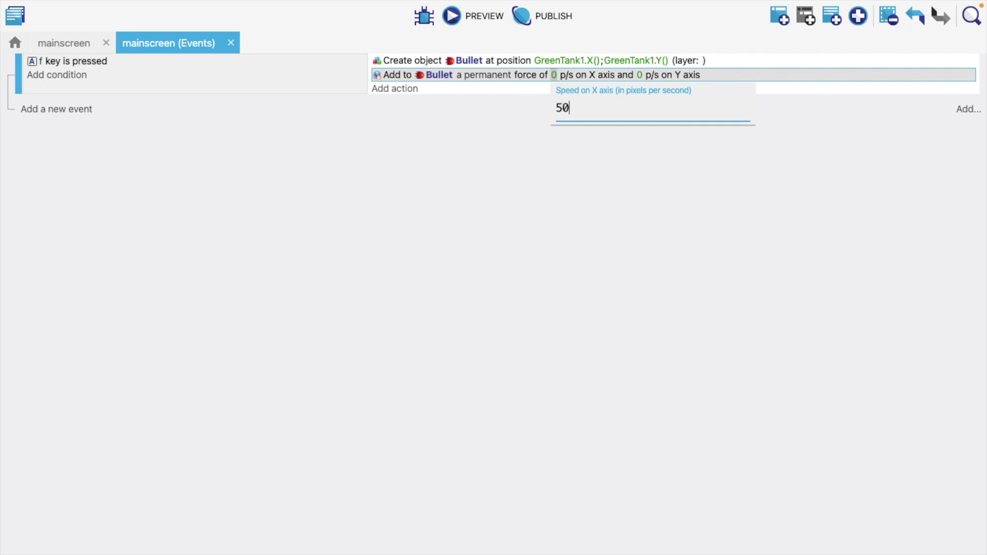
click(582, 169)
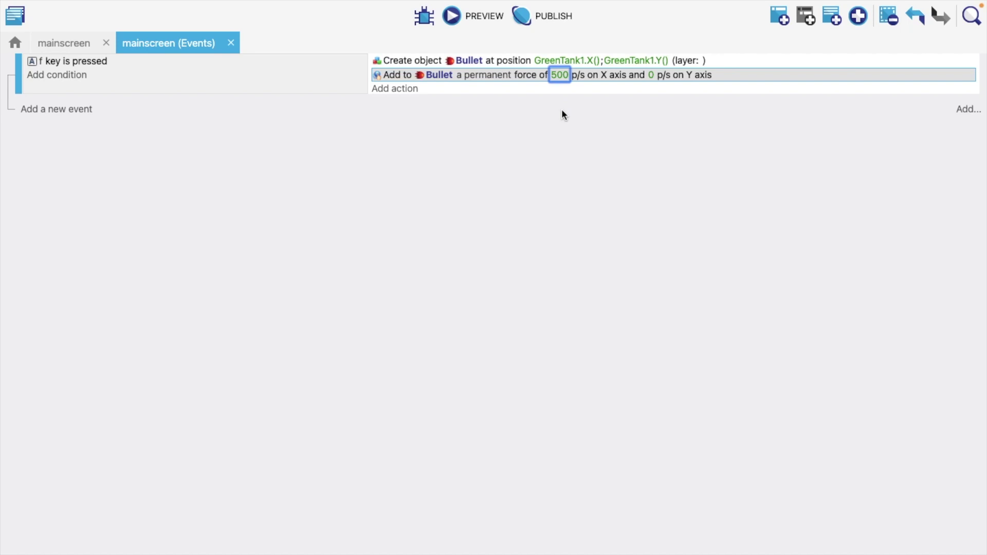
Step: Move the Bullet instance in the mainscreen scene to about X 573, Y 354
click(50, 45)
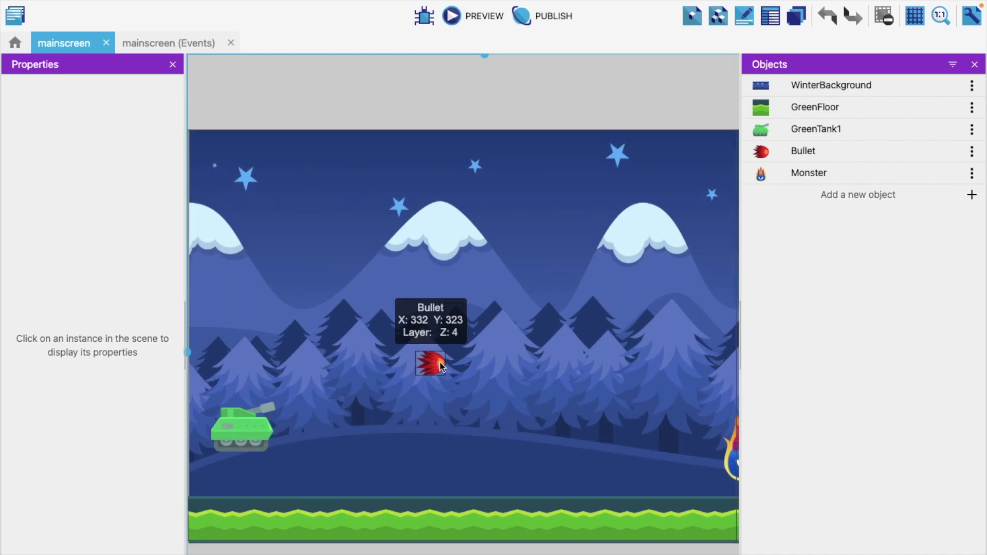
drag(444, 366, 611, 384)
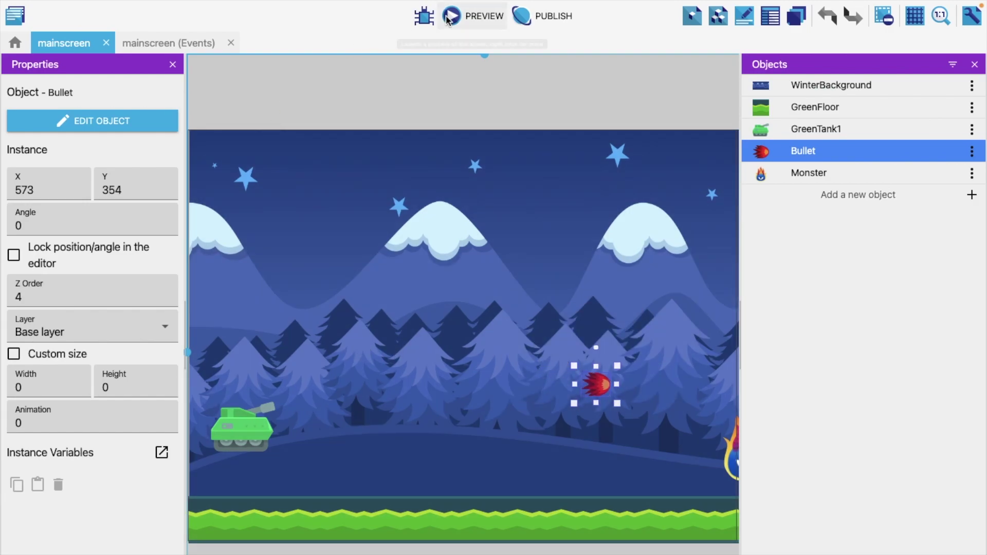
Step: Preview the game, test the tank's jumping and bullet firing, and close the preview
click(449, 17)
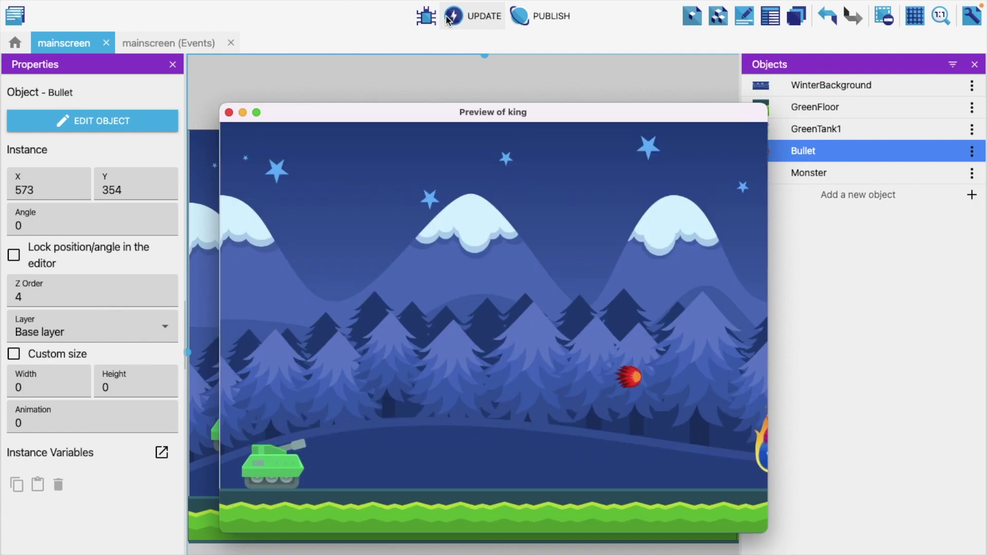
key(space)
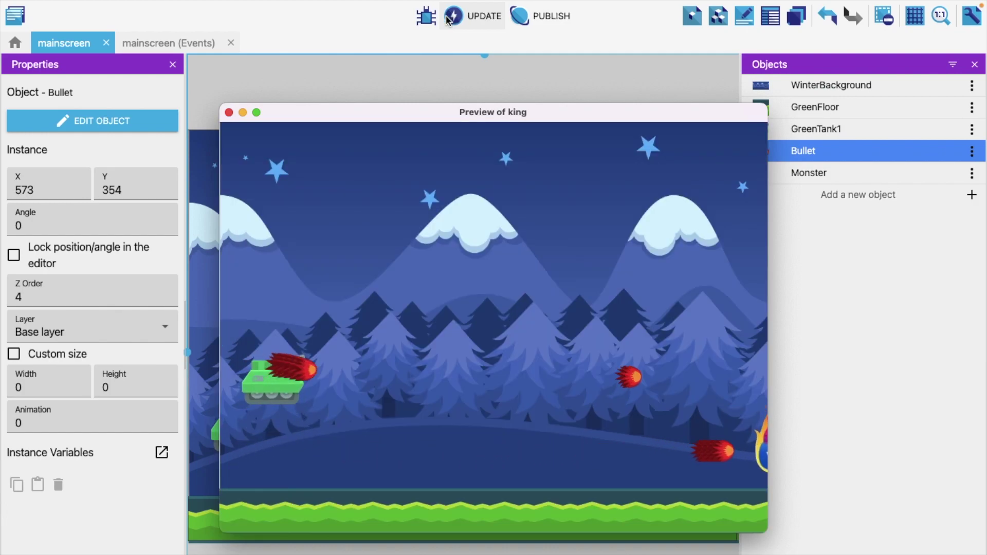
key(space)
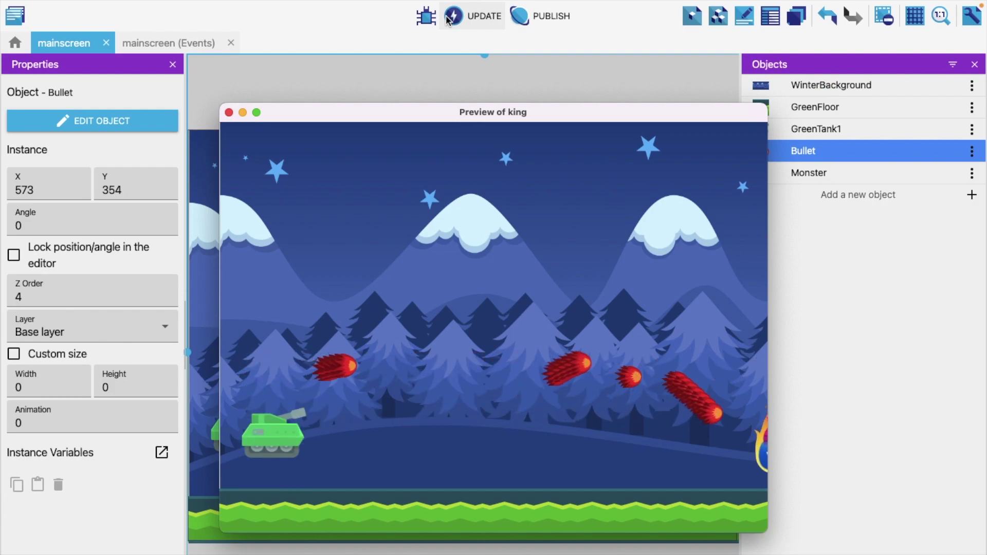
key(space)
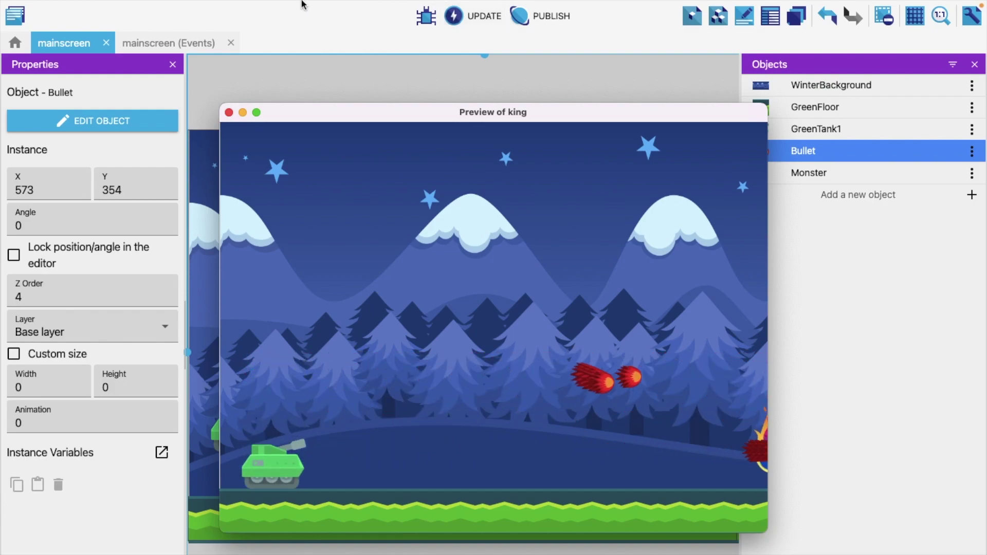
click(229, 112)
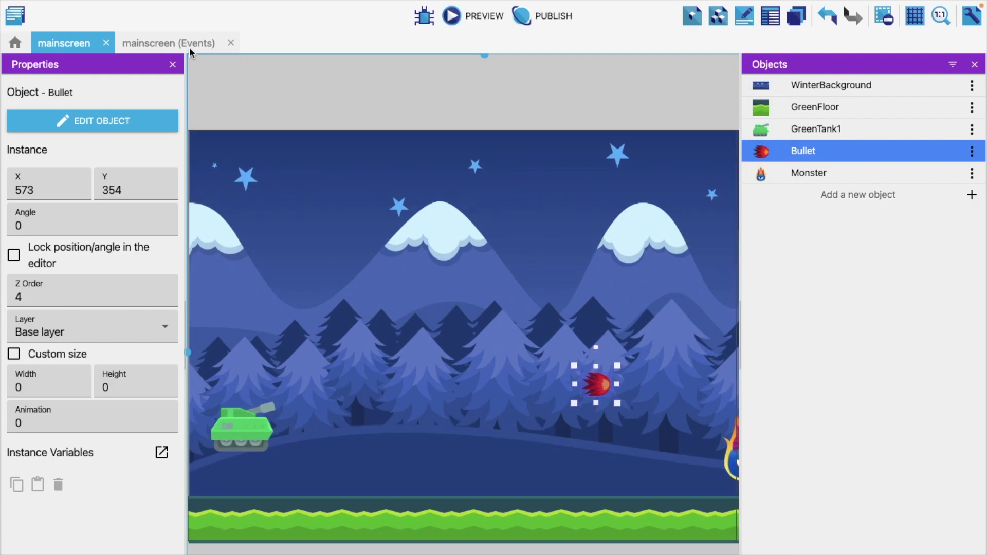
Step: Add a Play a music file action to the f key event, using sniper-rifle-5989.mp3 from Downloads
click(189, 47)
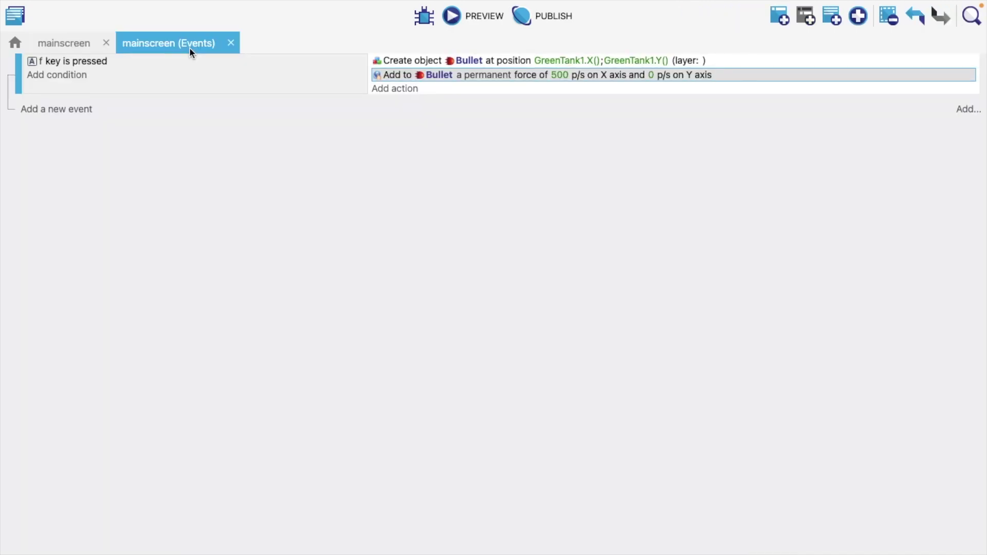
click(408, 89)
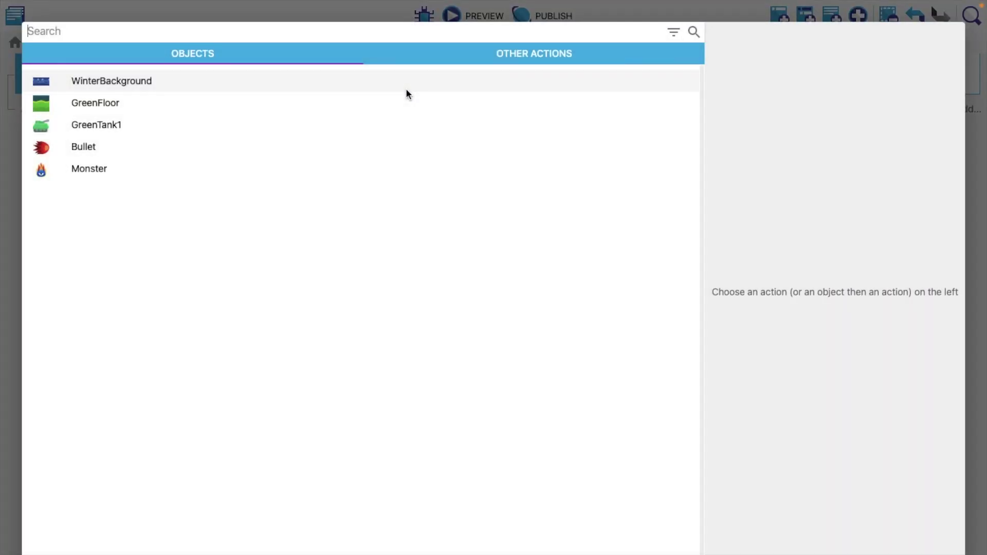
text(musc)
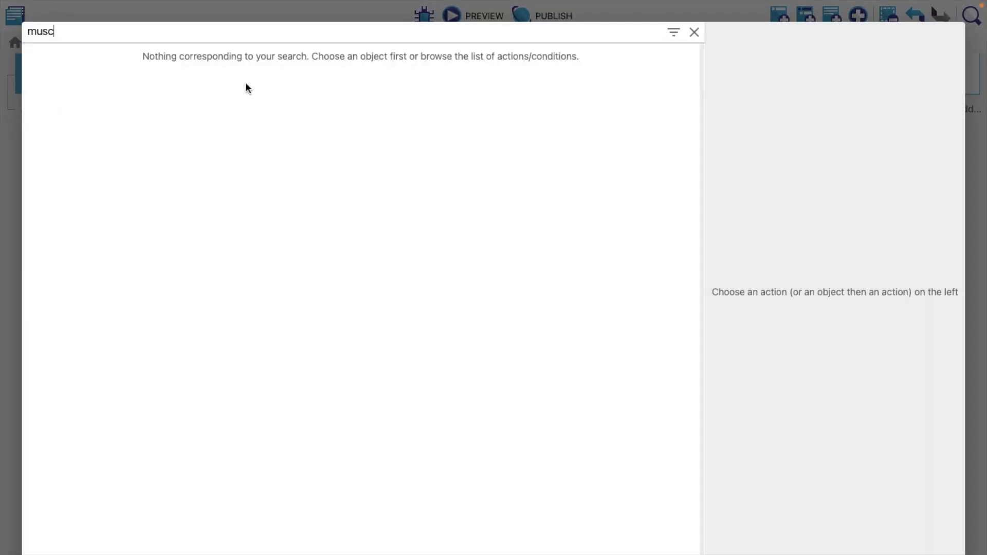
key(BackSpace)
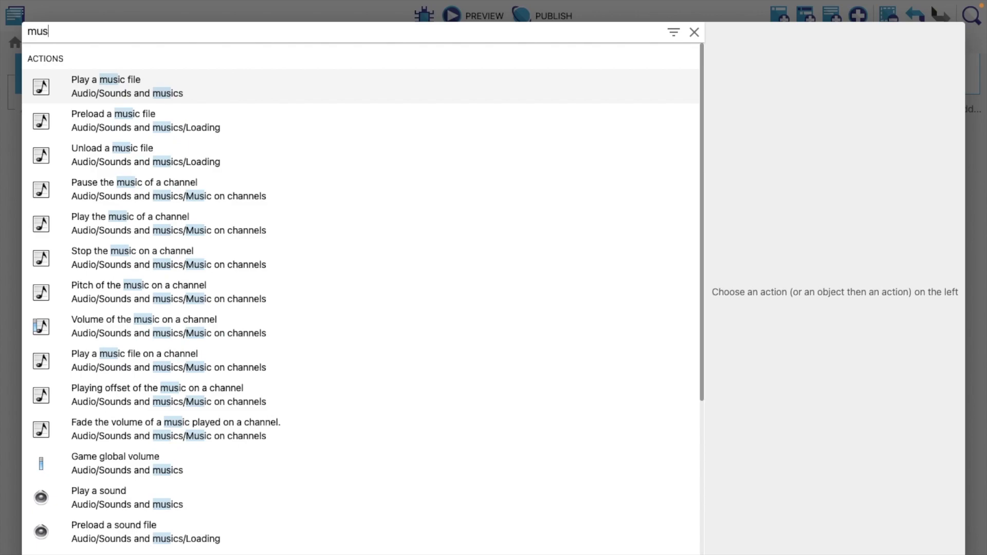
click(143, 92)
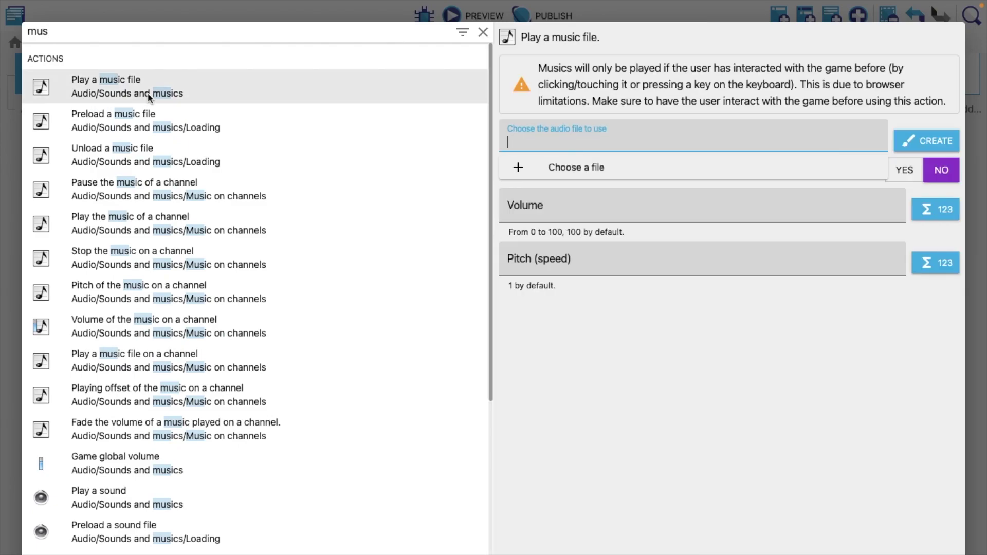
click(570, 168)
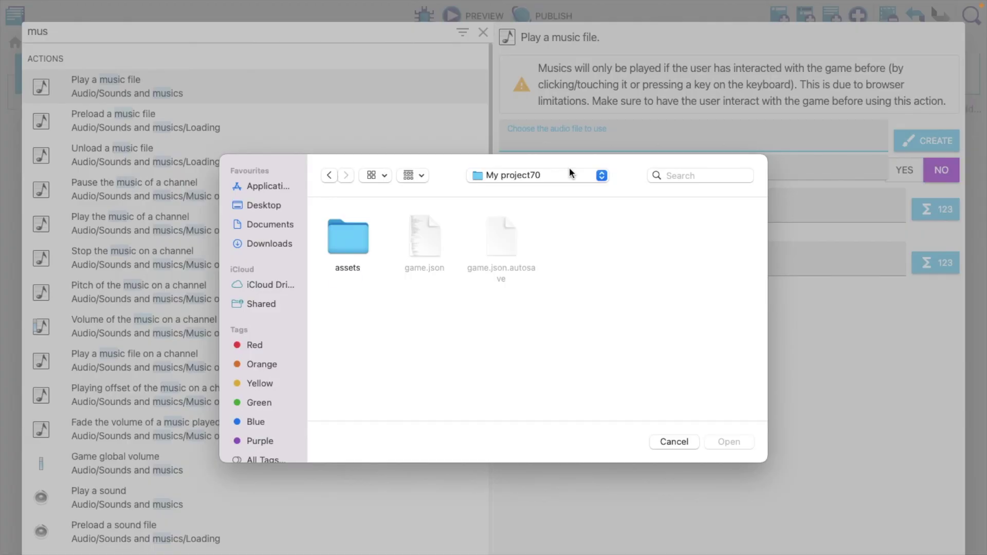
click(282, 241)
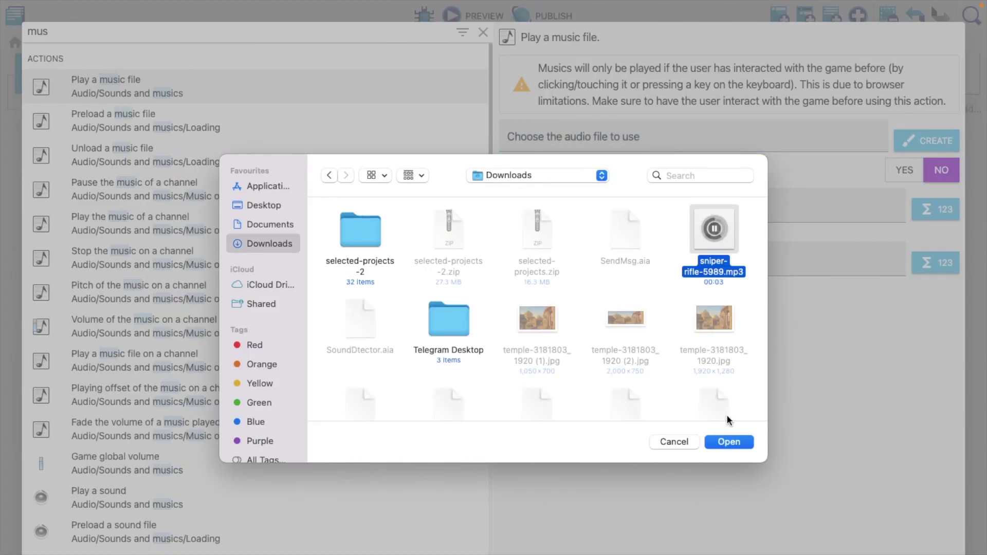
click(729, 442)
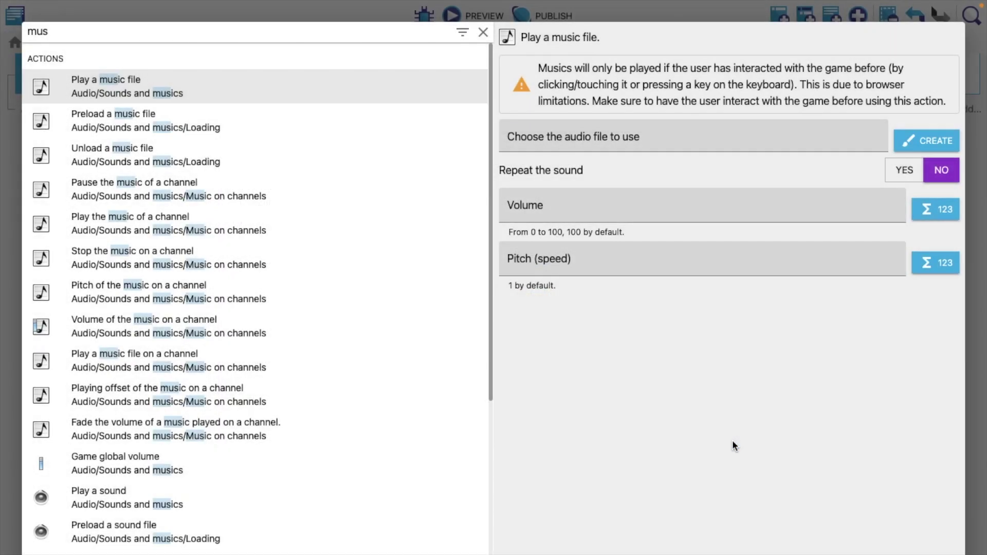
click(534, 373)
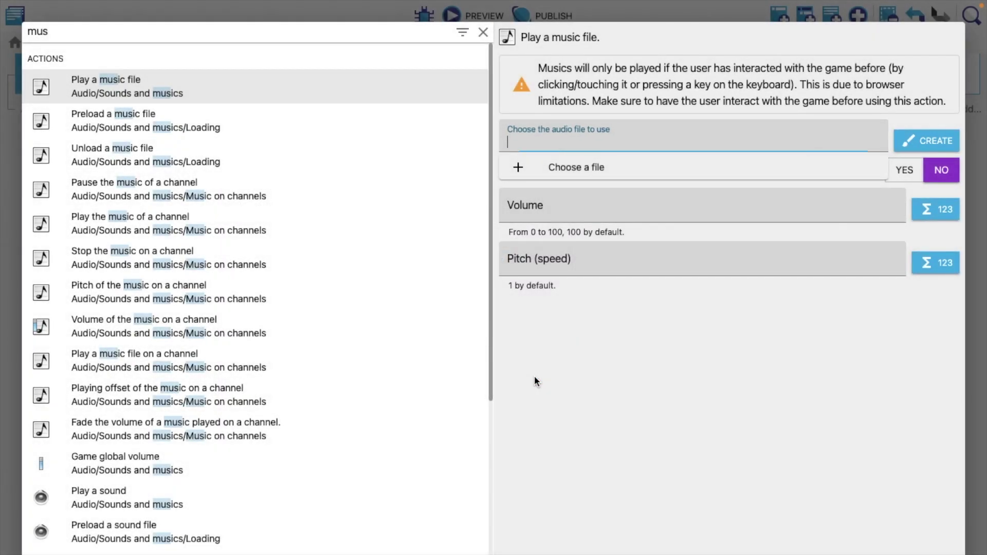
Step: Set the music action's volume to 50 and confirm the action
click(520, 208)
text(50)
click(649, 445)
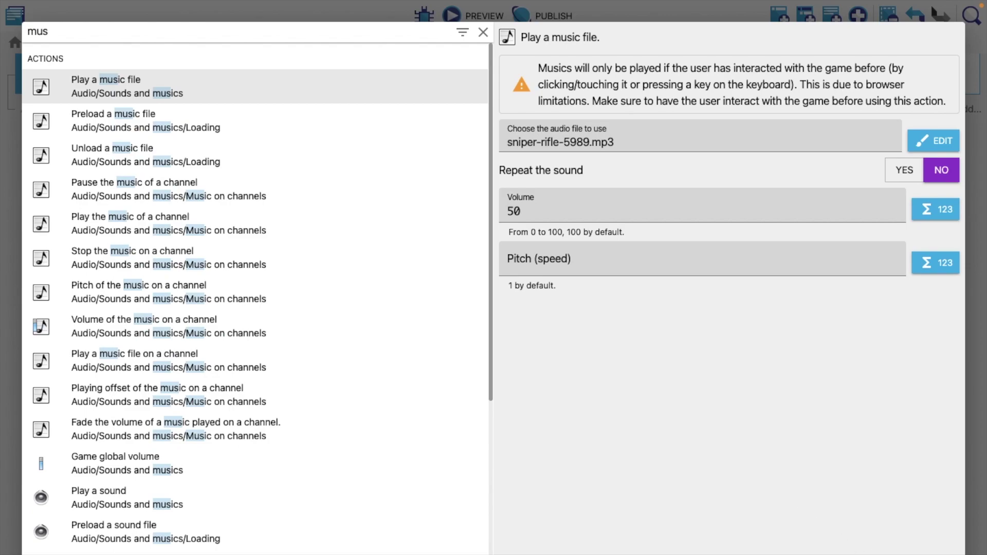
key(Return)
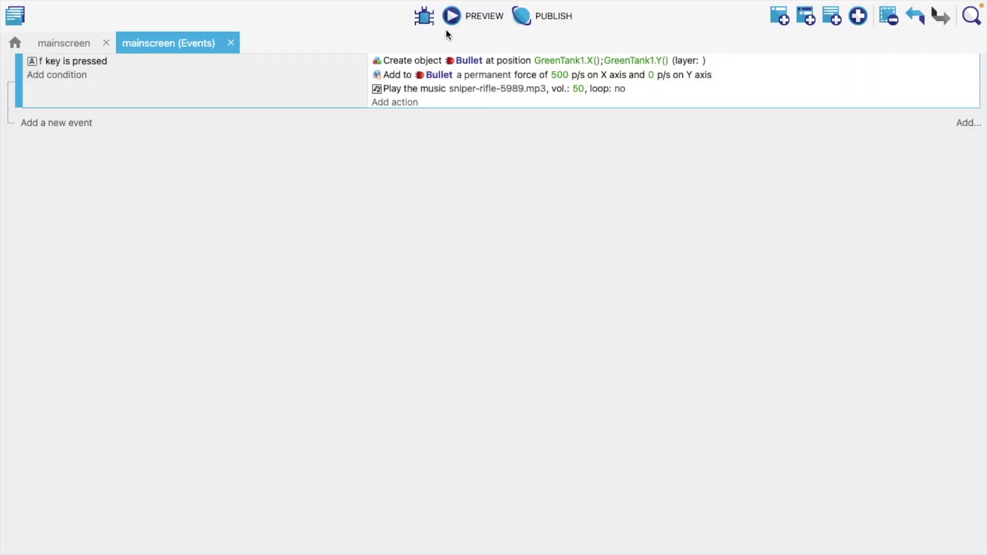
Step: Preview the game again to test firing with the sound and jumping, and close the preview
click(451, 18)
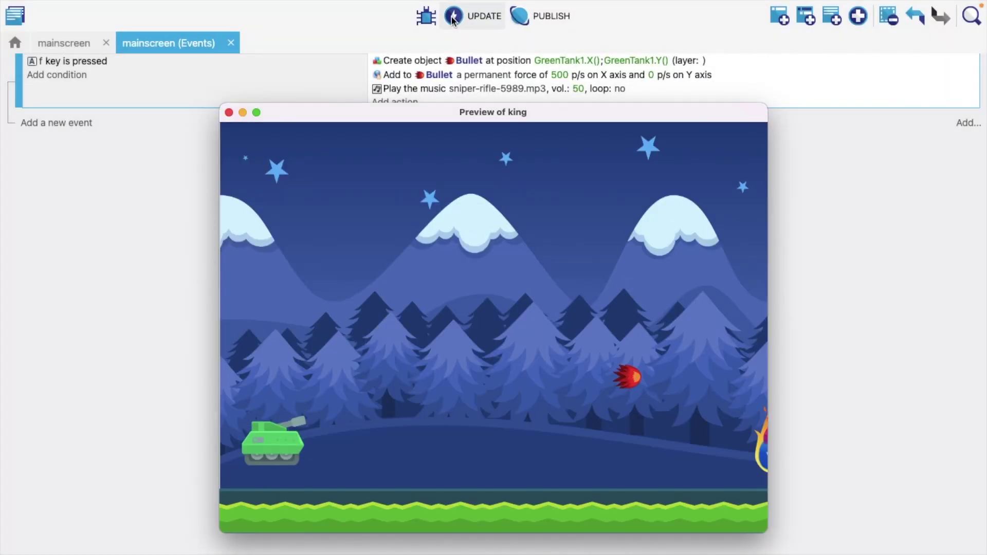
key(f)
key(f)
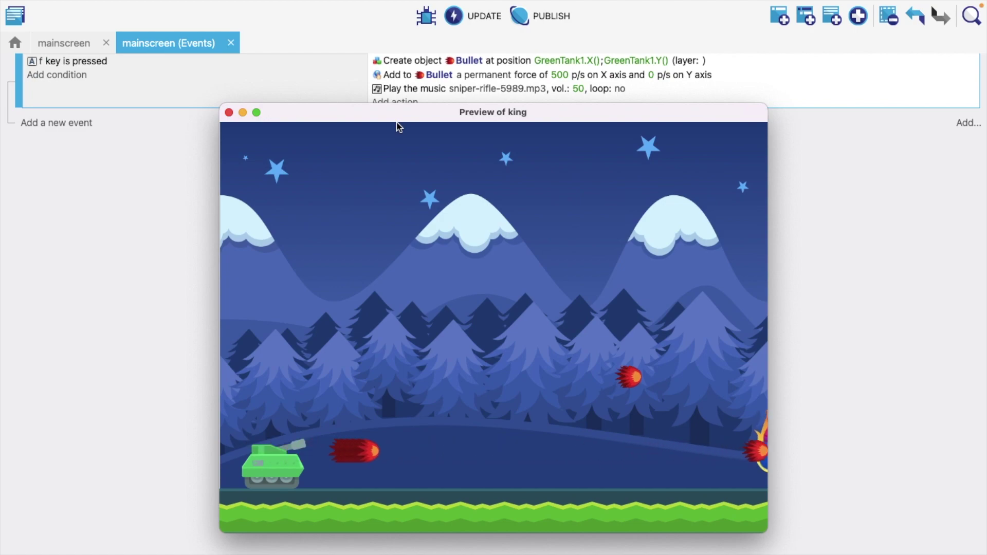
key(space)
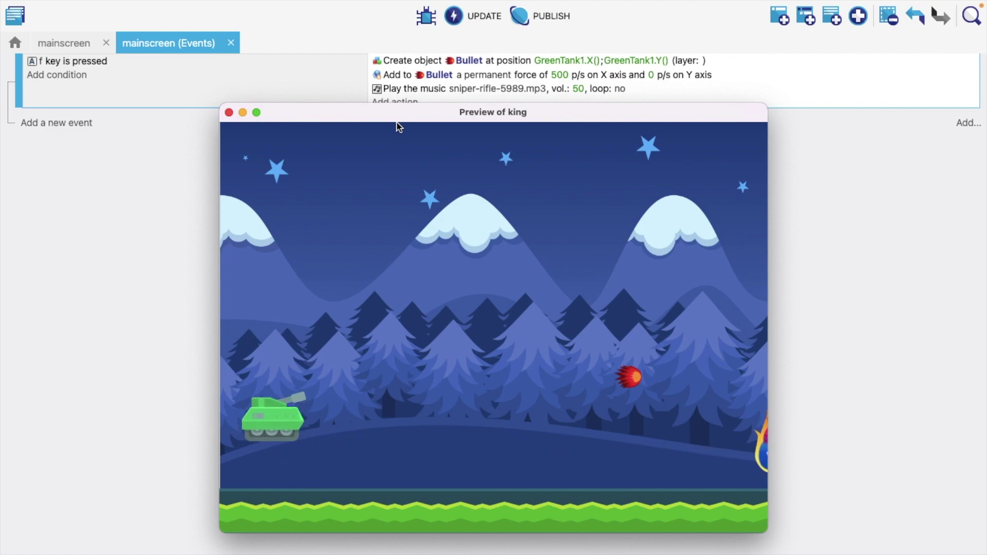
key(f)
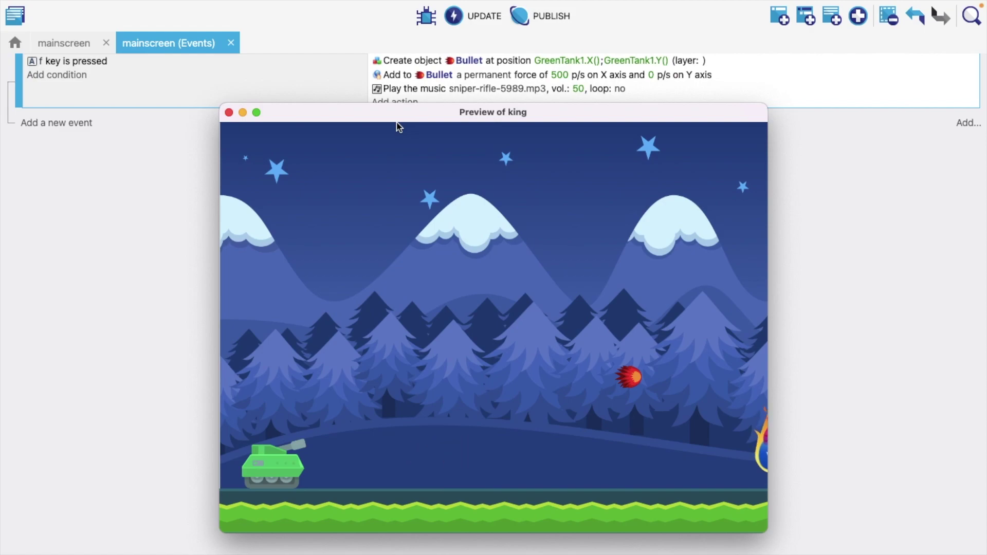
key(f)
key(f)
click(229, 112)
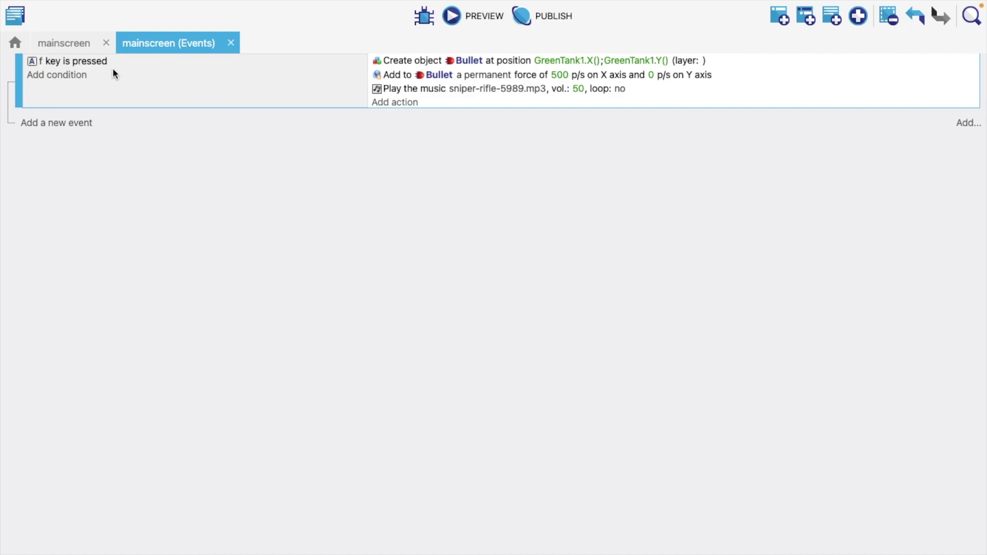
Step: Move GreenTank1's origin point to the tip of its cannon, about X 167.7, Y 8.35, apply it and preview the game
click(75, 42)
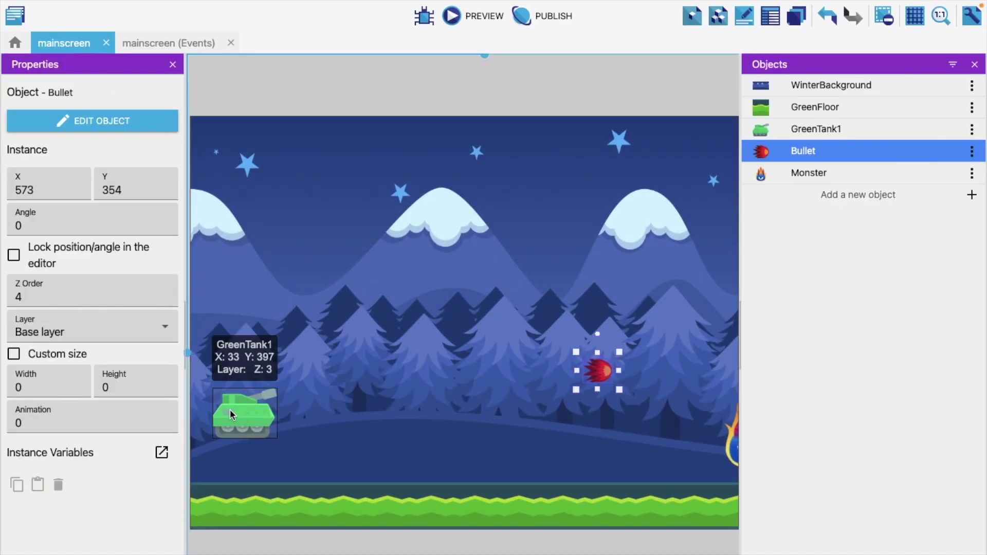
click(230, 410)
right_click(261, 410)
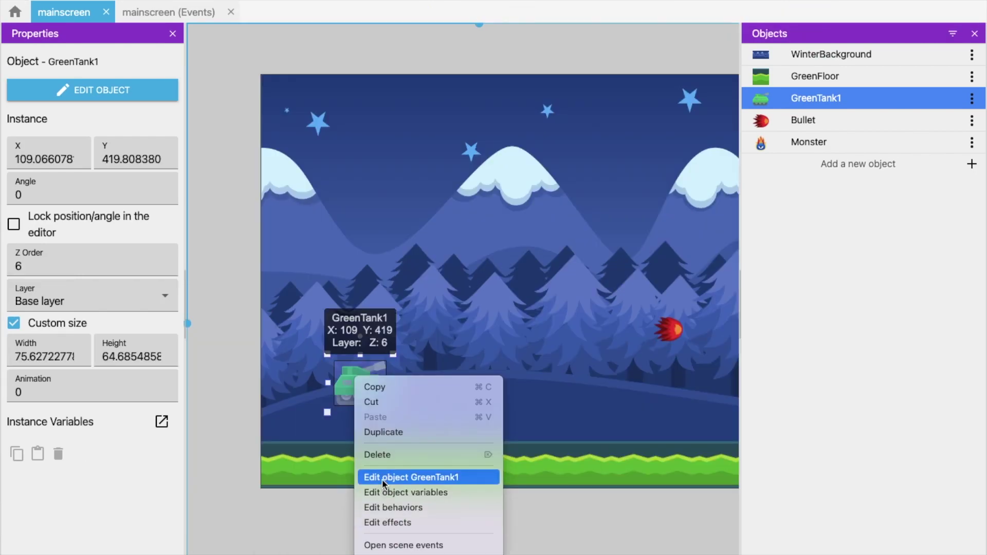
click(381, 479)
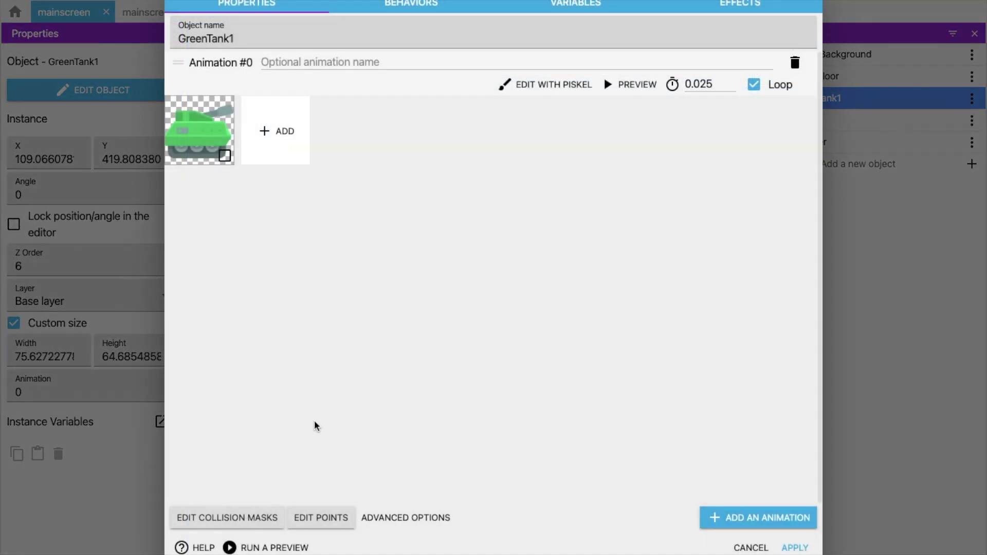
click(311, 517)
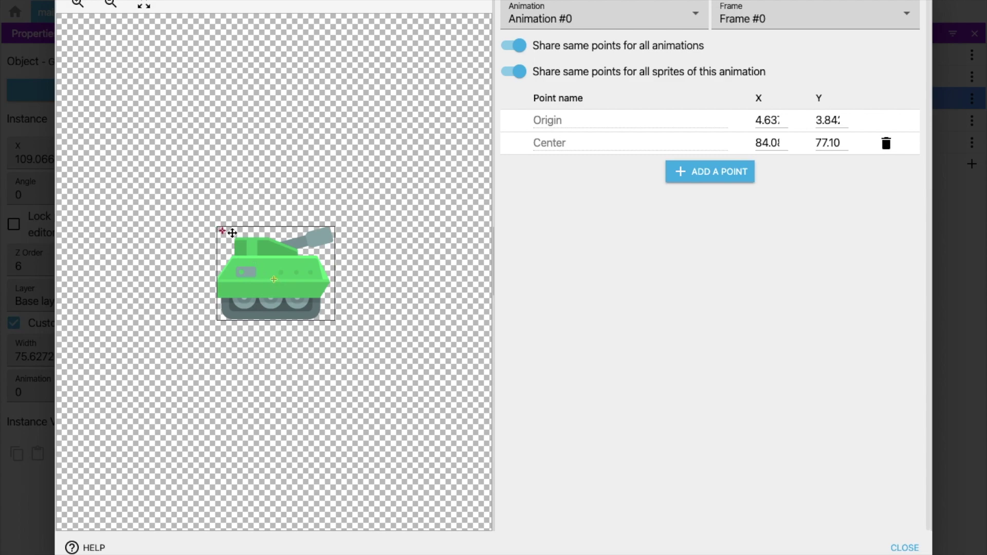
drag(240, 237, 240, 237)
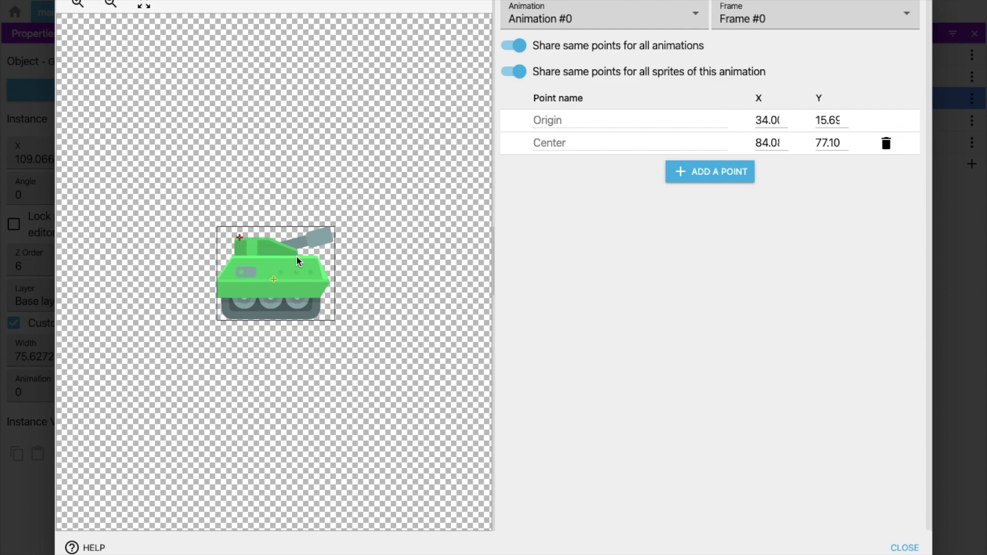
drag(240, 238, 332, 232)
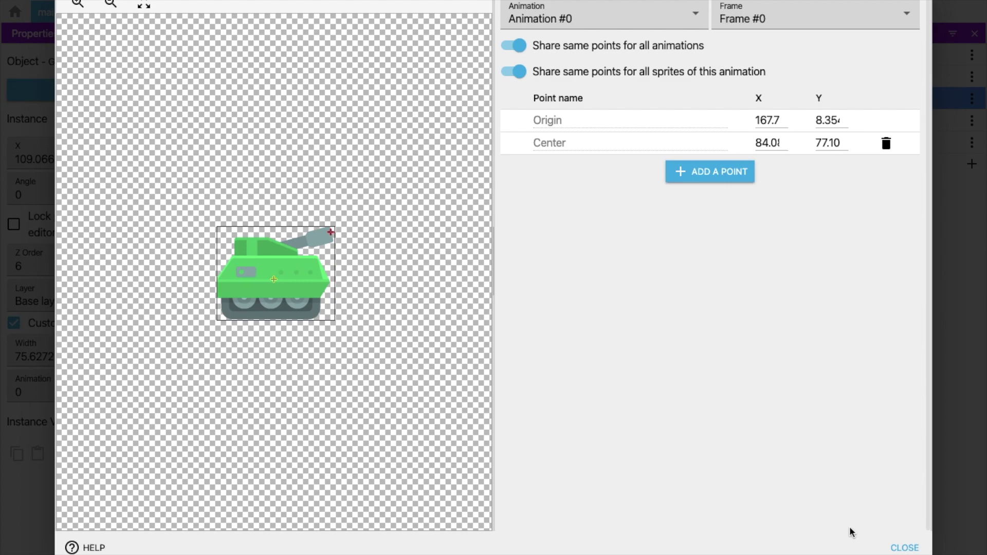
click(904, 547)
click(795, 547)
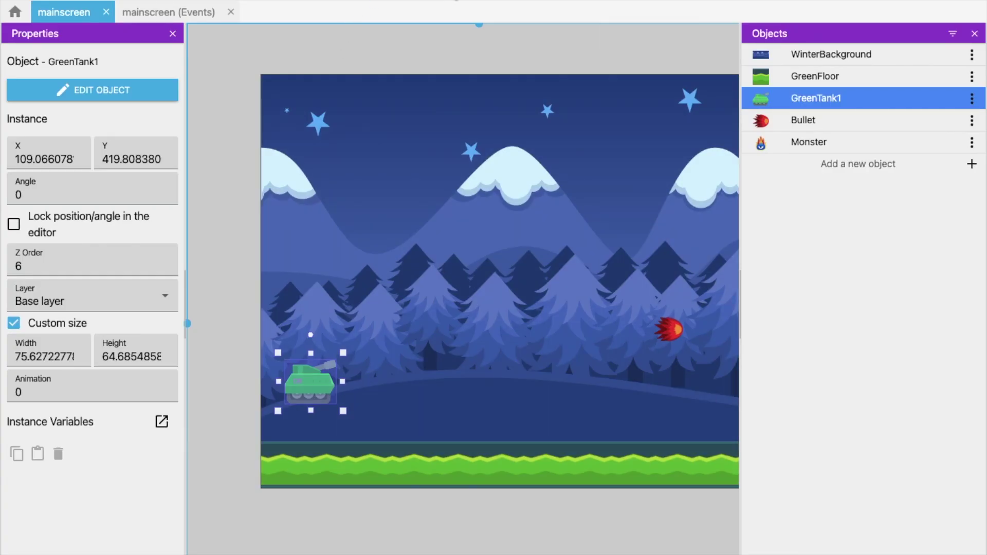
click(471, 1)
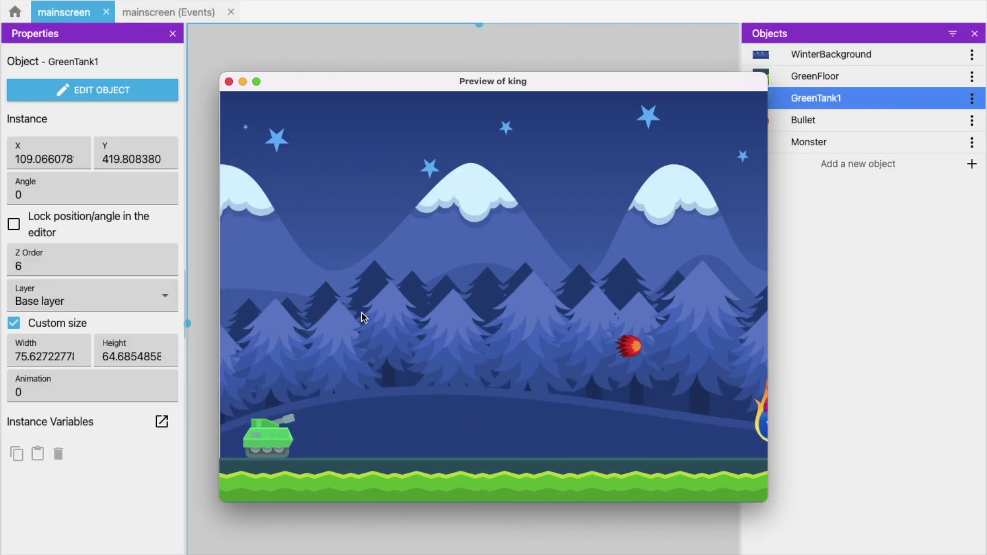
Step: In the f key event, set the music volume to 10 and the bullet's permanent X-axis force to 100 p/s
click(156, 11)
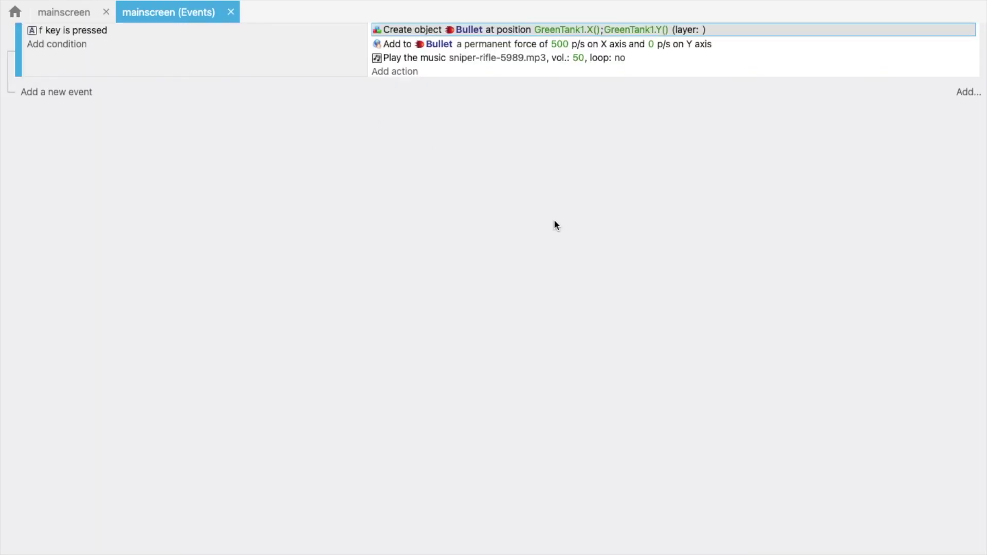
click(578, 56)
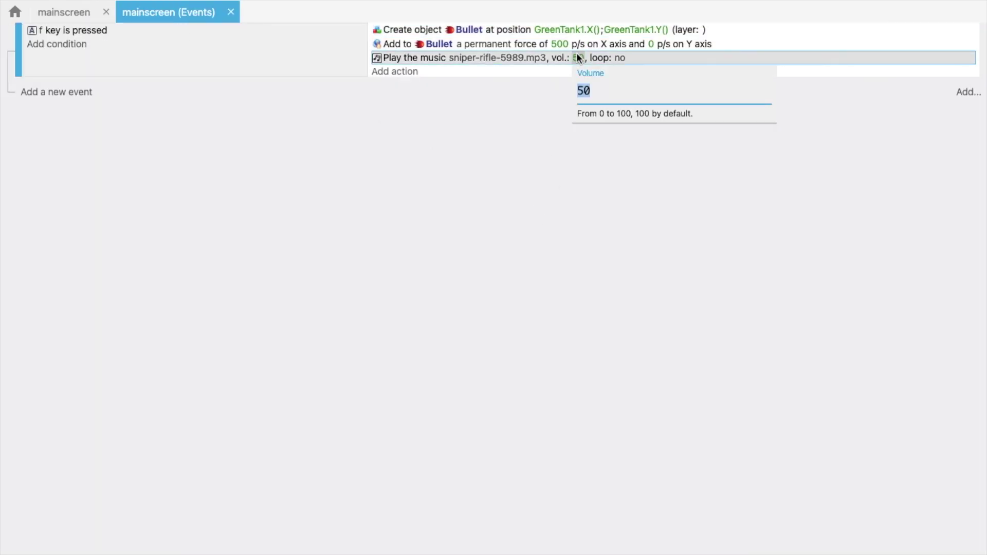
text(10)
click(554, 180)
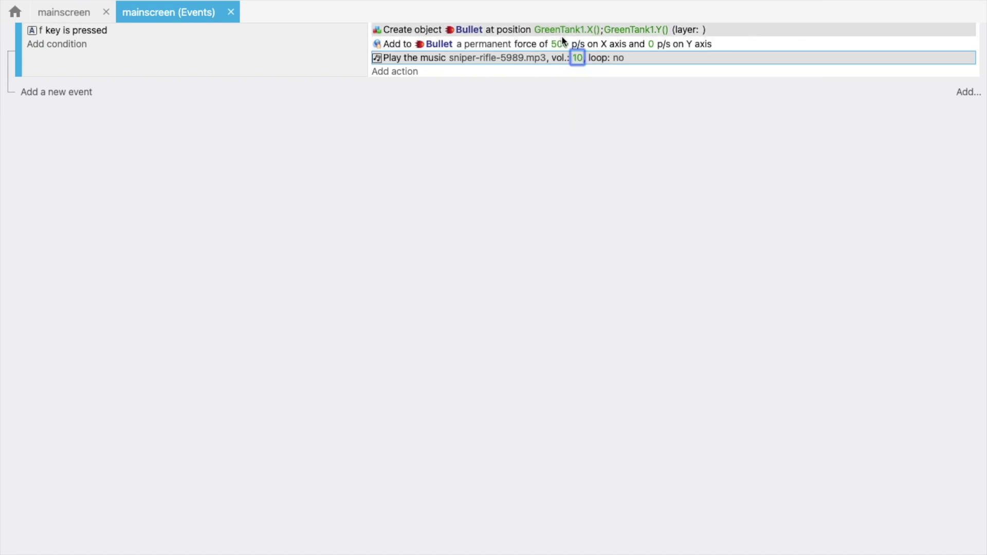
click(560, 41)
text(100)
click(500, 272)
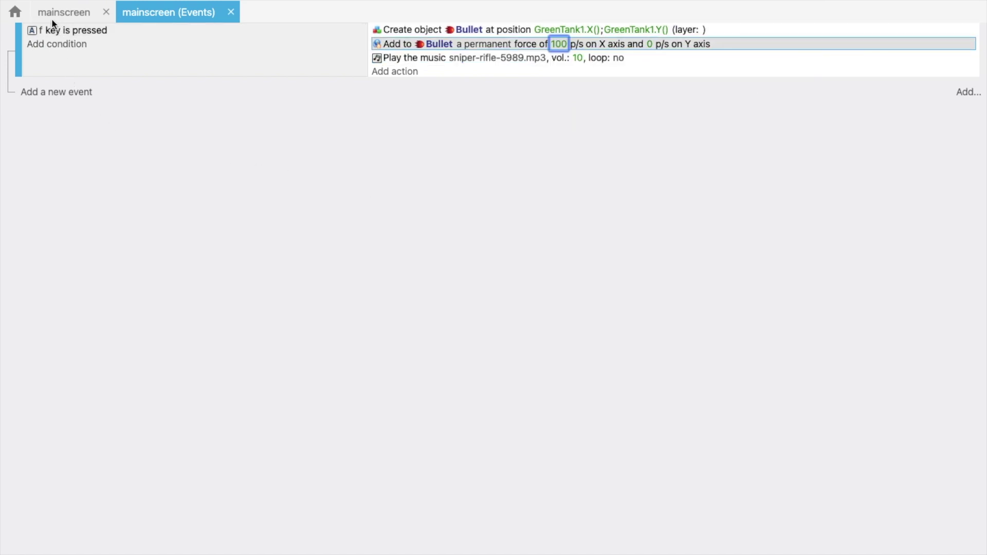
Step: Lower the tank in the mainscreen scene to about X 110, Y 438, and select the green floor
click(72, 16)
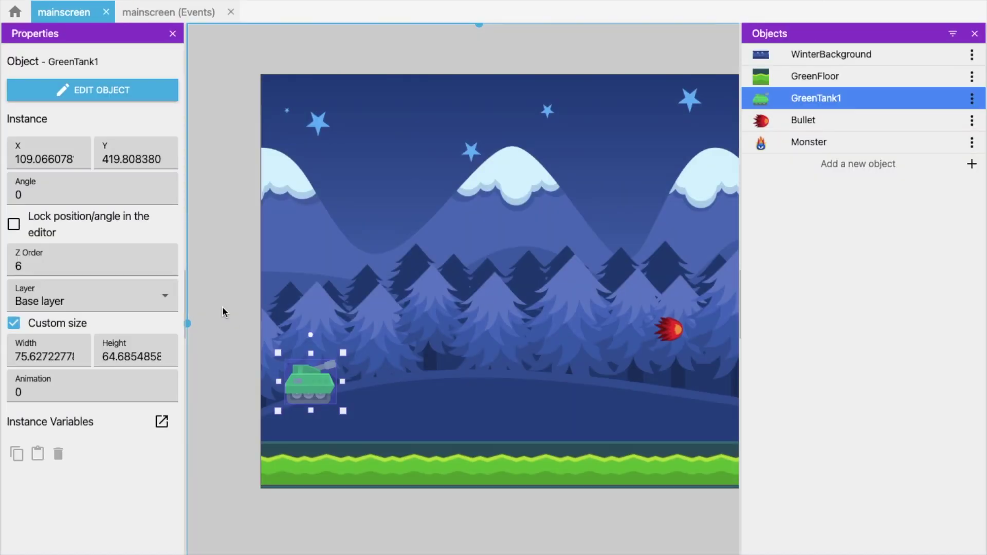
click(224, 309)
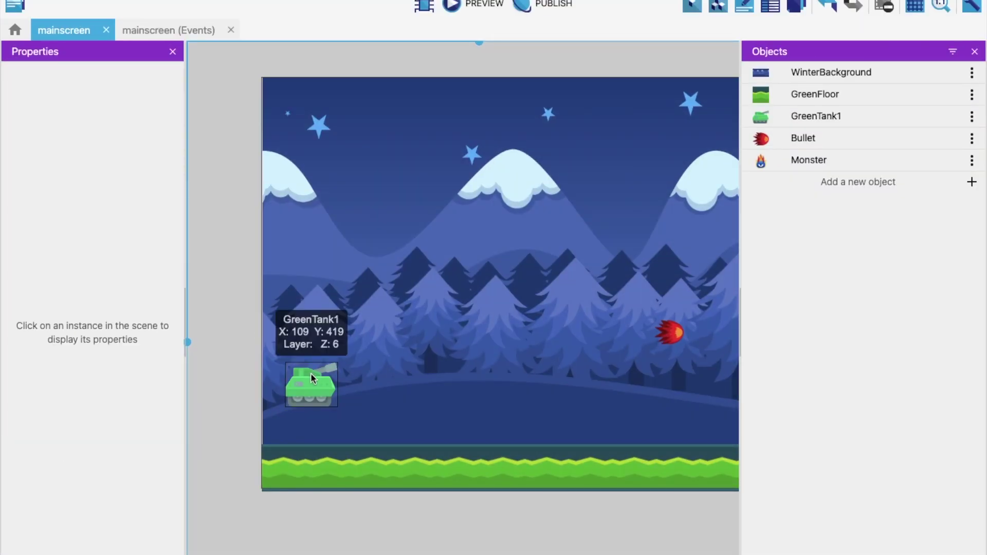
drag(310, 384, 300, 396)
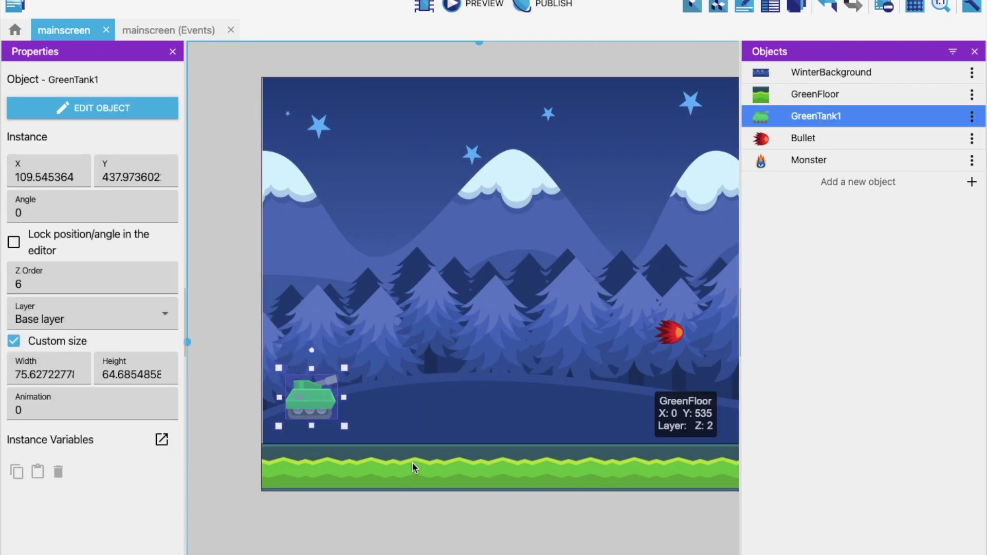
click(412, 464)
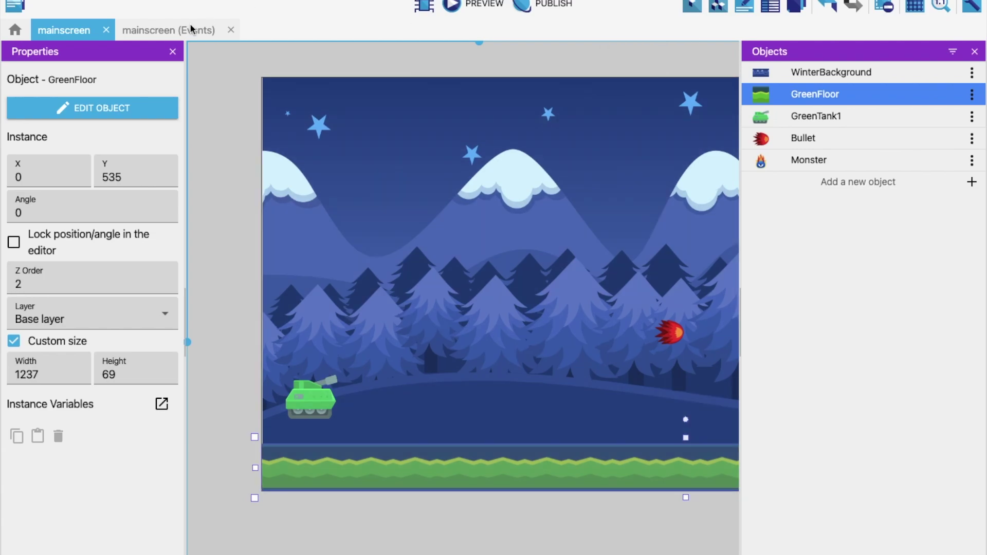
Step: Add a new event without conditions and give it an Image X Offset action for GreenFloor
click(186, 31)
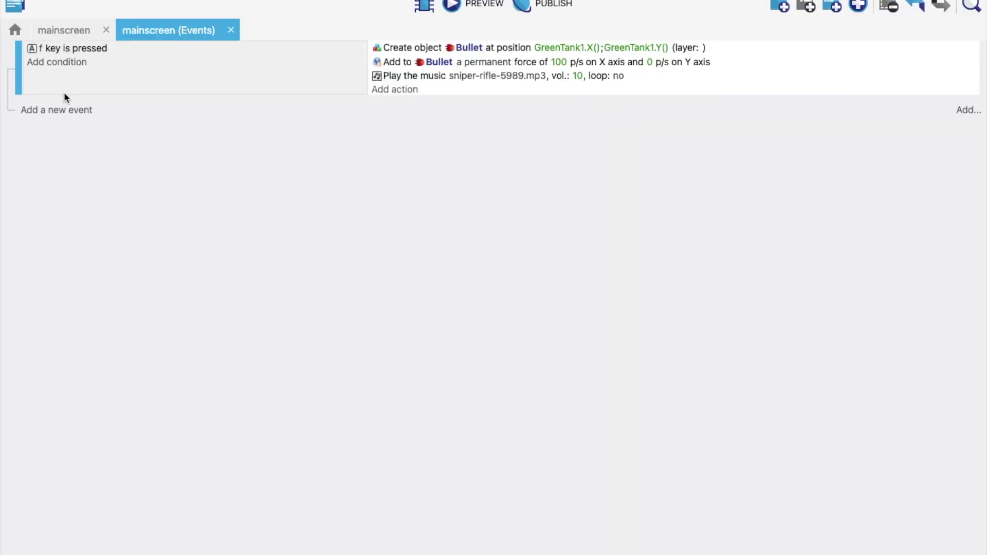
click(42, 109)
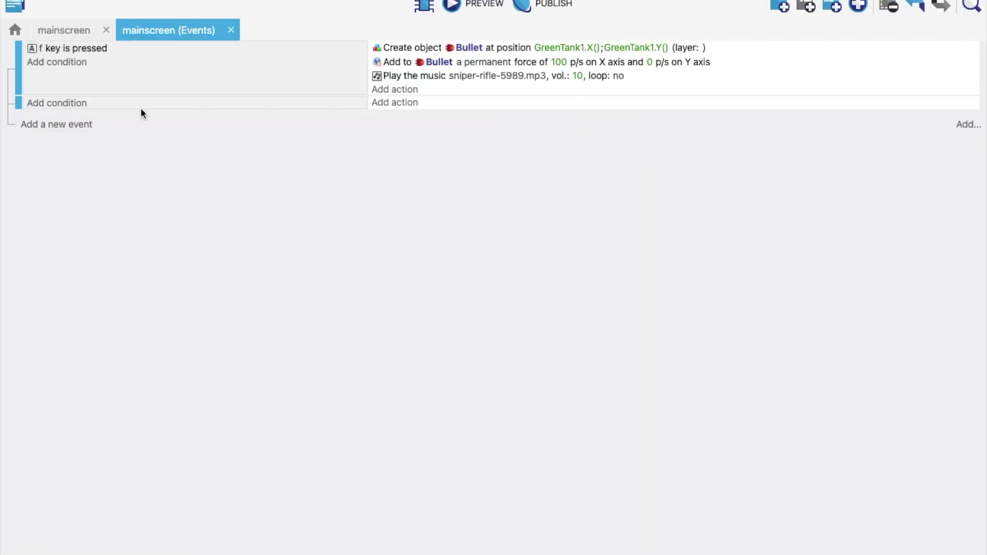
click(395, 102)
text(f)
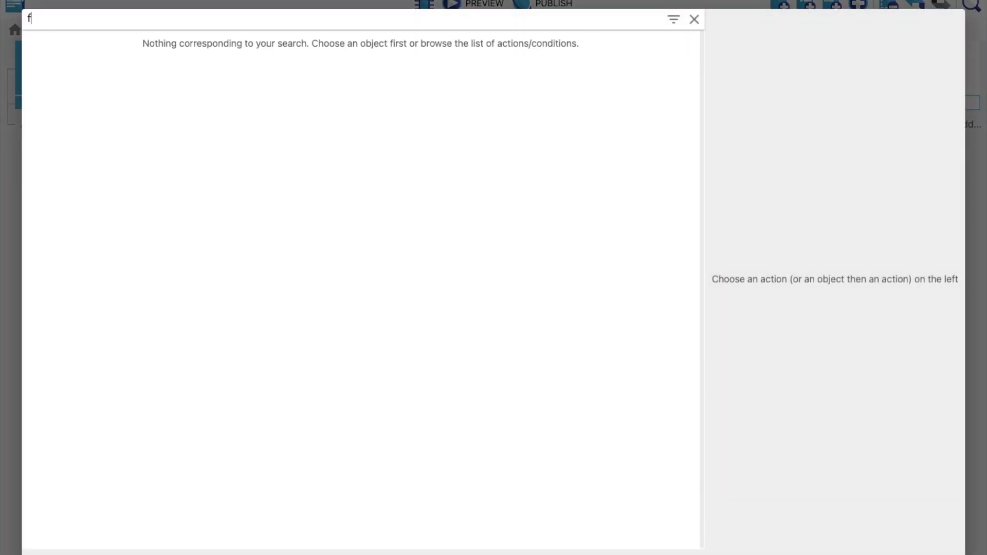
text(orce)
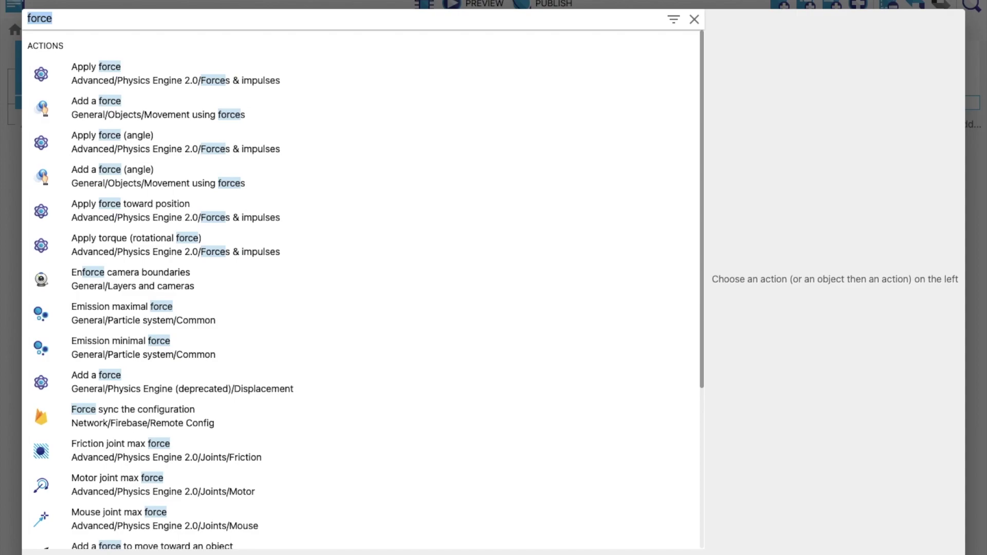
text(image)
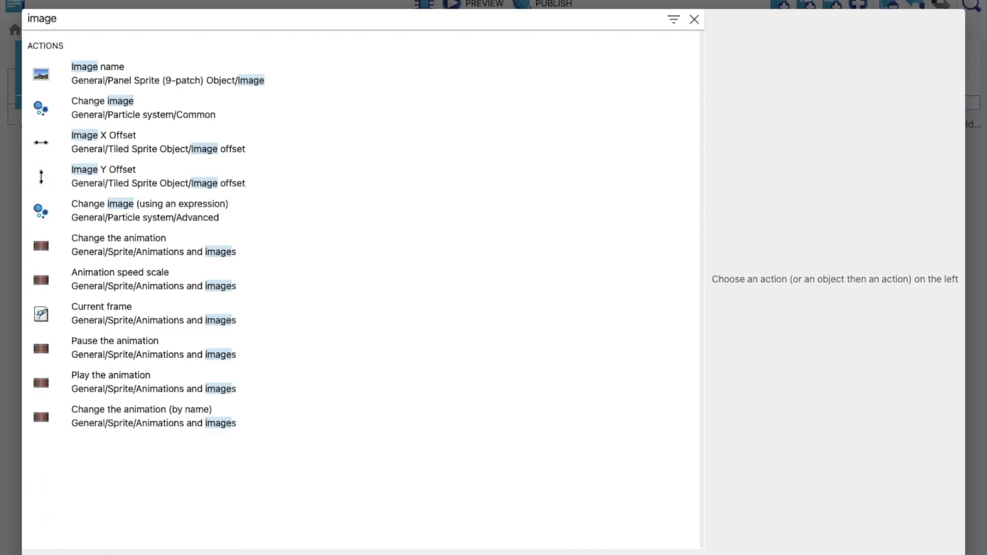
click(114, 148)
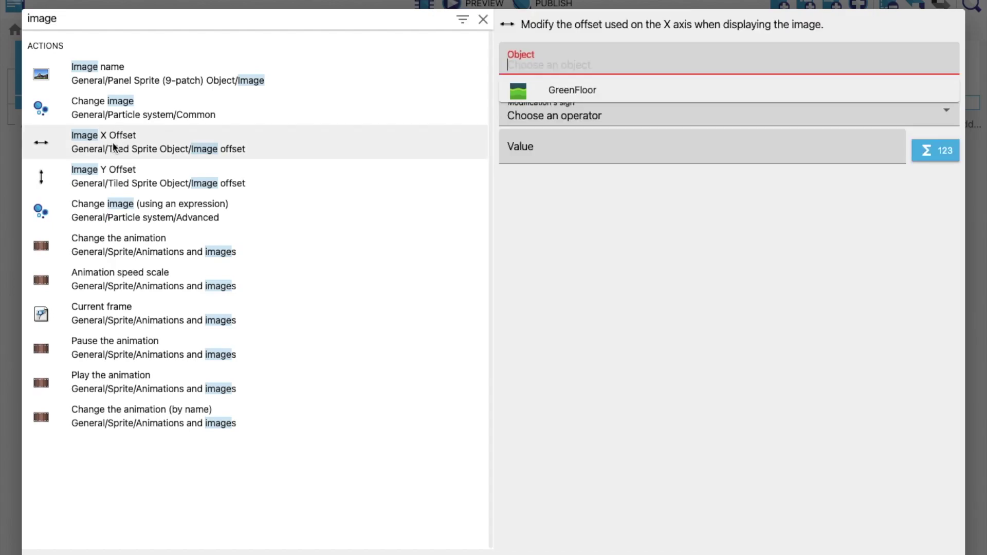
click(578, 92)
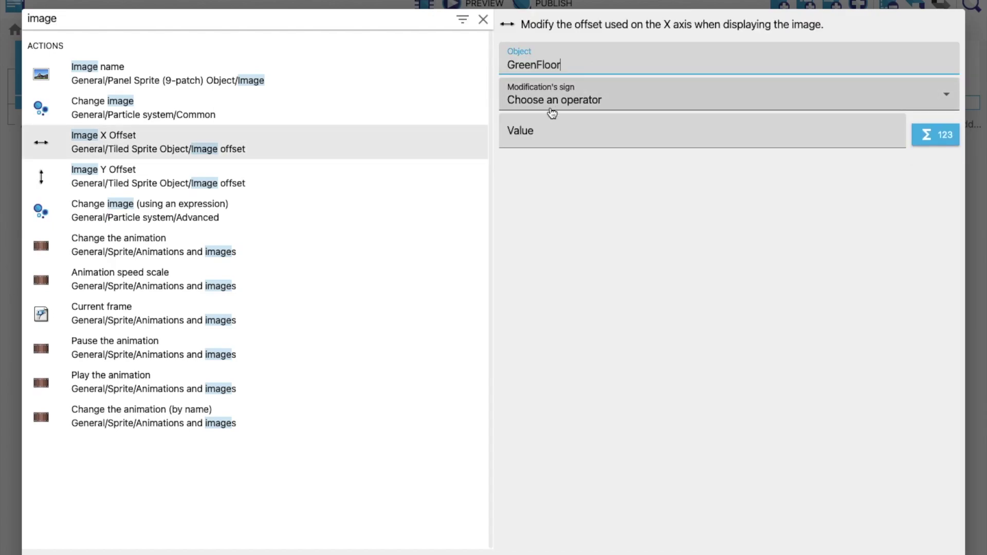
Step: Set the X offset action to add 5+TimeDelta() and confirm it
click(530, 99)
click(540, 132)
click(538, 133)
text(5)
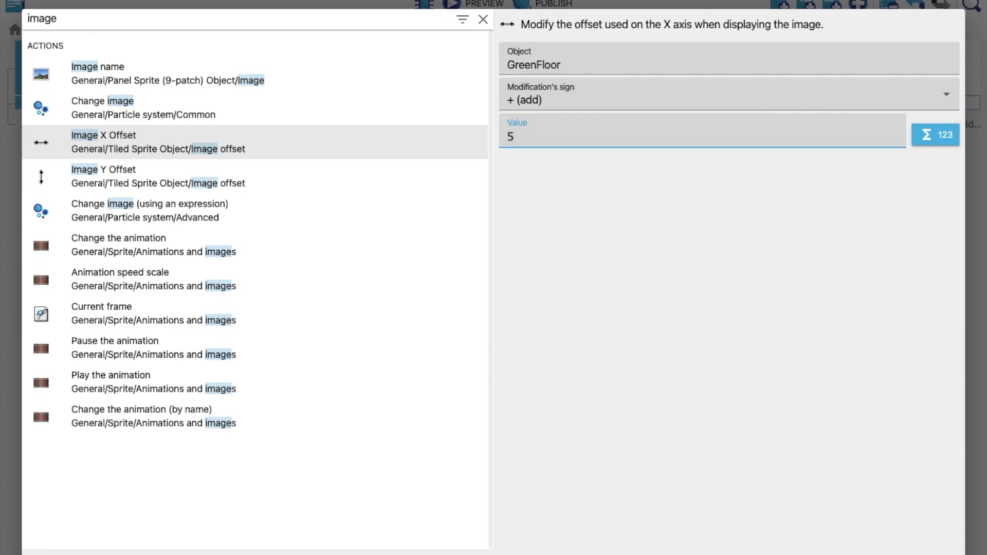
text(+timed)
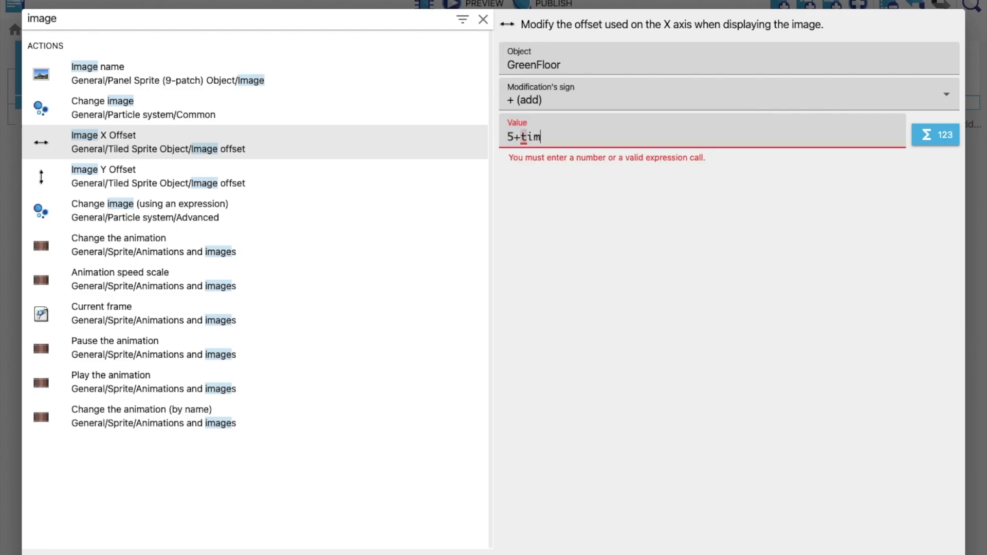
click(529, 153)
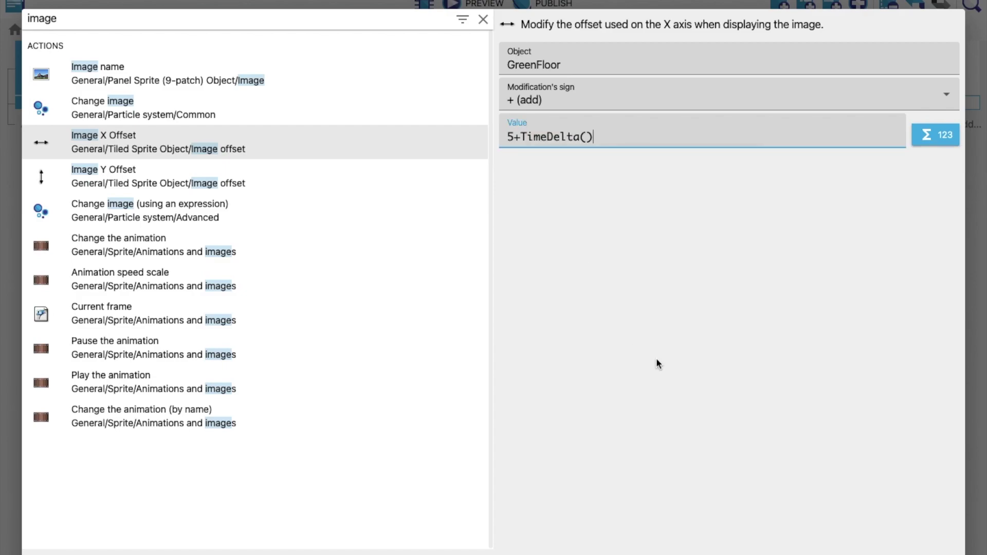
key(Return)
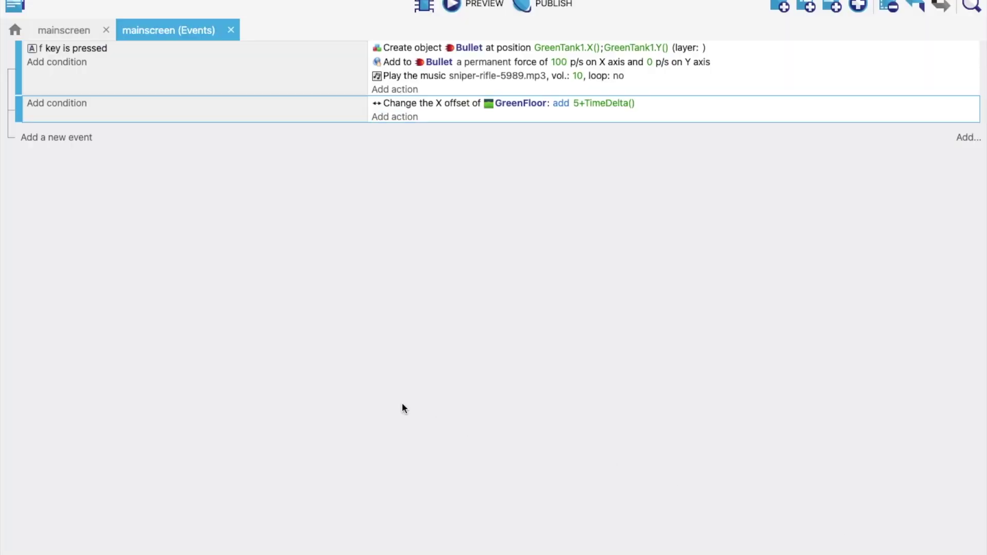
Step: Preview the game to test the scrolling floor, tank movement, jumping and firing, and close the preview
click(452, 5)
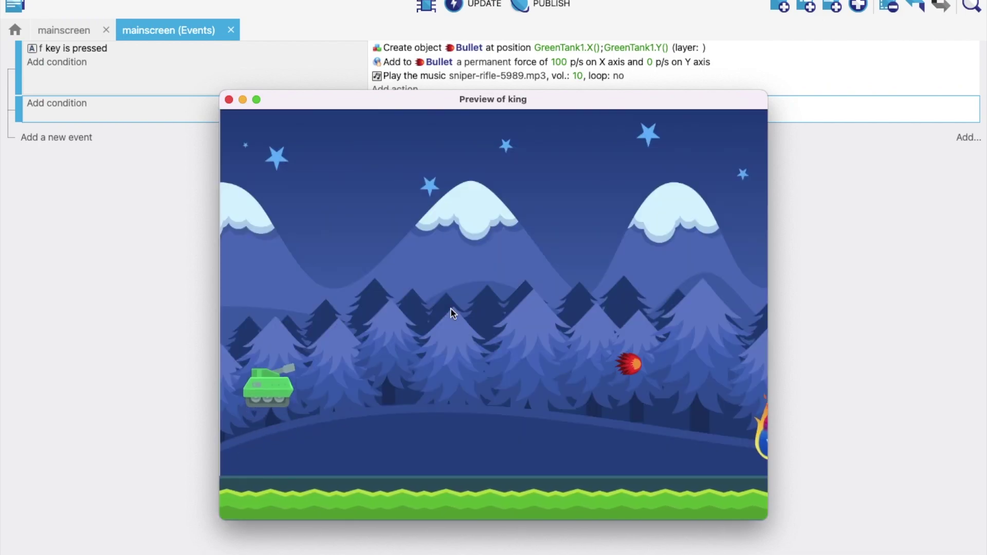
key(Right)
key(space)
key(f)
key(space)
key(f)
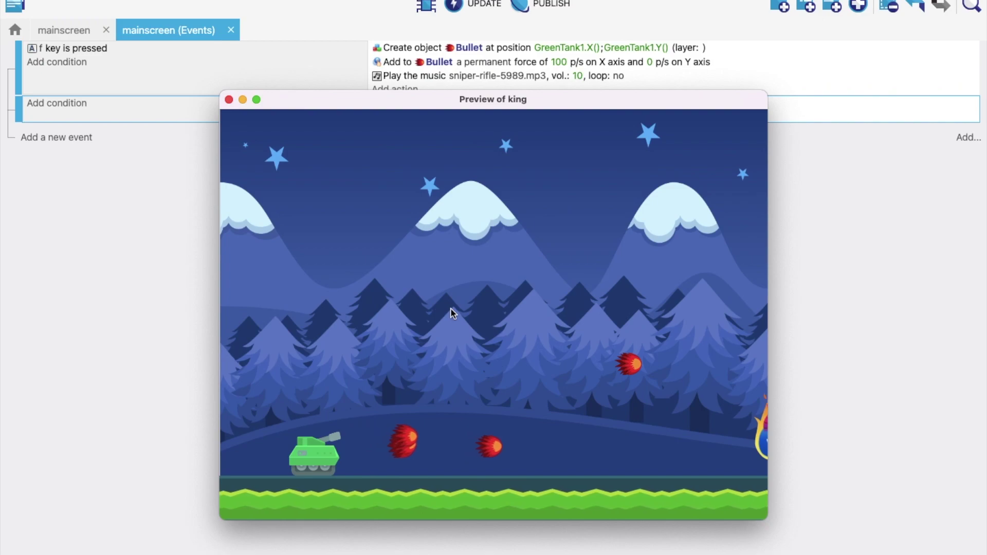
click(230, 100)
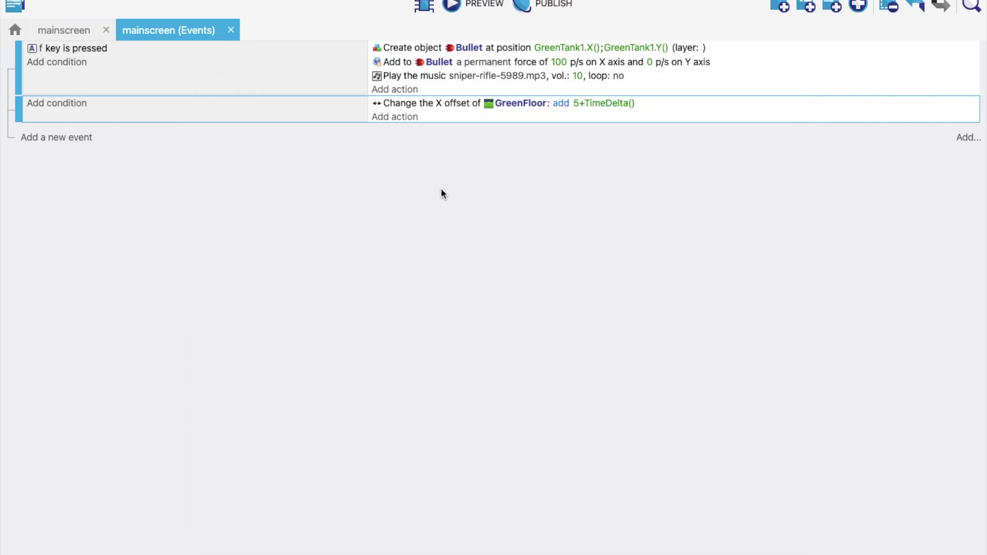
Step: Move the monster closer to the tank, at about X 408, Y 451, and shrink it to about 58 by 76
click(63, 32)
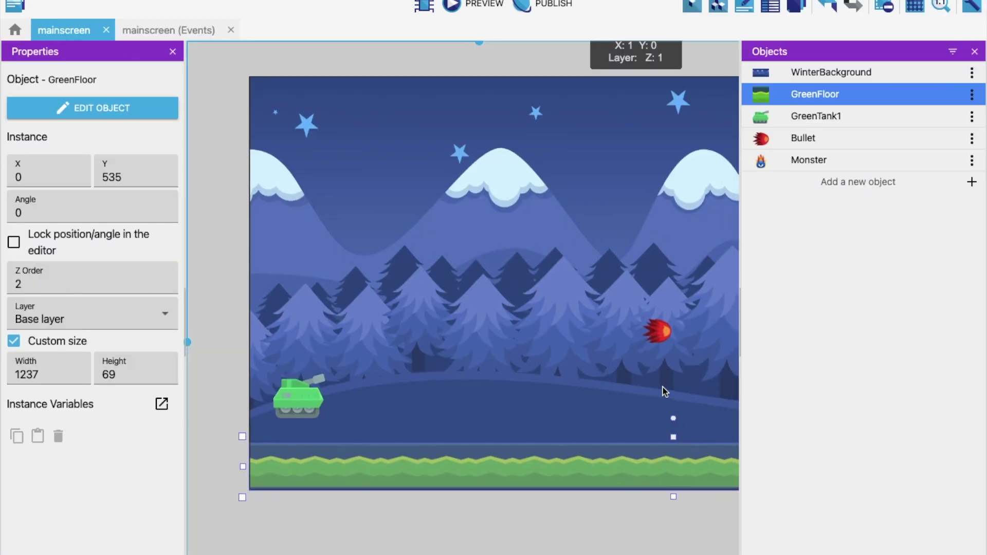
scroll(664, 391, right, 2)
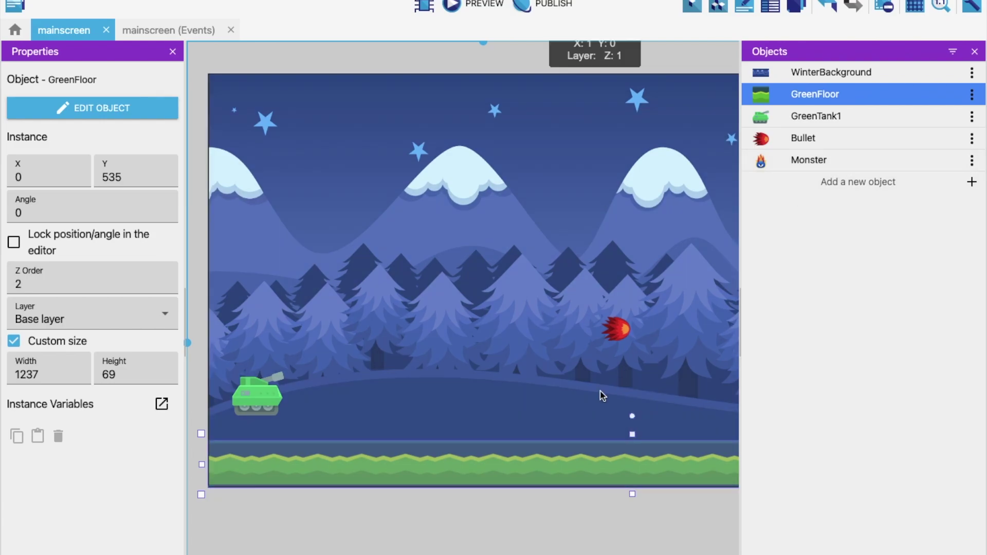
scroll(603, 396, right, 6)
drag(603, 407, 366, 402)
scroll(568, 393, left, 5)
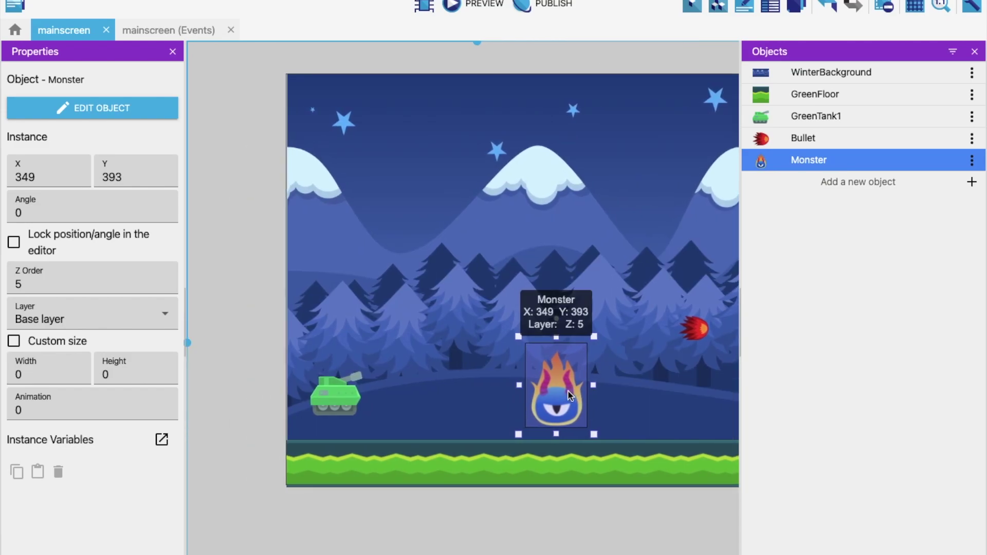
click(396, 59)
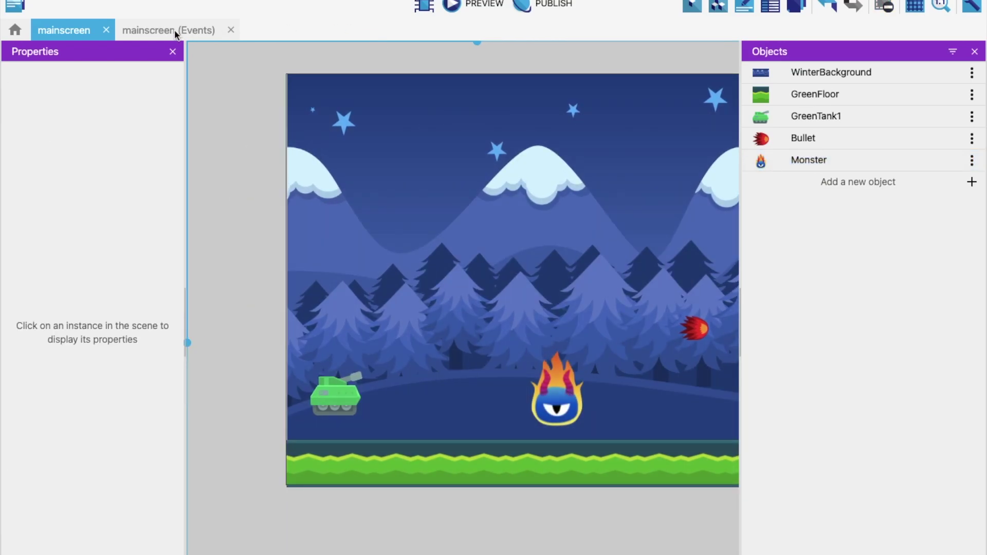
drag(573, 377, 600, 375)
drag(610, 340, 595, 403)
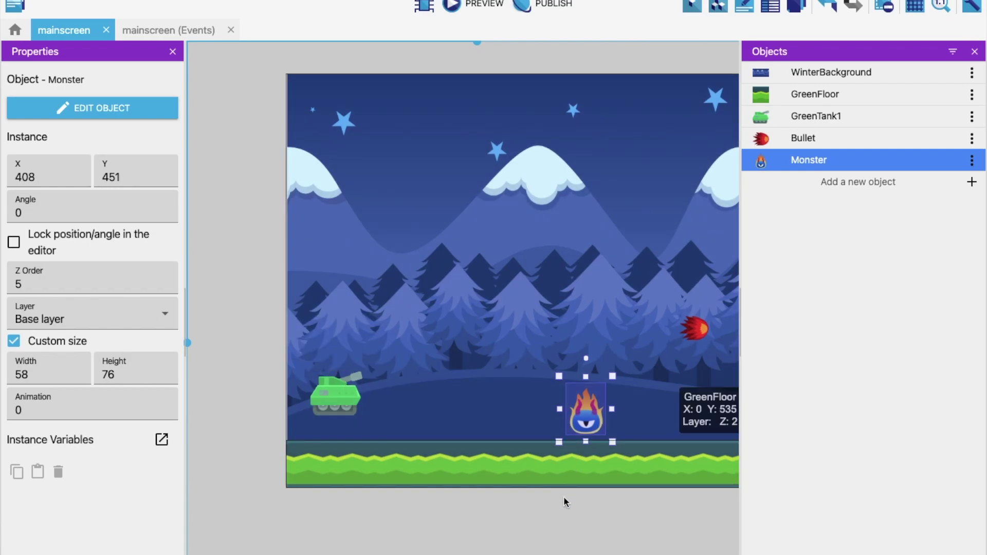
Step: Deselect the monster and start a Collision condition on the GreenFloor offset event in the mainscreen events
click(558, 509)
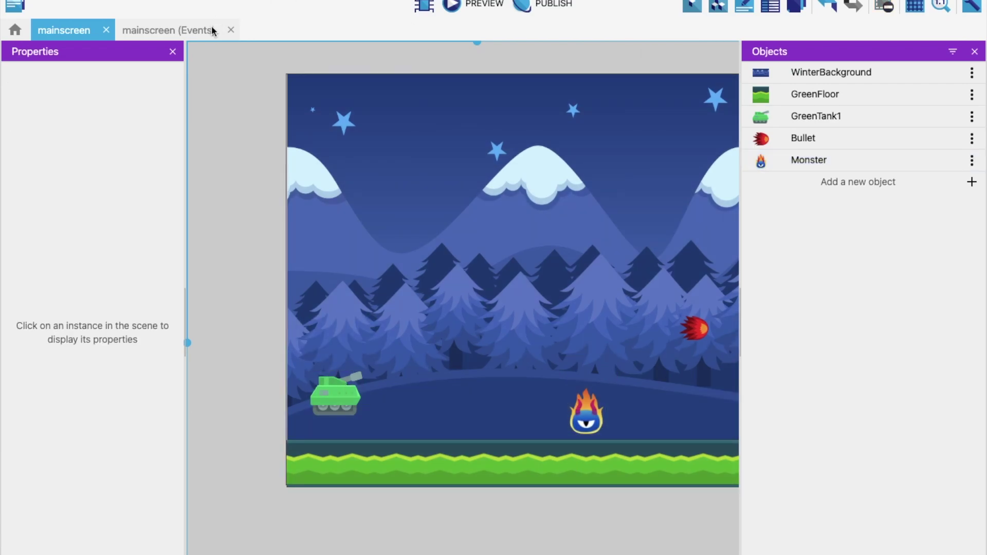
click(213, 31)
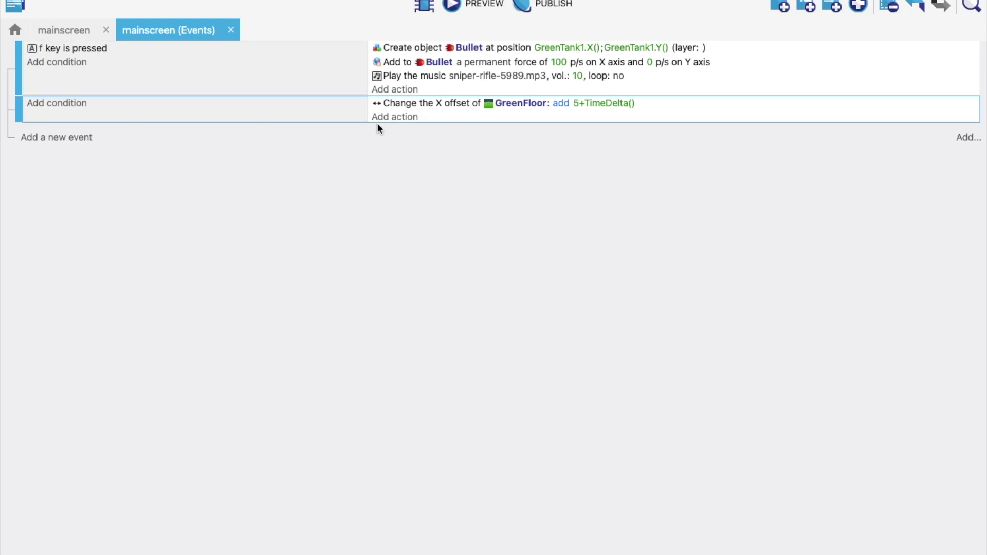
click(77, 104)
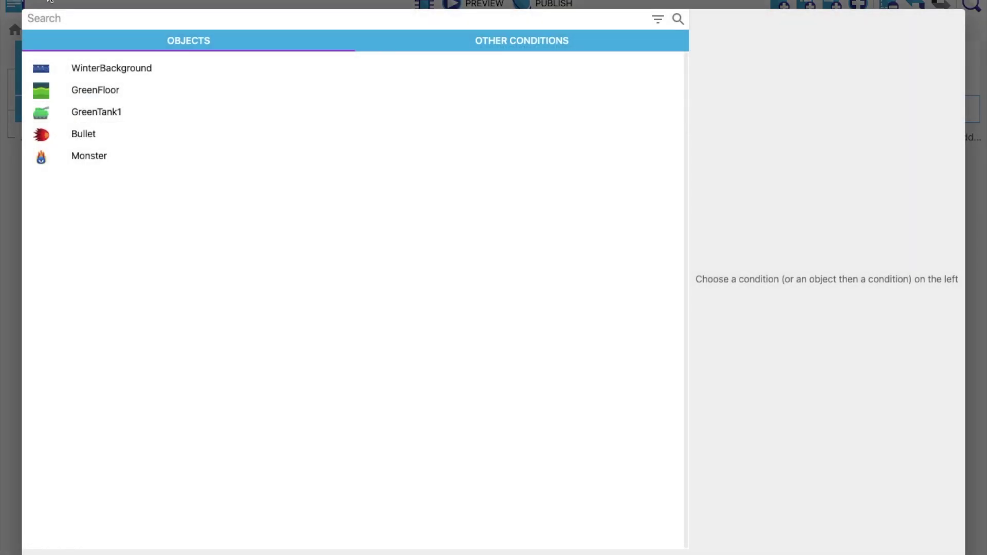
click(68, 131)
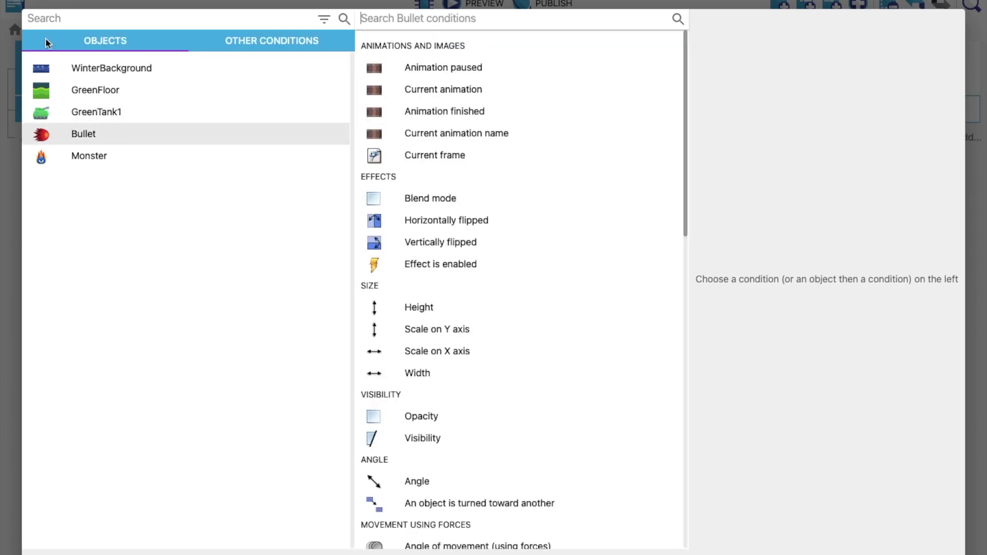
text(co)
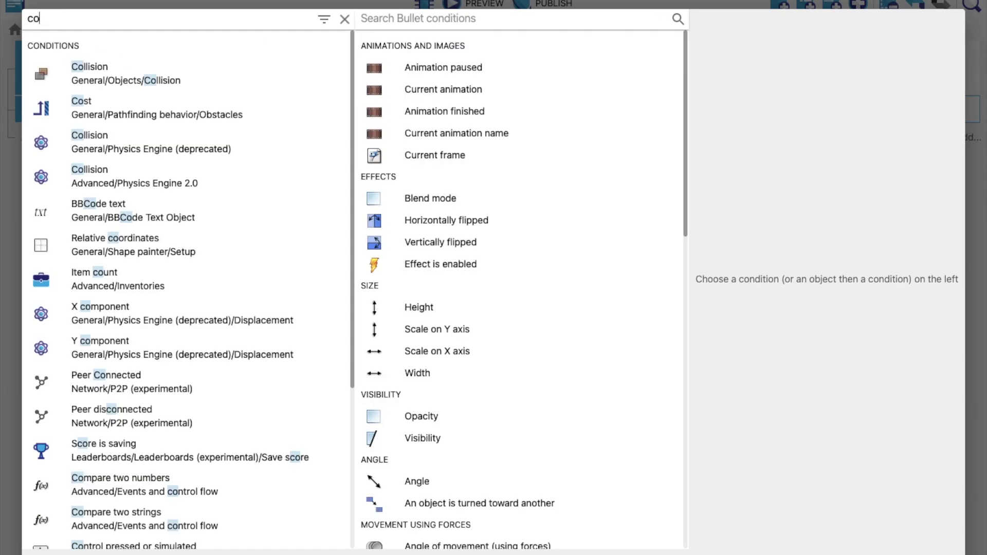
text(l)
click(97, 75)
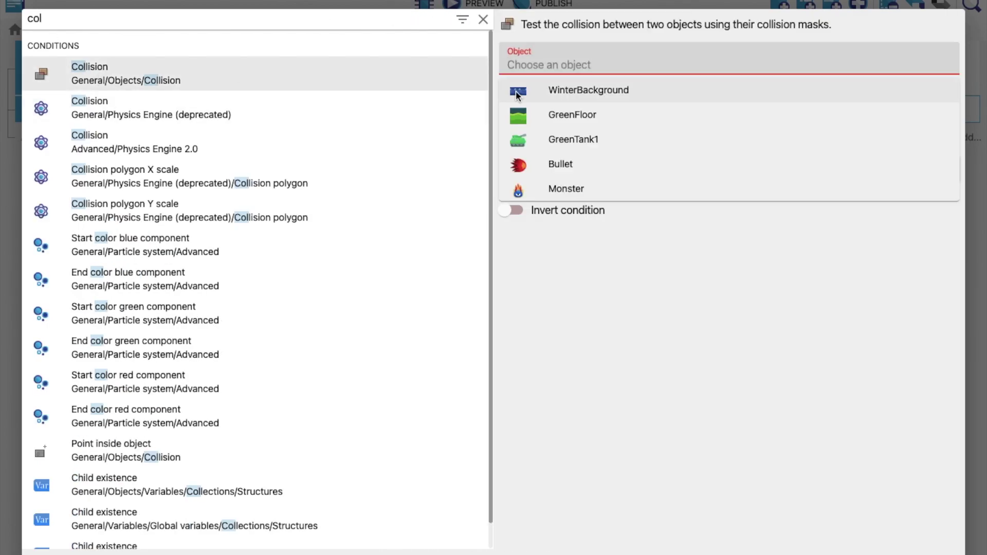
Step: Set the collision condition to Bullet and Monster, confirm it, and move it into its own event below the GreenFloor event
click(561, 166)
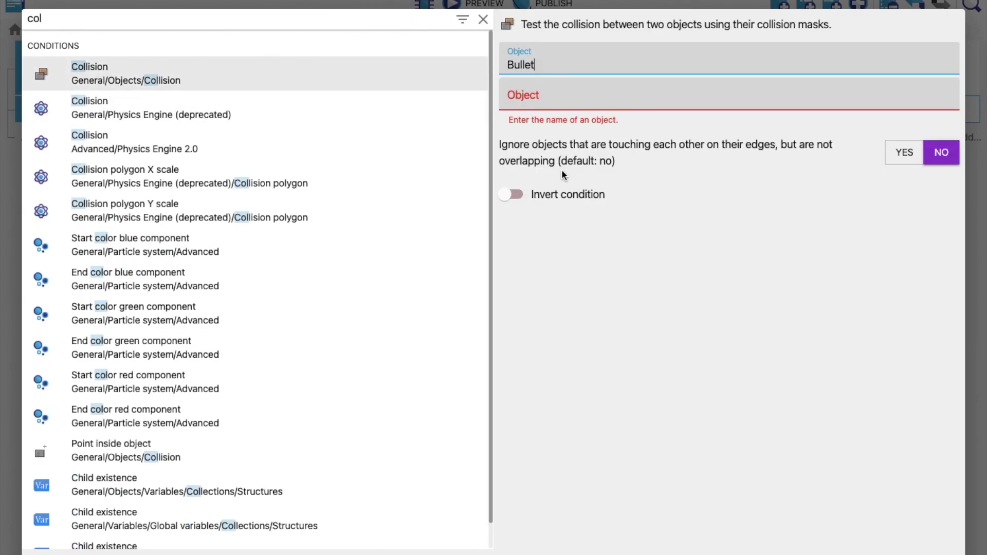
click(517, 101)
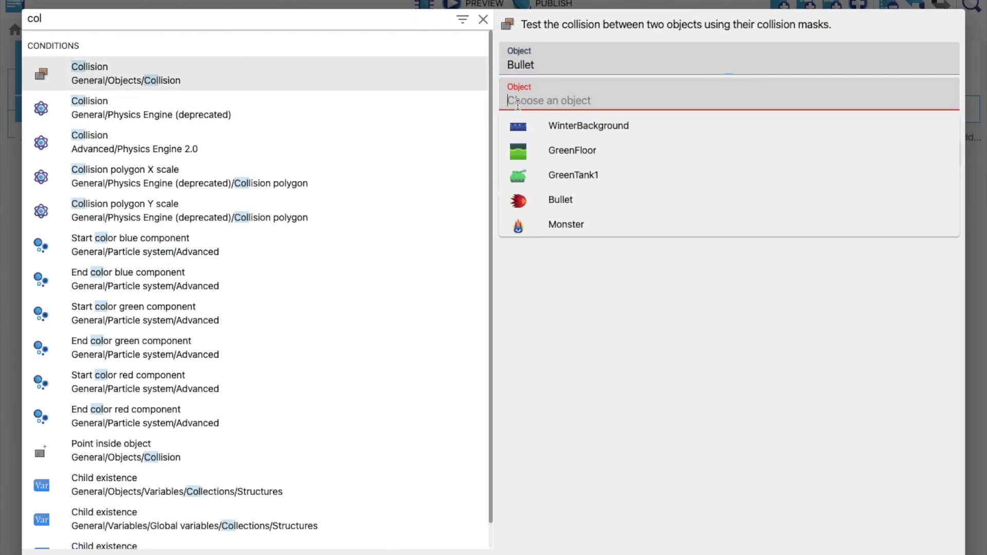
click(584, 223)
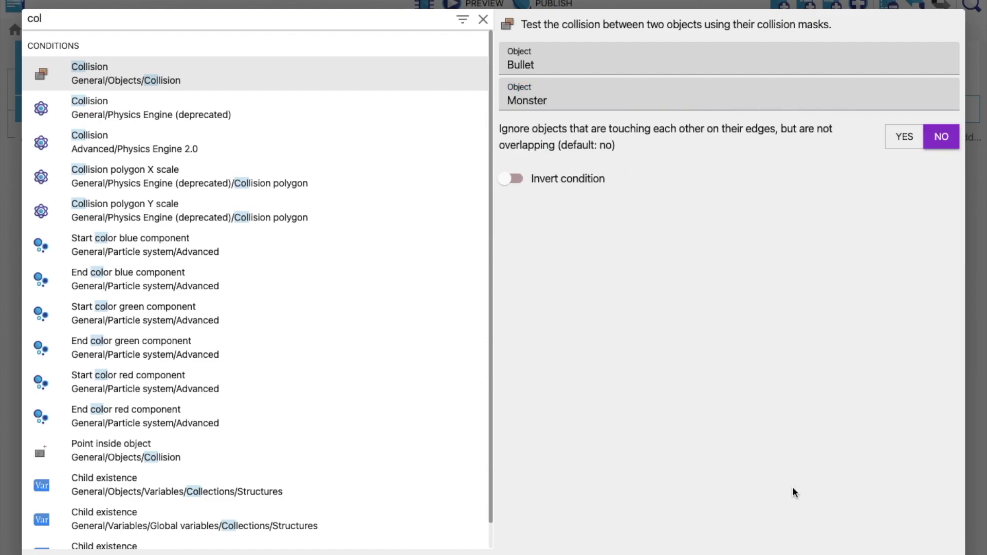
key(Return)
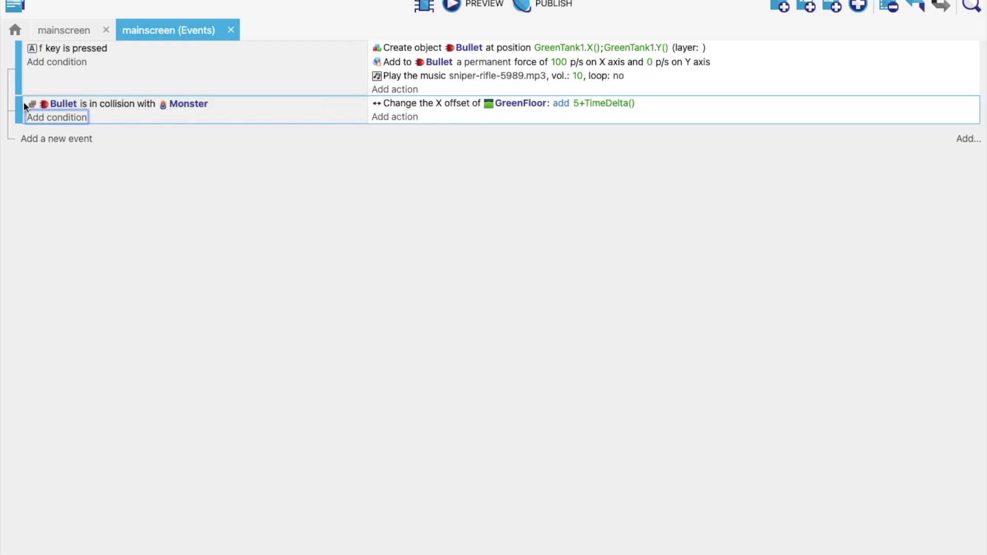
drag(29, 103, 30, 134)
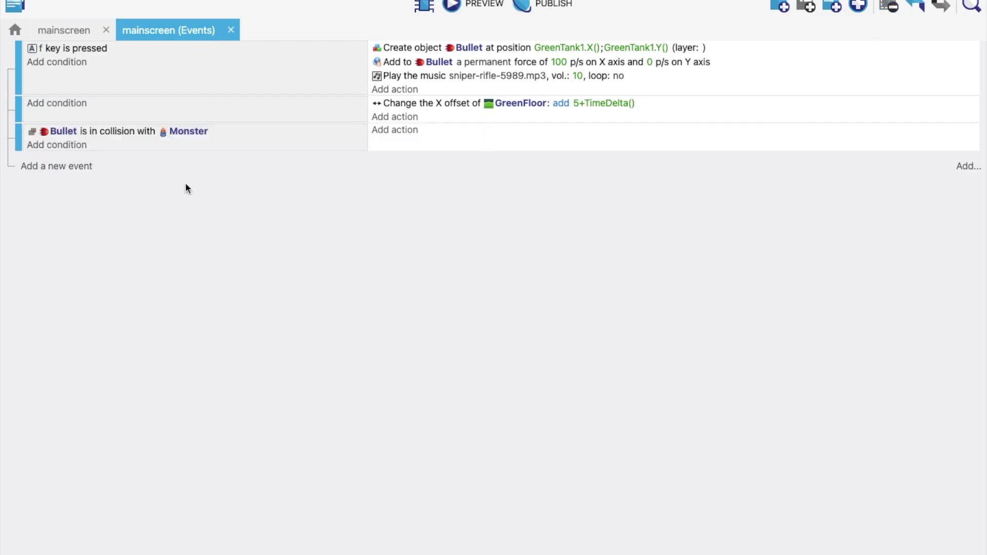
Step: Give the collision event a Delete the object action for Bullet, keeping the event enabled
click(392, 130)
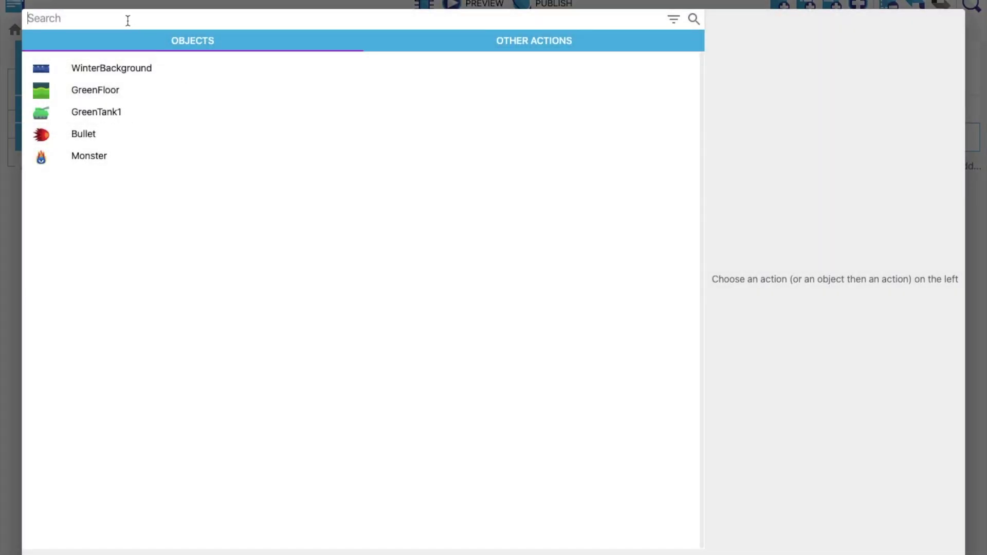
text(d)
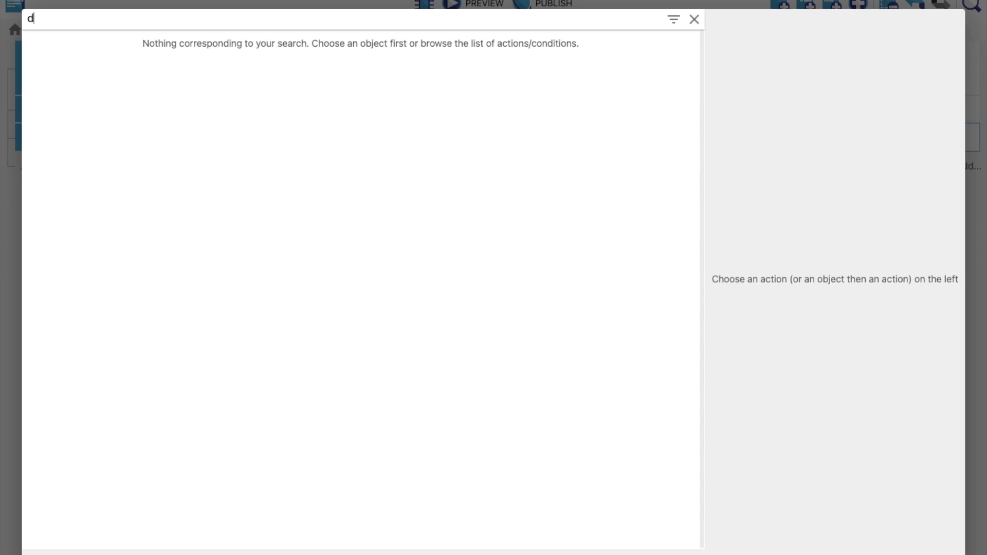
text(ele)
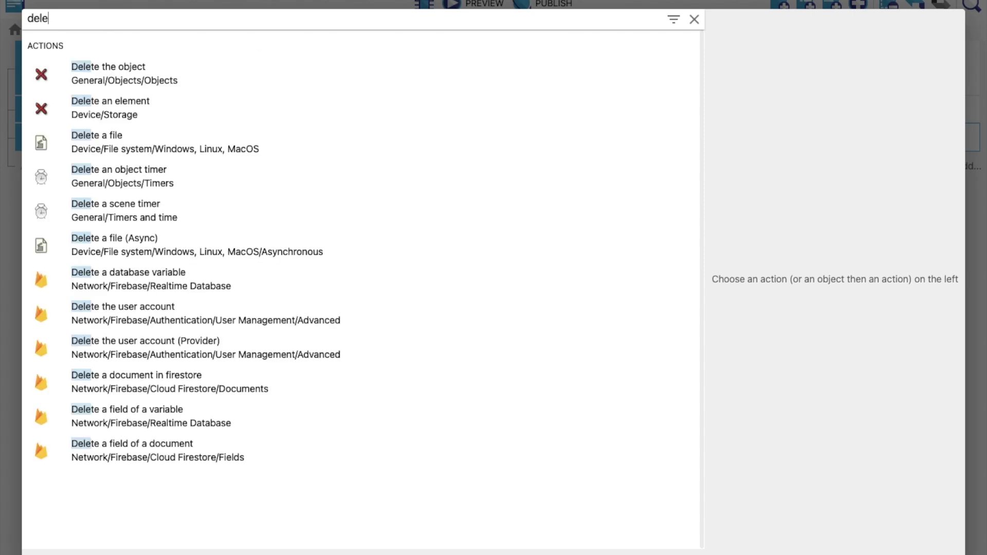
click(143, 73)
click(569, 165)
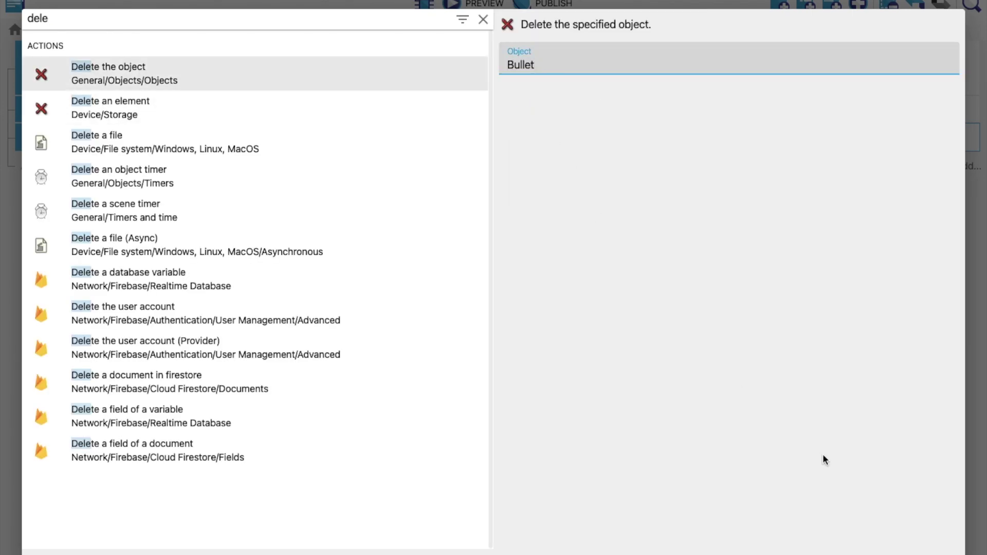
key(Return)
key(d)
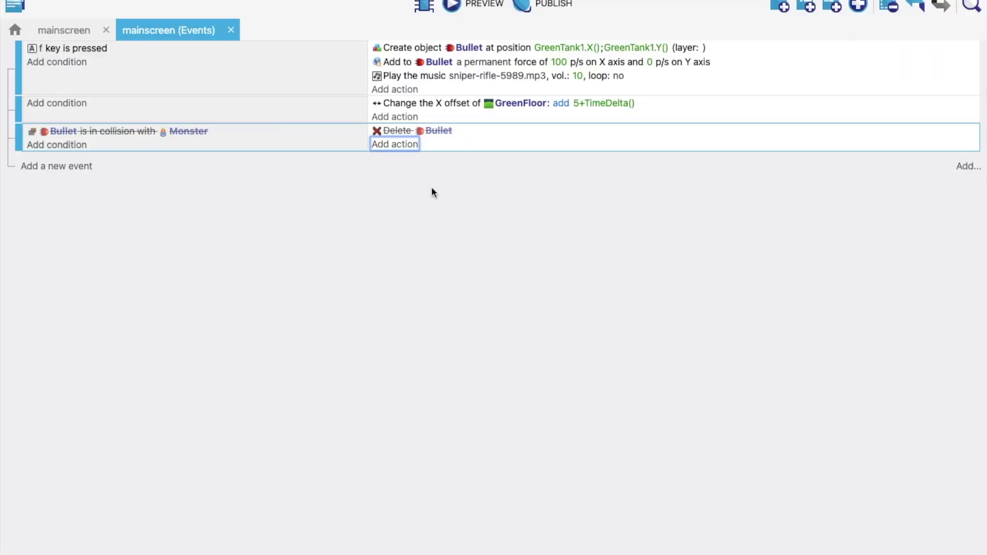
key(ctrl+z)
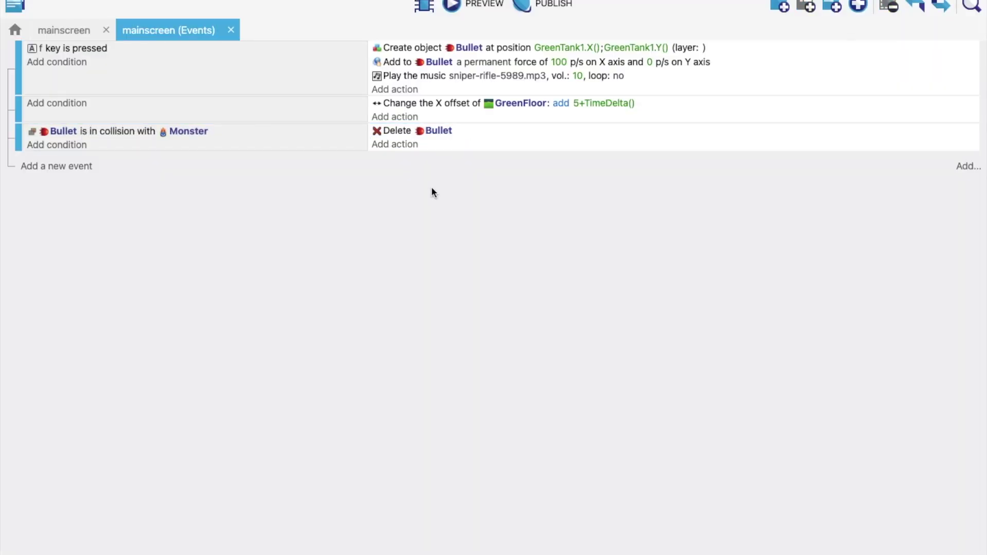
Step: Add a second Delete the object action to the collision event, for Monster
click(396, 148)
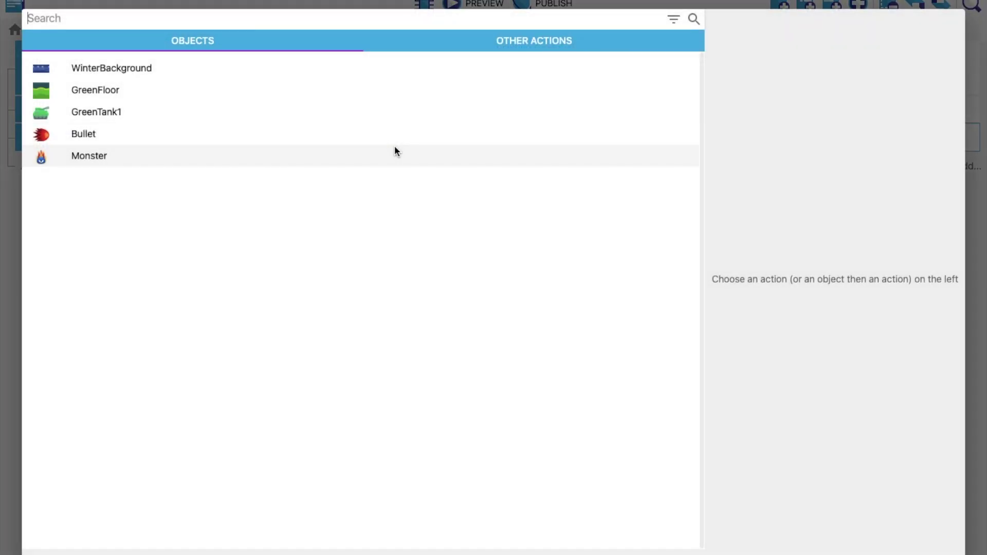
text(die)
key(BackSpace)
key(BackSpace)
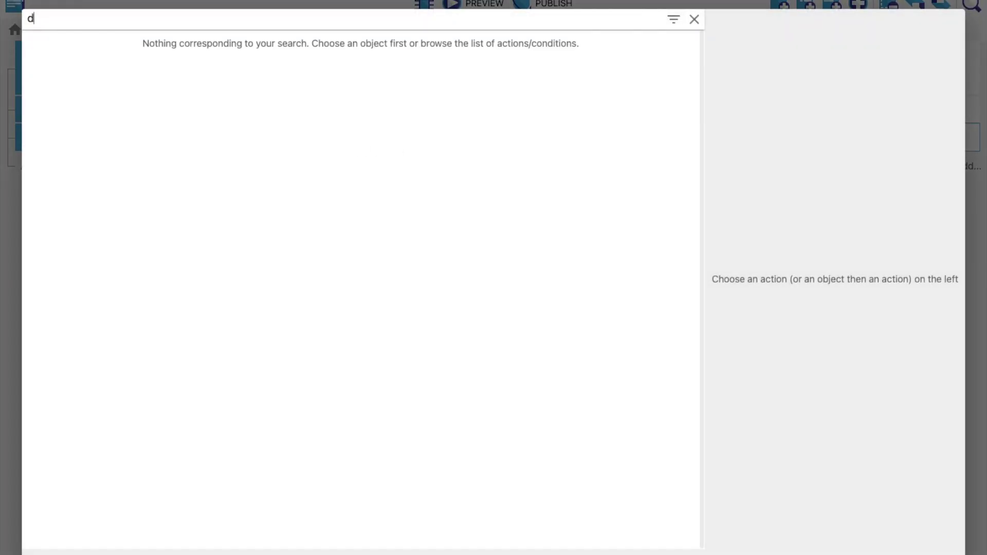
text(ele)
click(75, 69)
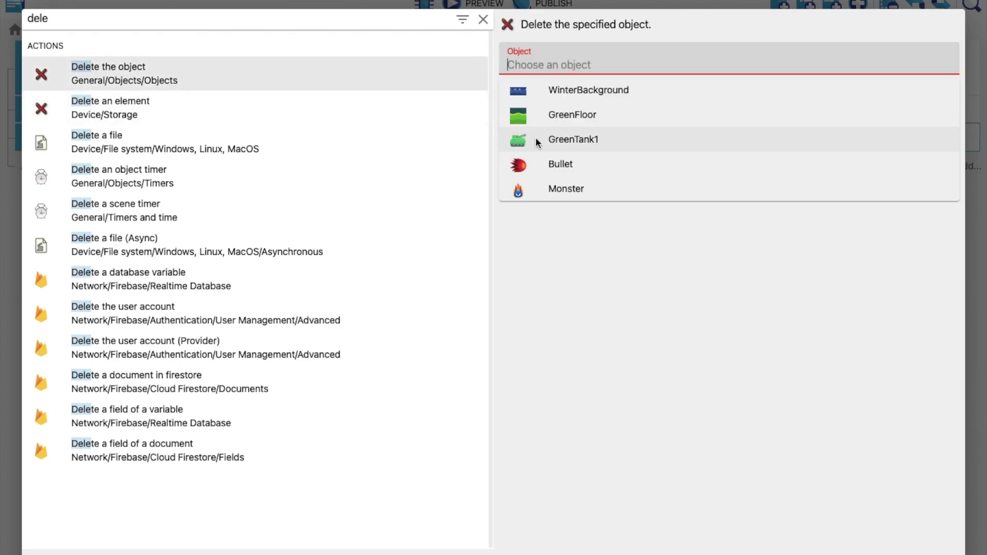
click(563, 183)
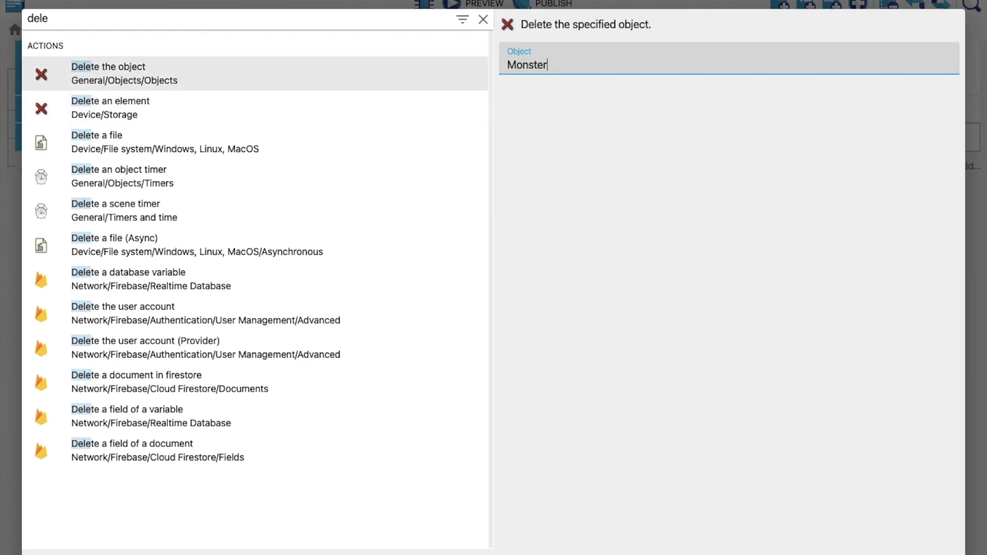
key(Return)
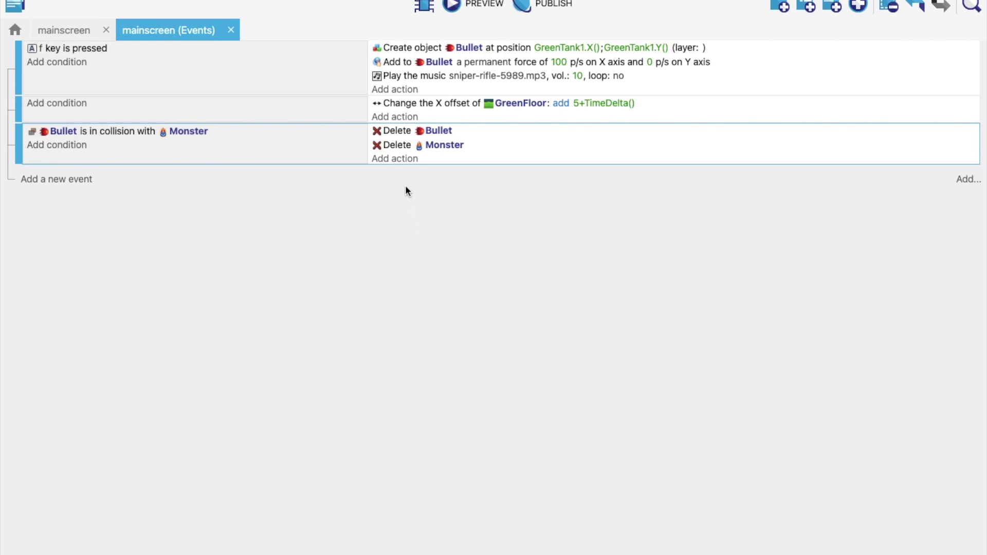
Step: Add a Create an object action for Monster to the collision event, with X position 700 and Y position 463
click(391, 161)
text(c)
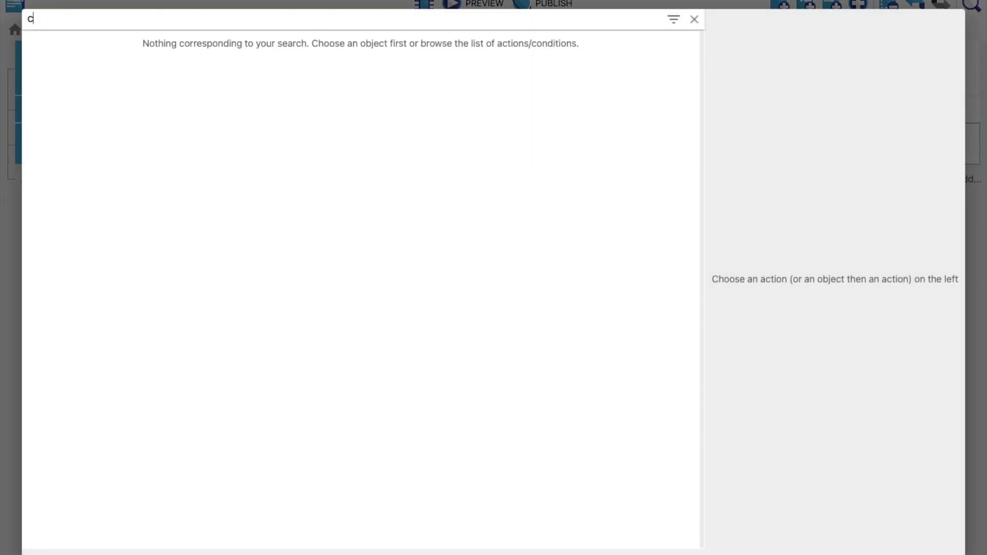
text(reate)
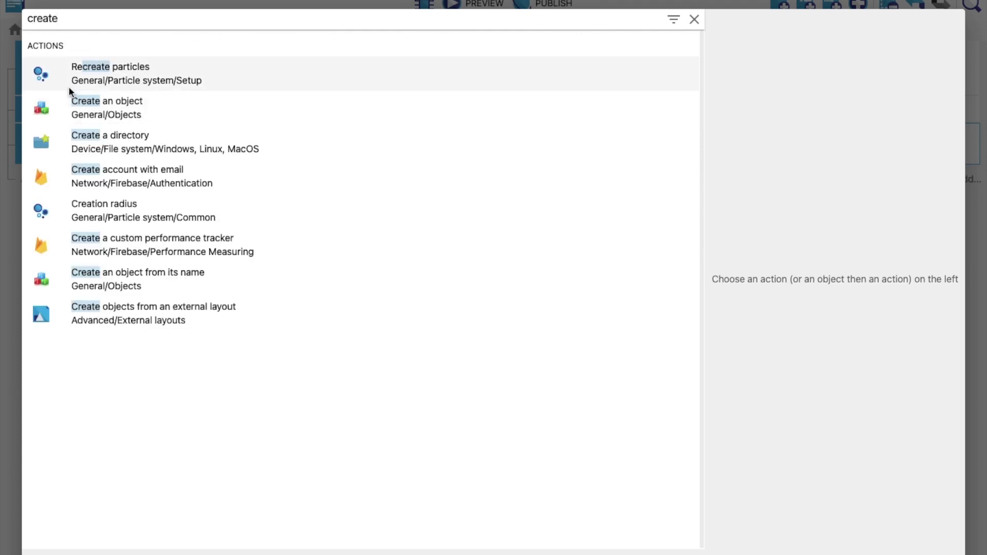
click(131, 103)
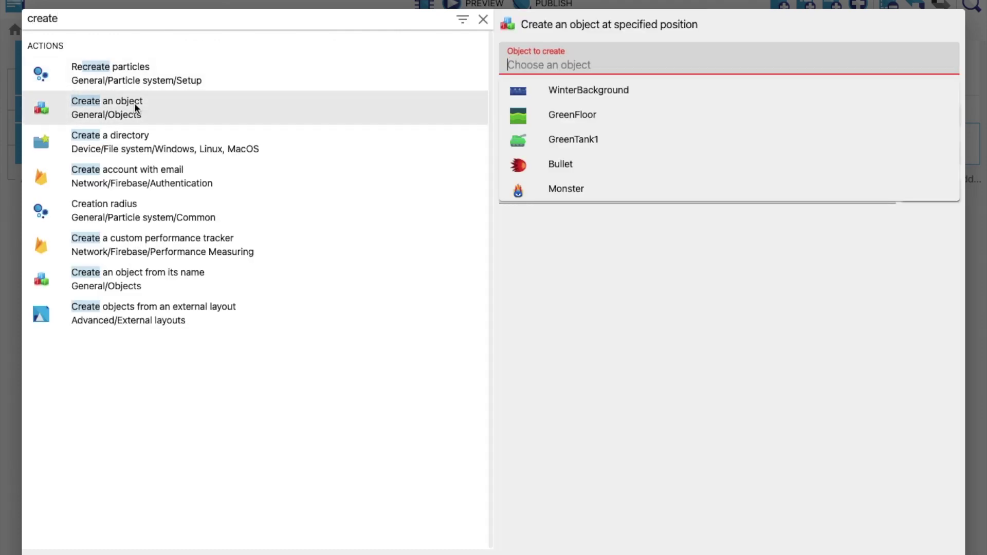
click(590, 189)
click(545, 109)
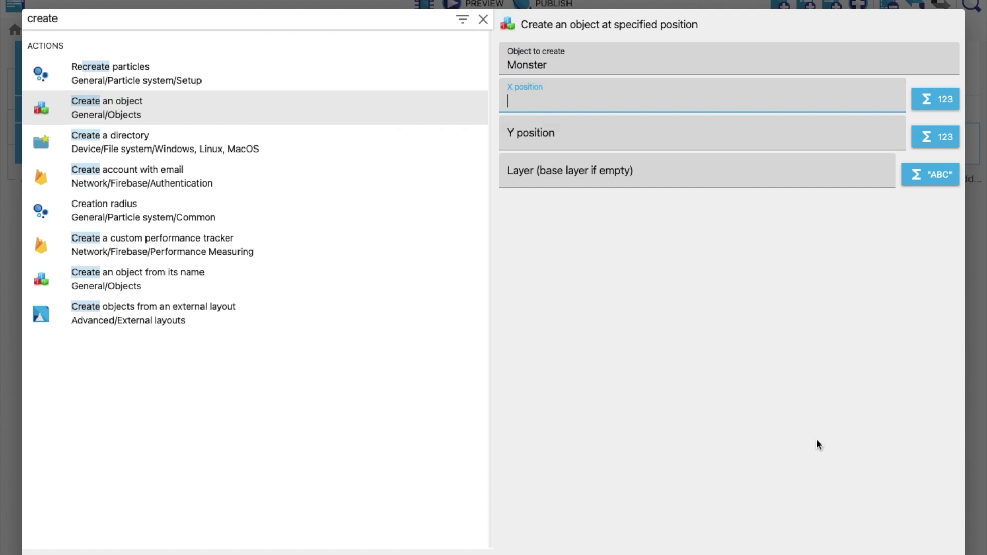
text(700)
click(578, 135)
text(4)
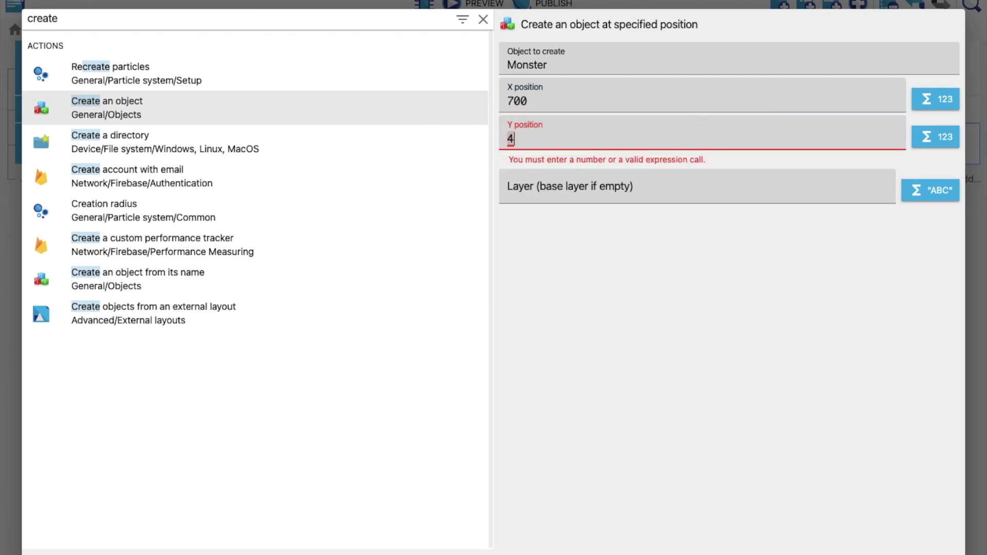
text(63)
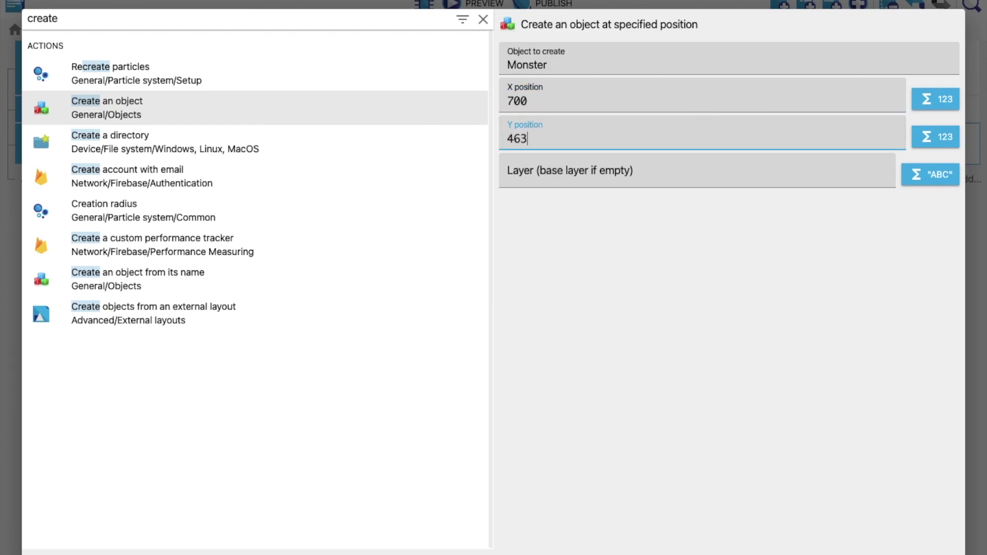
Step: Extend the new Monster's X position to 700+Random(500) and confirm the create action
click(560, 101)
text(+)
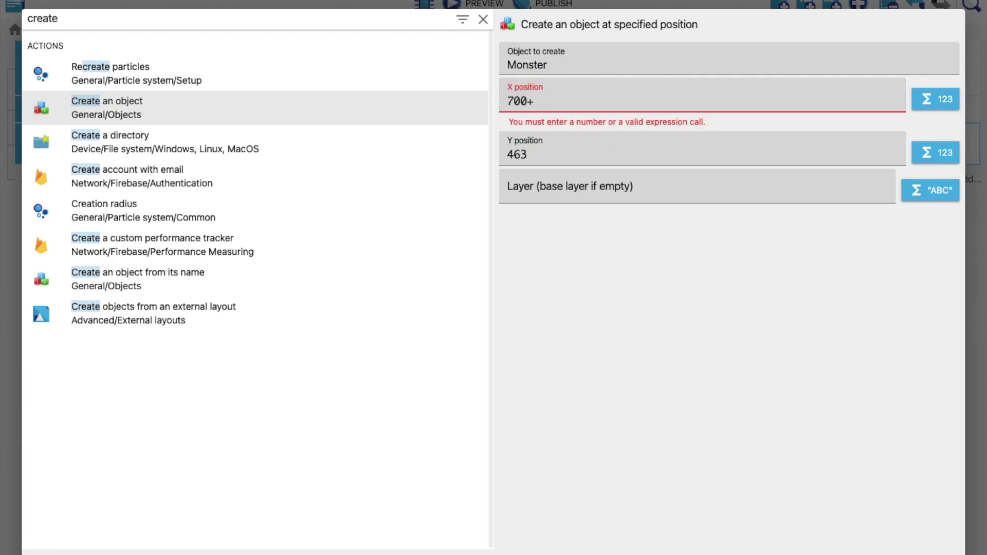
text(random)
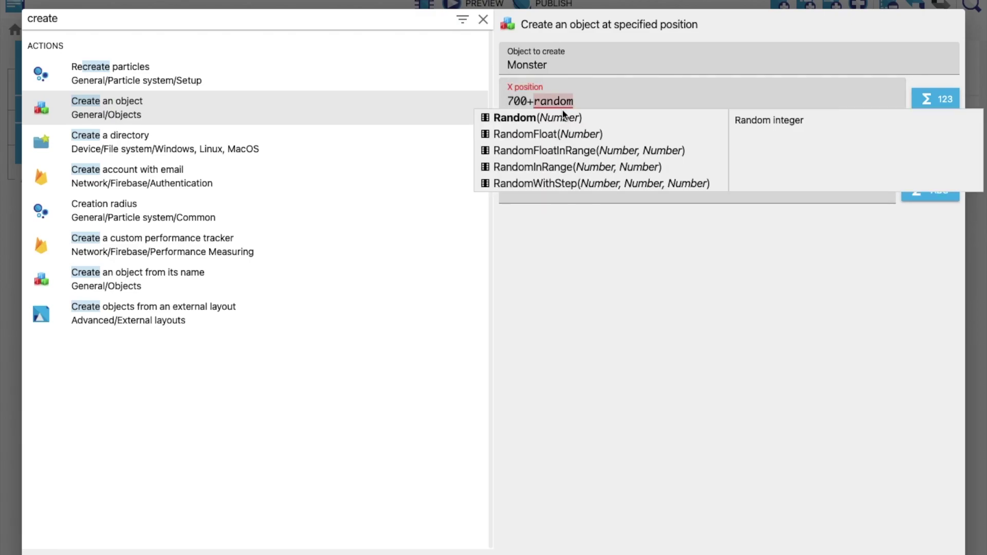
click(562, 118)
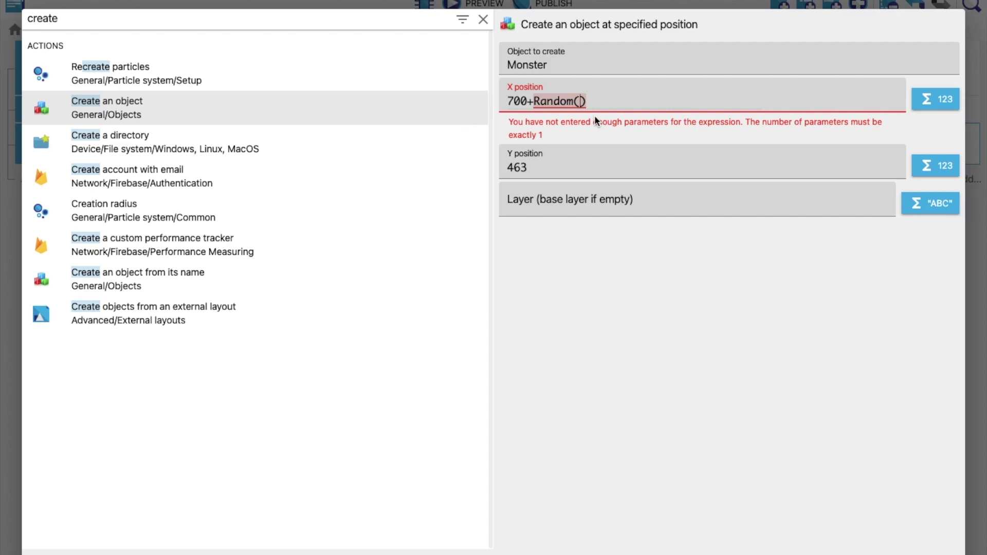
text(500)
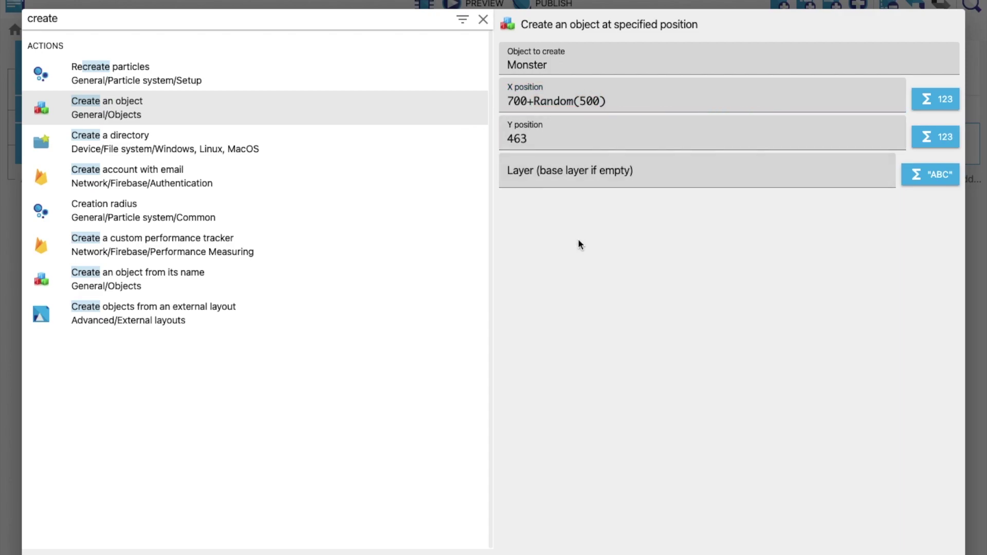
key(Return)
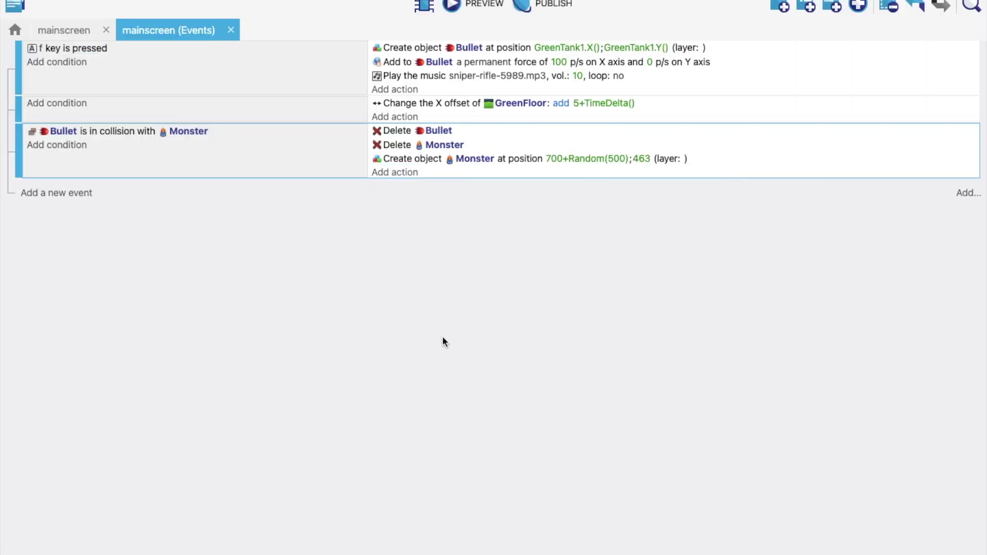
Step: Preview the game, fire a bullet at the monster, and close the preview
click(456, 7)
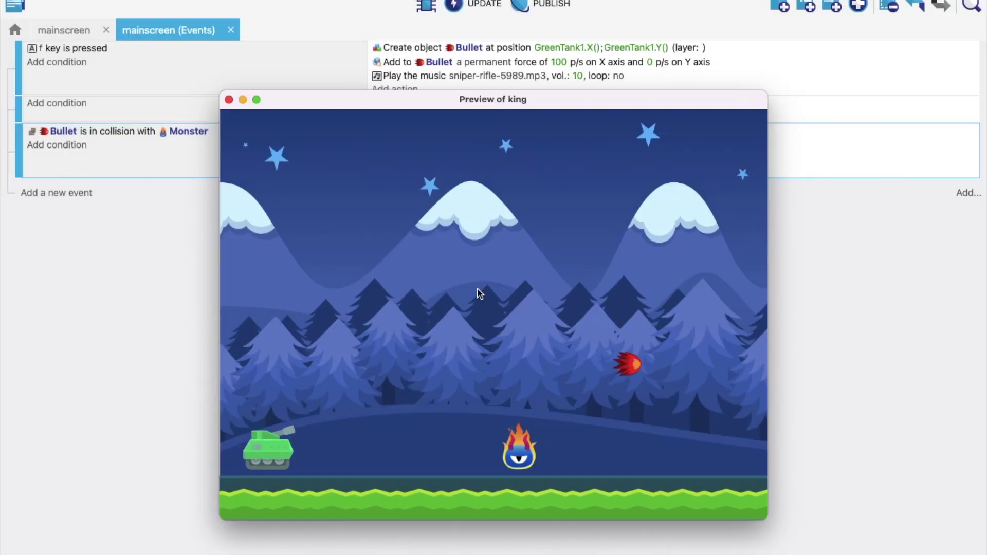
key(f)
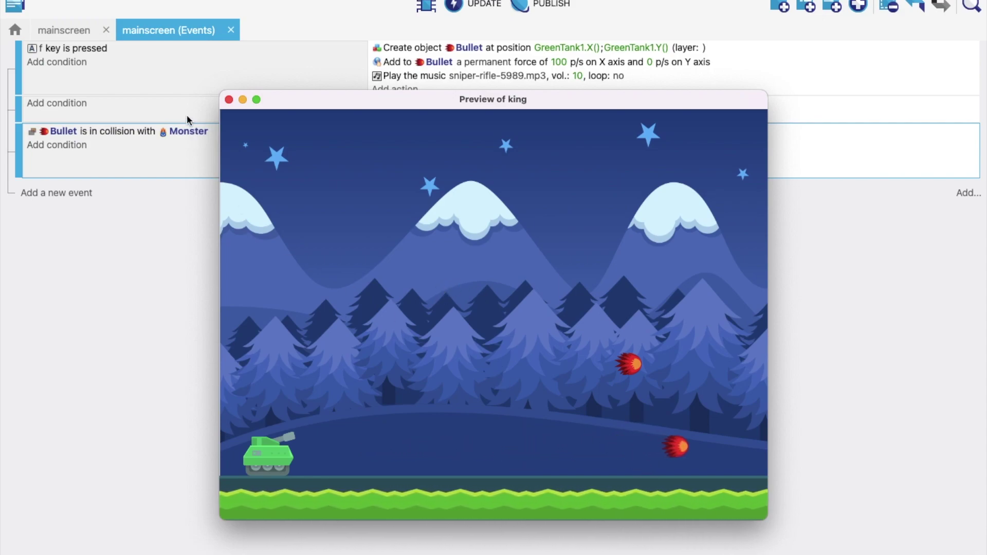
click(229, 99)
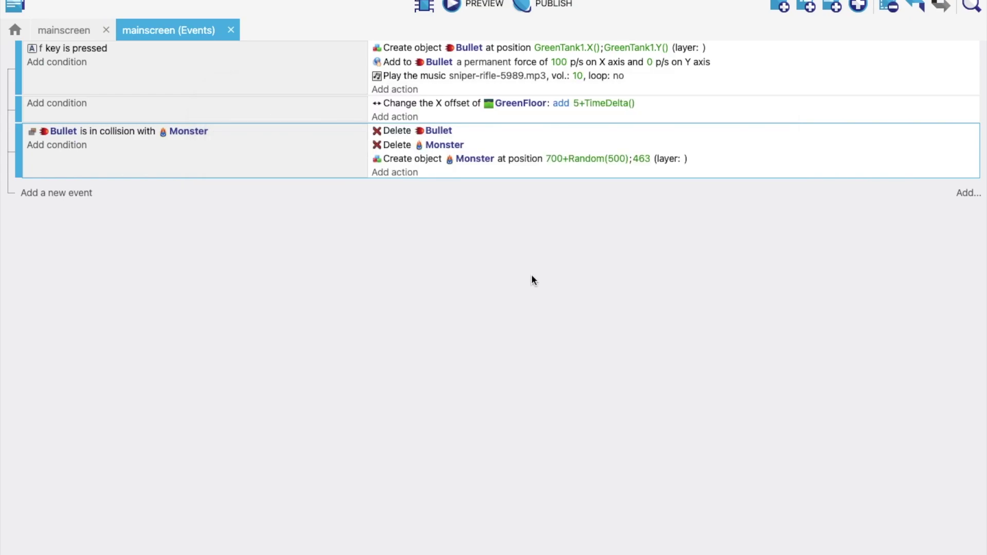
Step: Set the Bullet's permanent force on the X axis to 500 in the f key event
click(561, 61)
text(500)
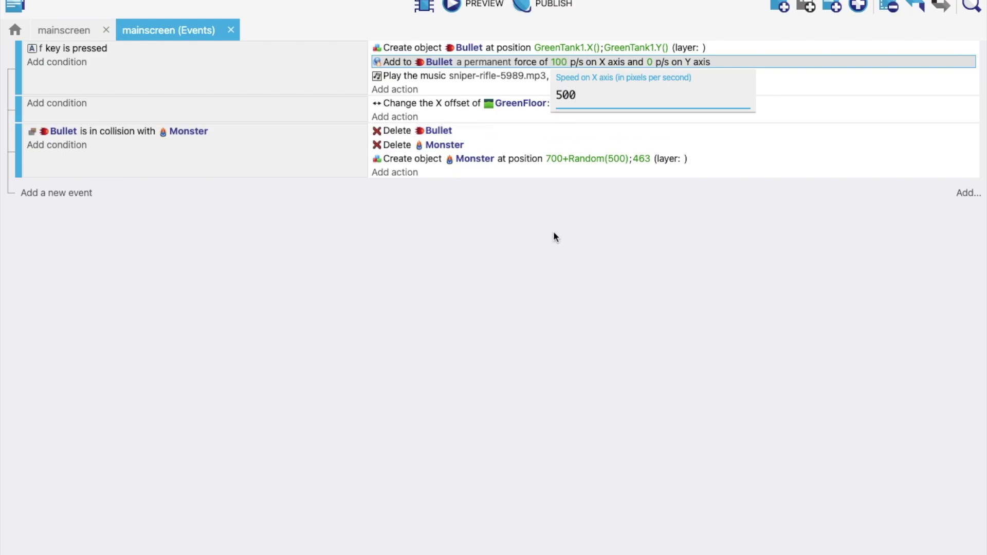
click(553, 230)
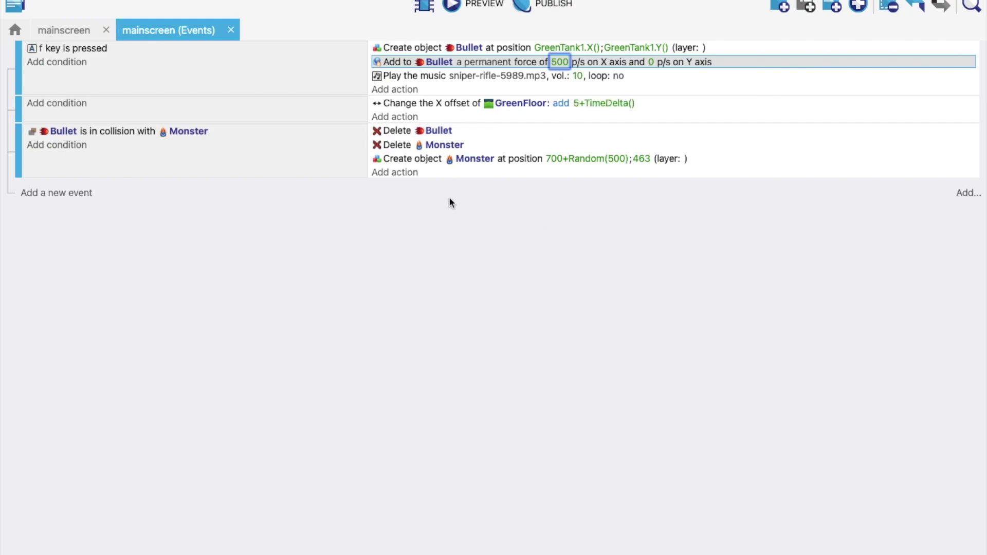
Step: Add a collision event action that moves Monster toward GreenTank1 with a permanent force at speed 100
click(412, 178)
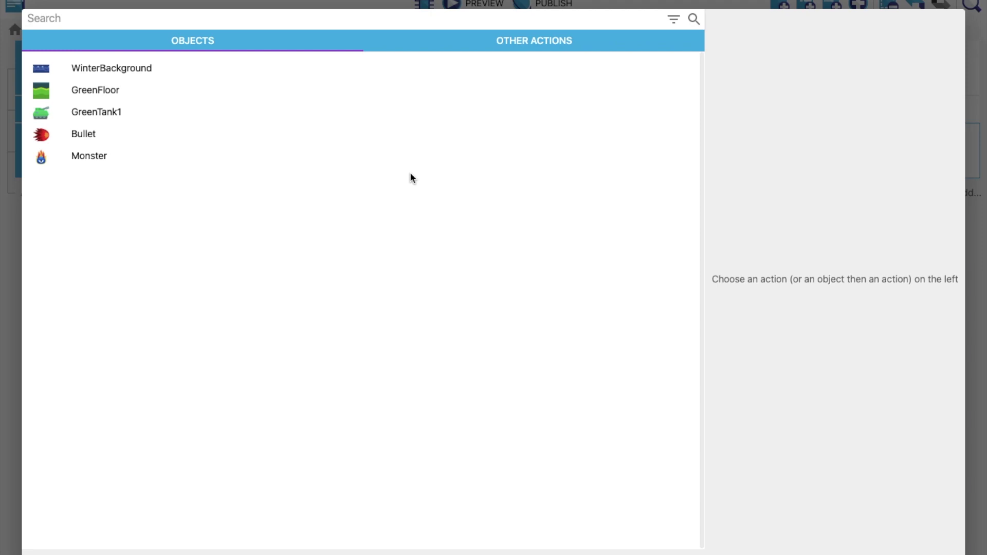
click(101, 158)
text(for)
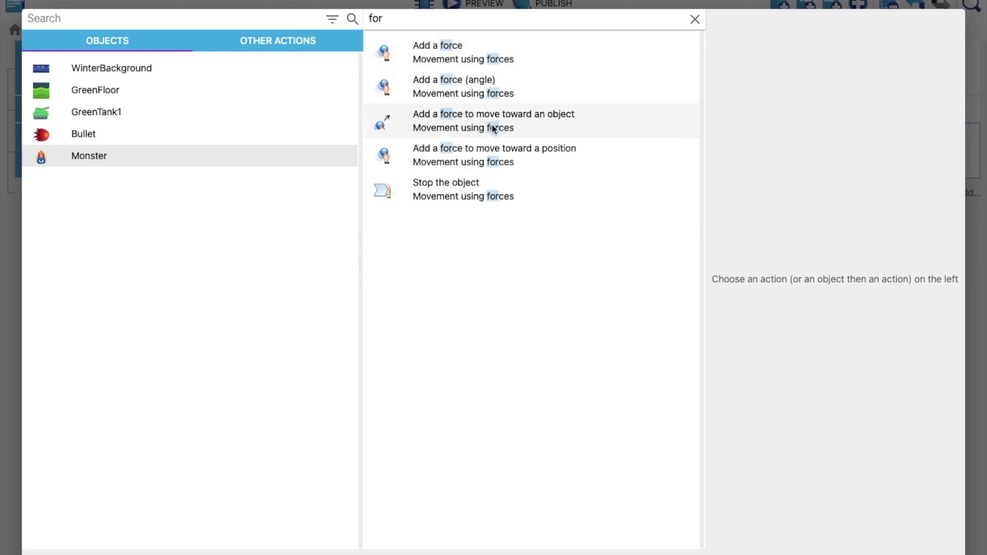
click(533, 121)
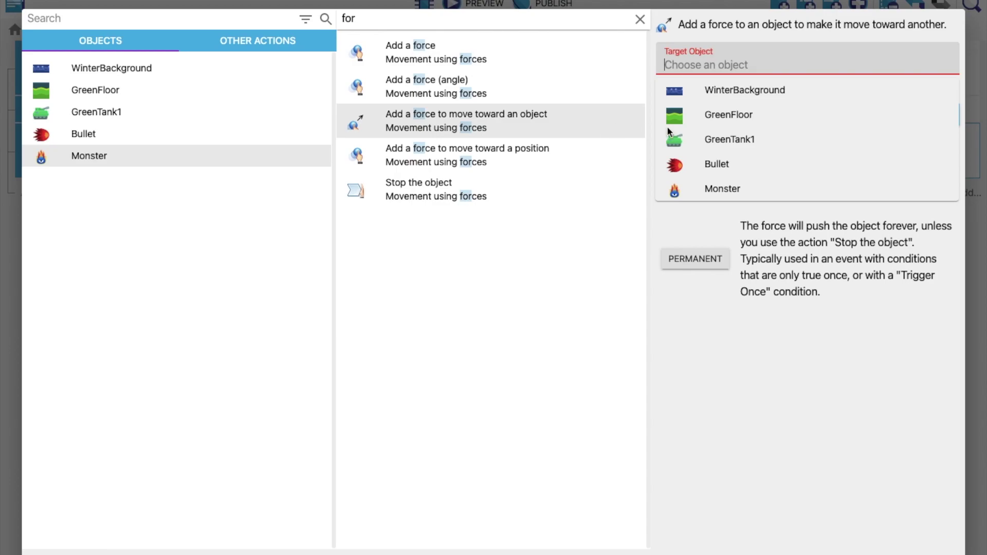
click(714, 143)
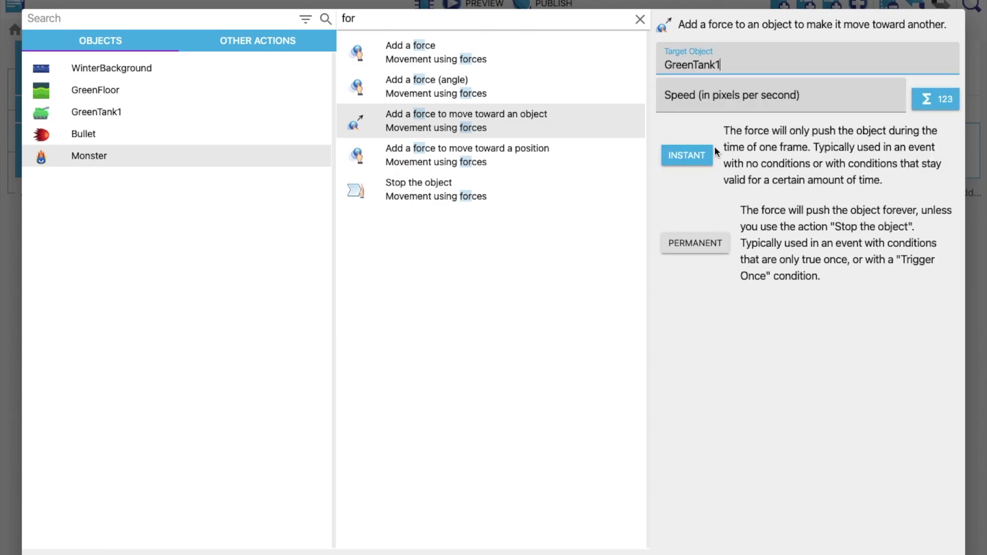
click(720, 241)
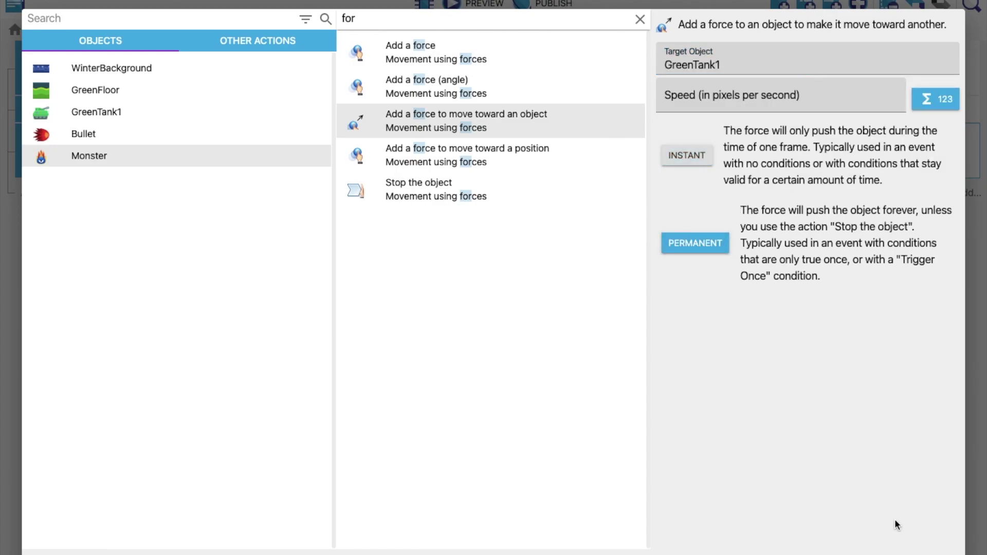
click(712, 109)
text(100)
key(Return)
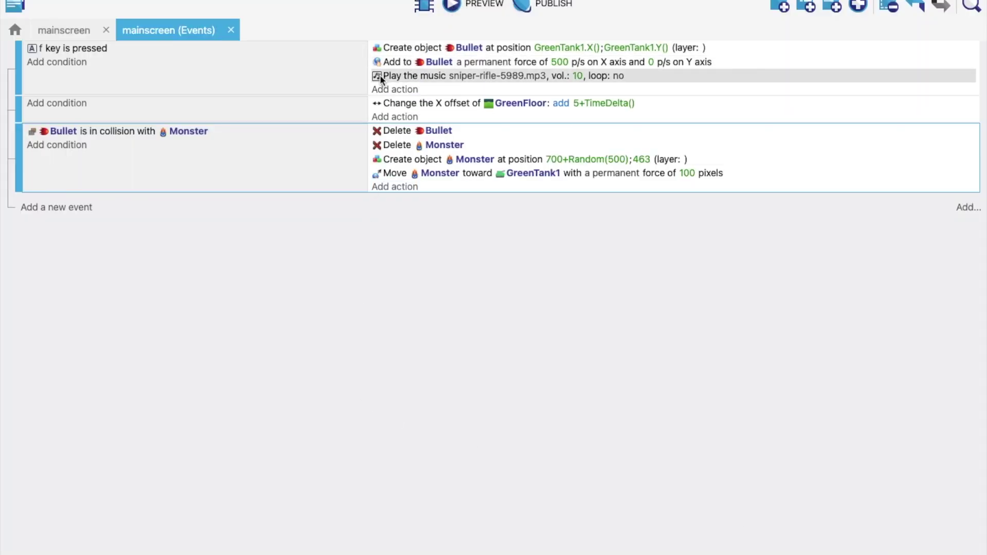
Step: Duplicate the Monster move action into a new event without conditions, and preview the game briefly
click(387, 174)
key(ctrl+v)
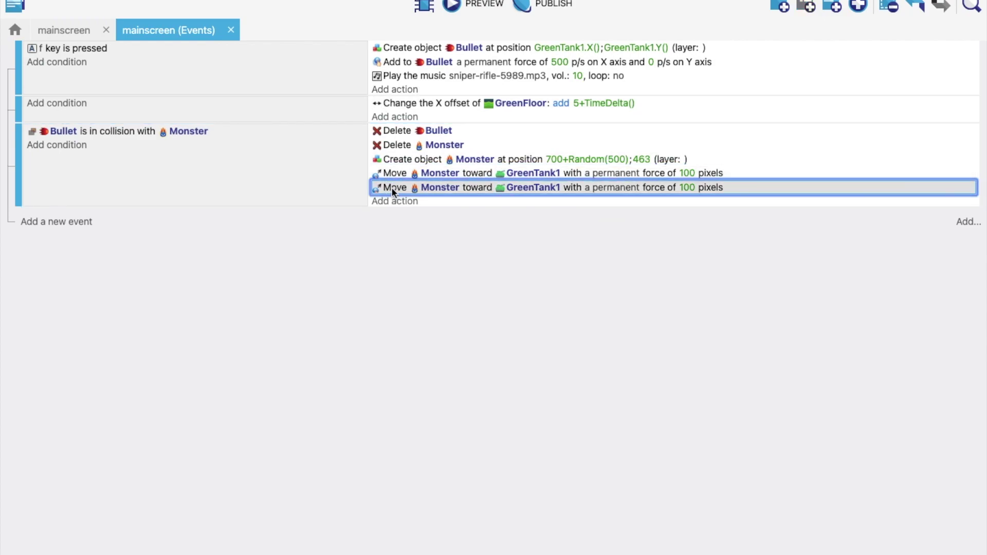
drag(392, 190, 40, 222)
click(39, 222)
drag(382, 186, 381, 212)
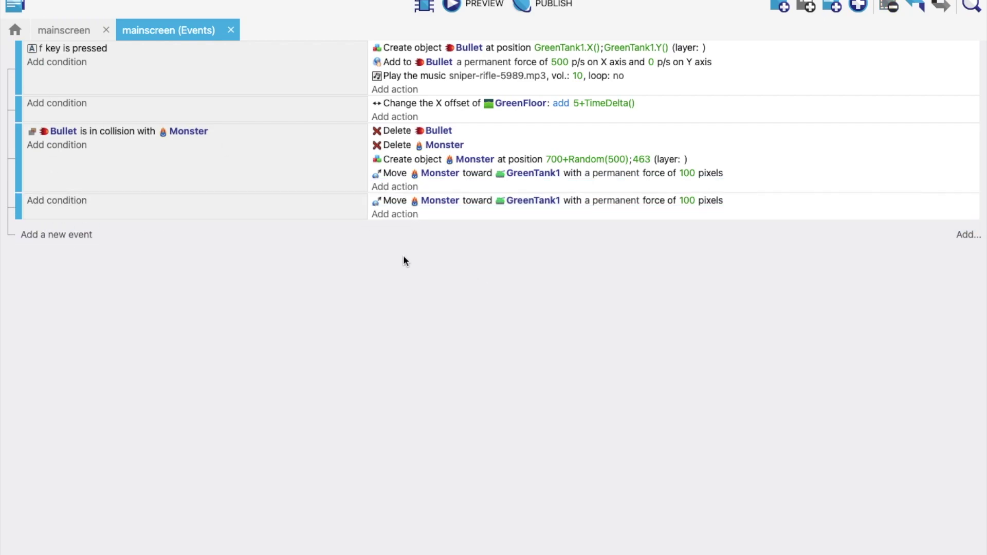
click(453, 6)
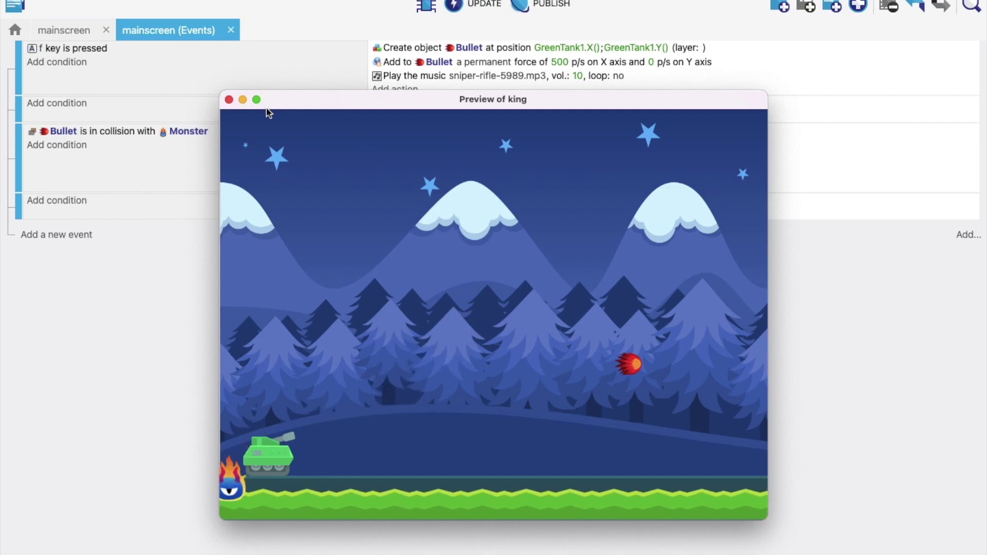
click(229, 100)
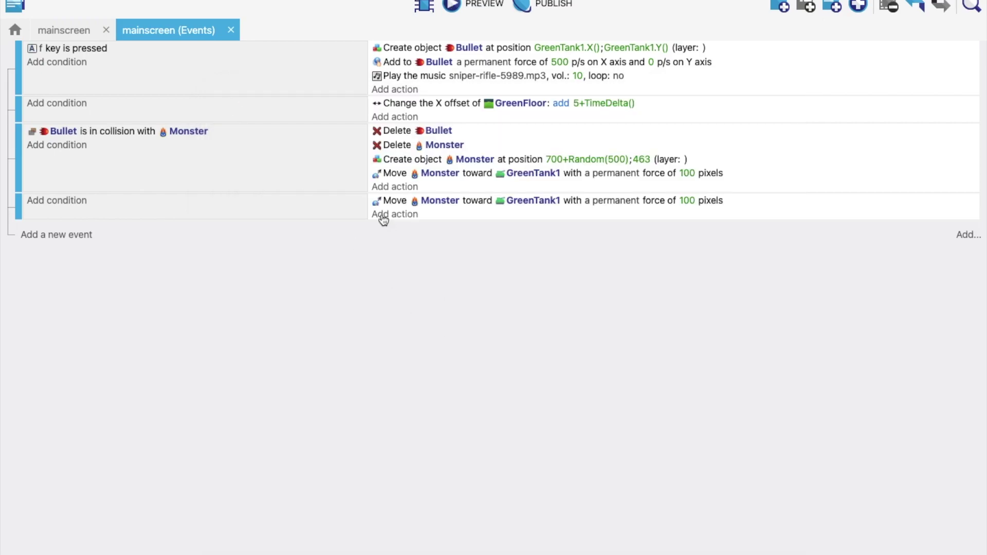
Step: Delete the copied move action from the last event and set the collision event's Monster force to 50
click(374, 196)
key(Delete)
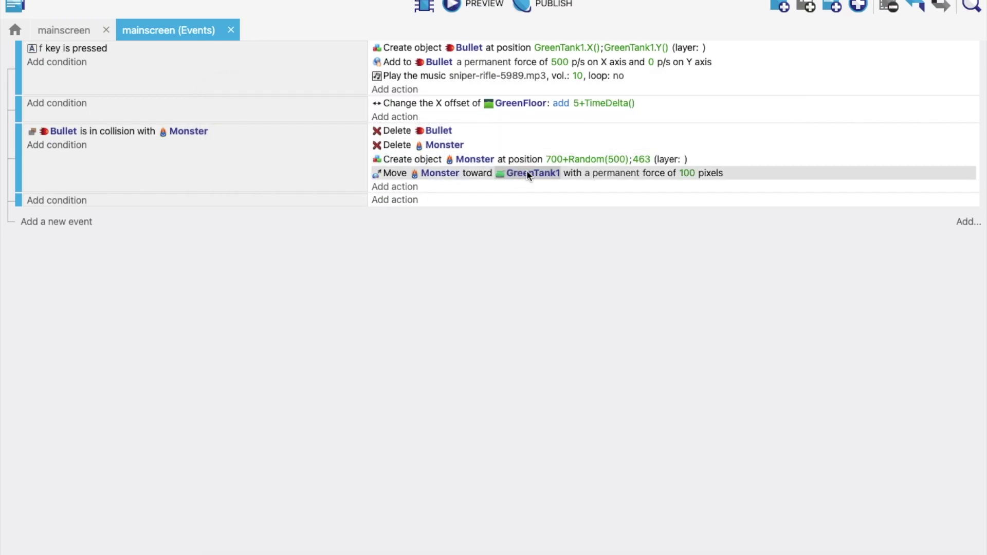
click(688, 173)
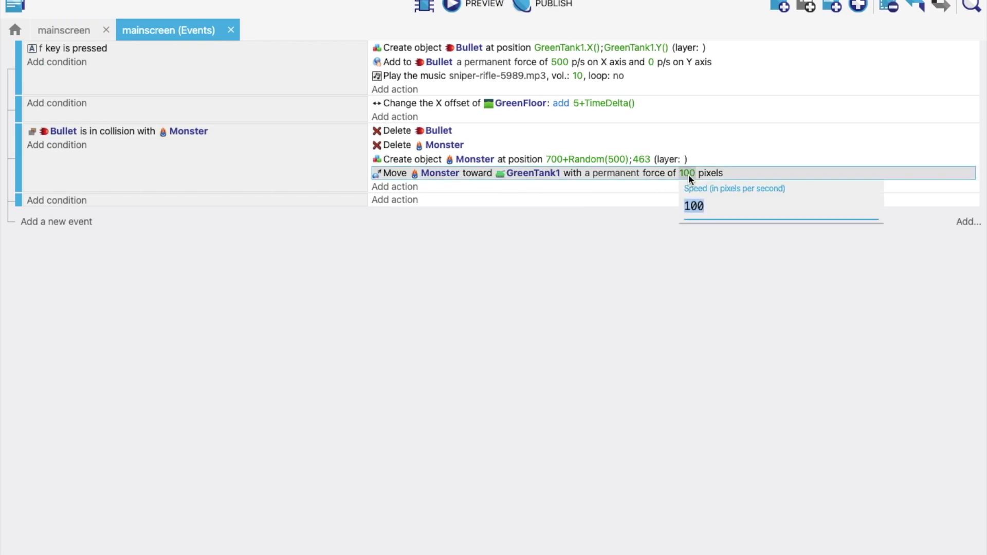
text(50)
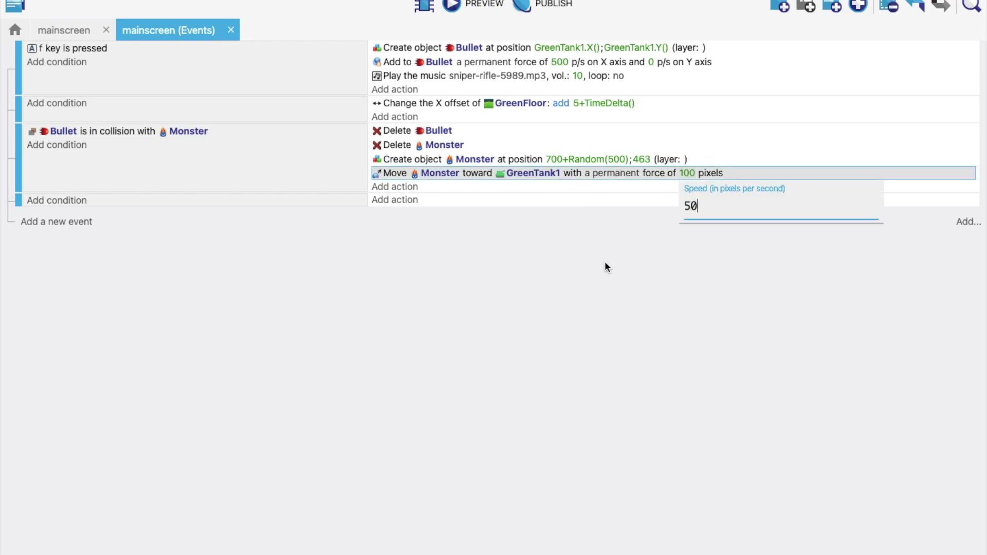
click(605, 261)
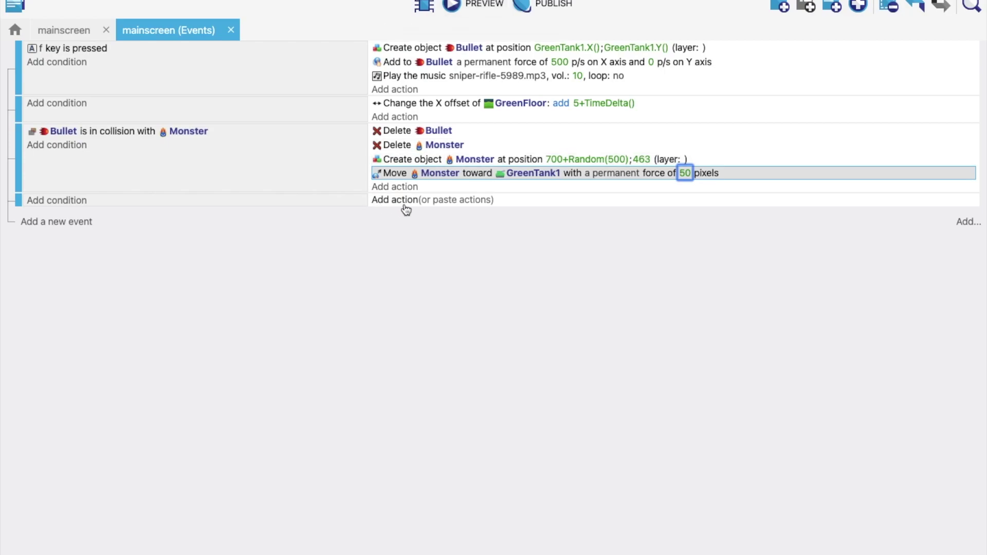
Step: Preview the game, moving the tank back and forth and firing at the monster, and close the preview
click(465, 6)
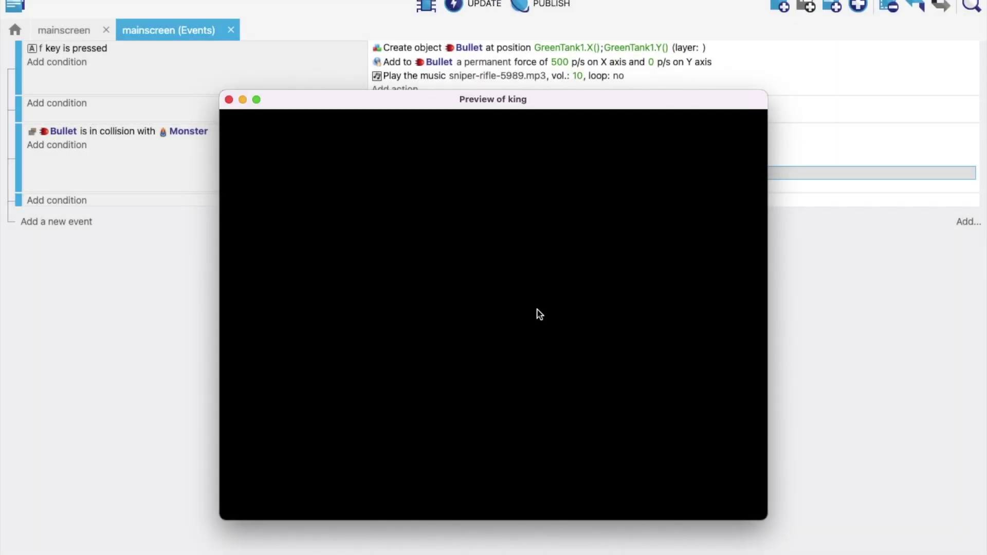
key(f)
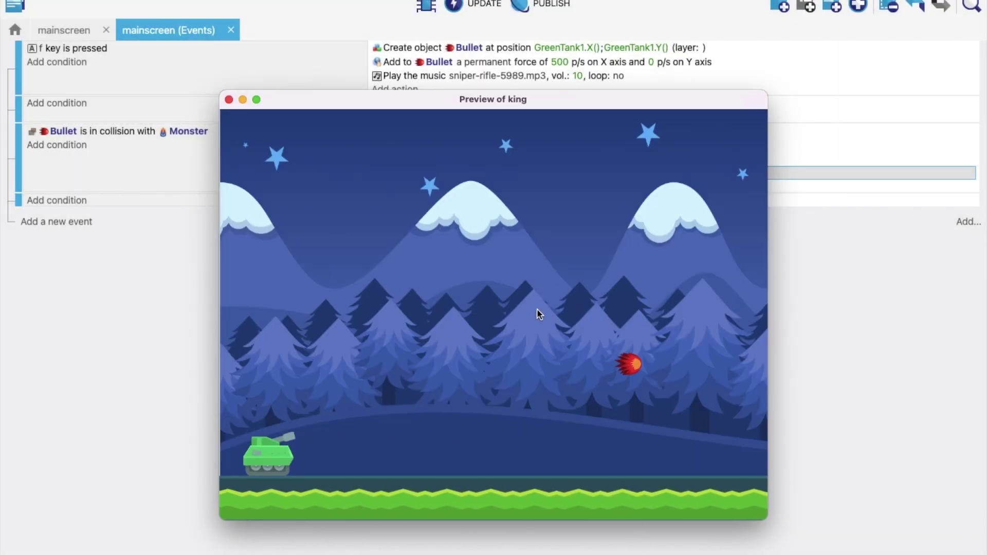
key(Right)
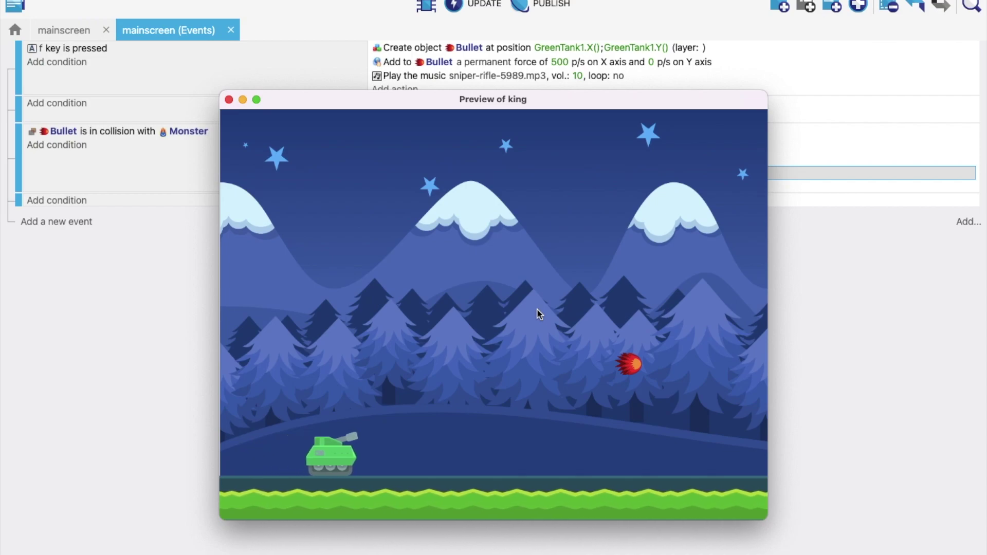
key(Left)
key(Right)
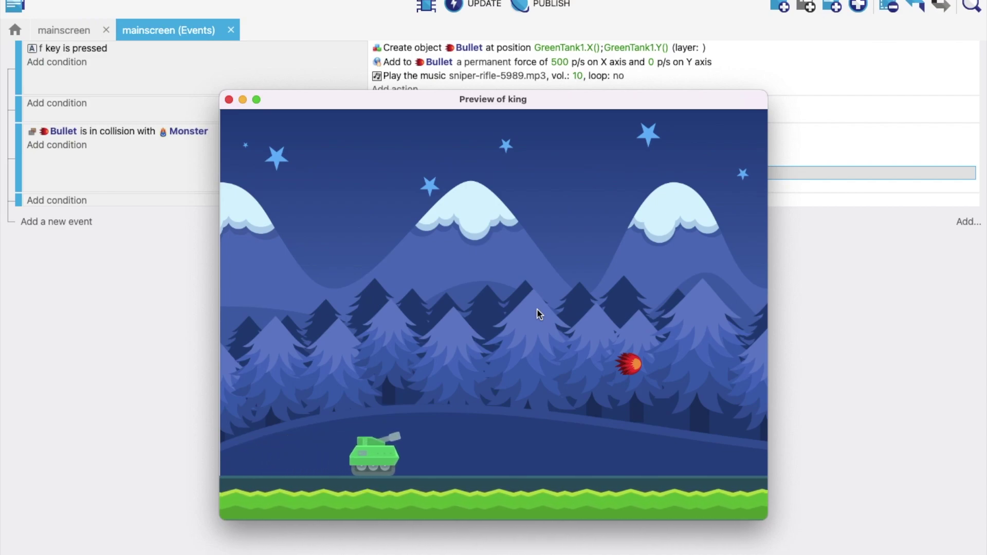
key(Left)
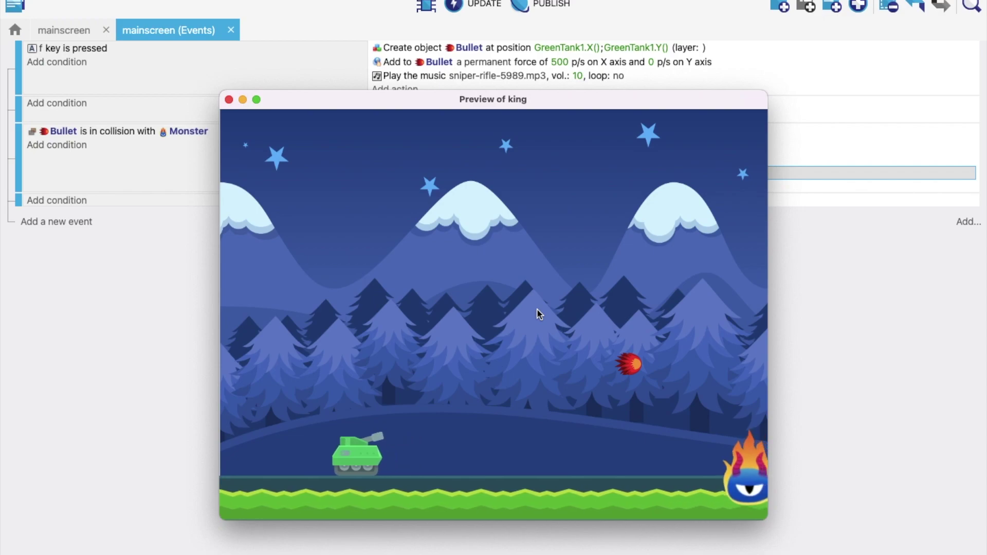
key(Right)
key(f)
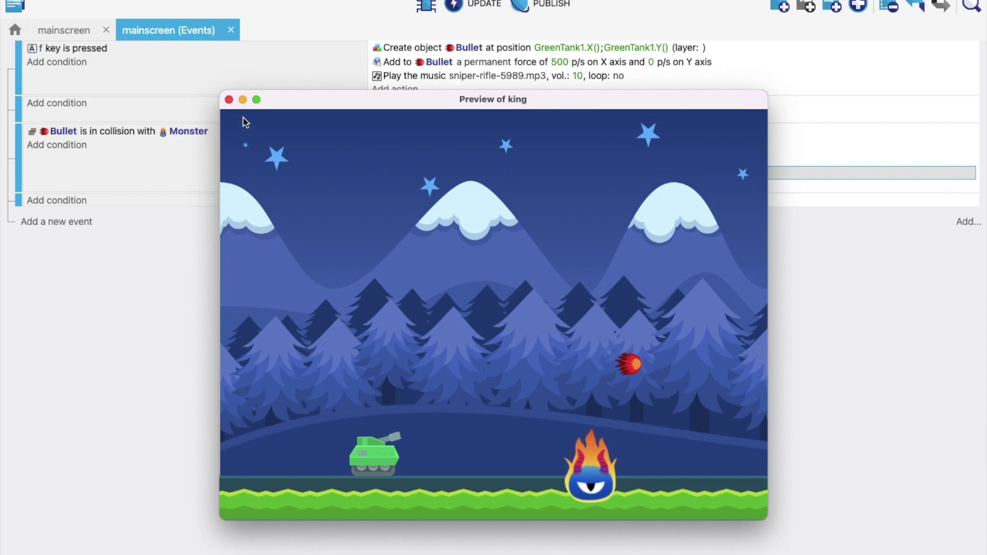
click(230, 99)
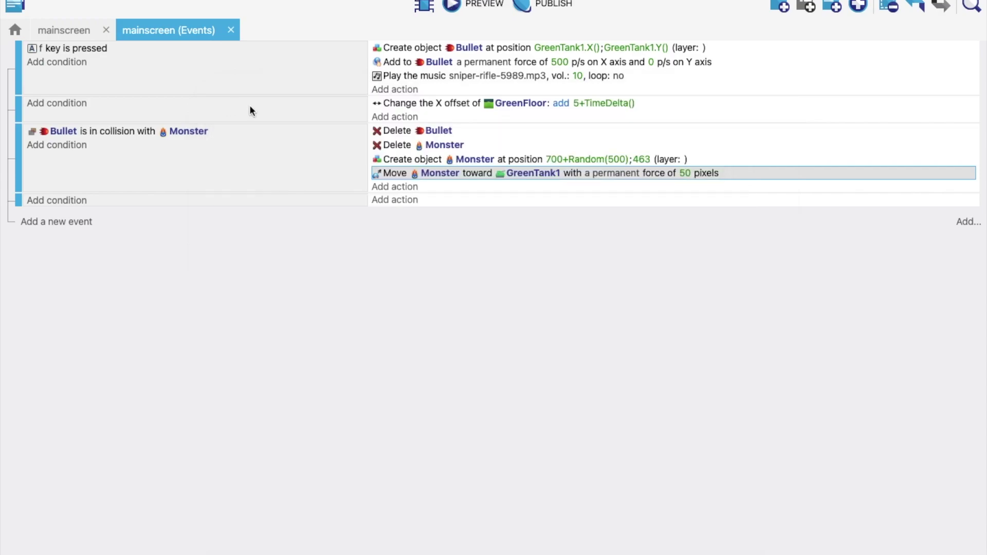
Step: Check the Monster instance's Y position in the scene and set the Create object action's Y position to 451
click(76, 30)
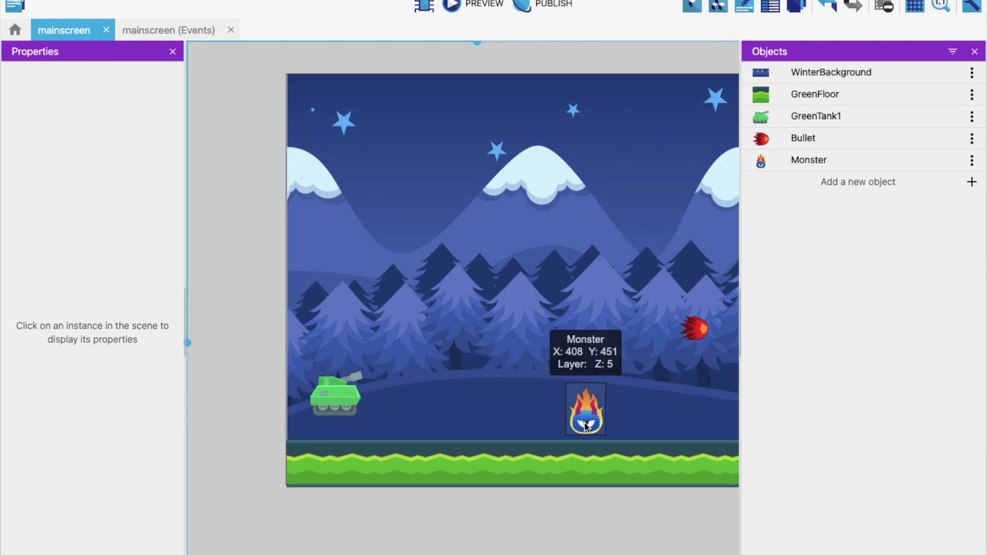
click(586, 426)
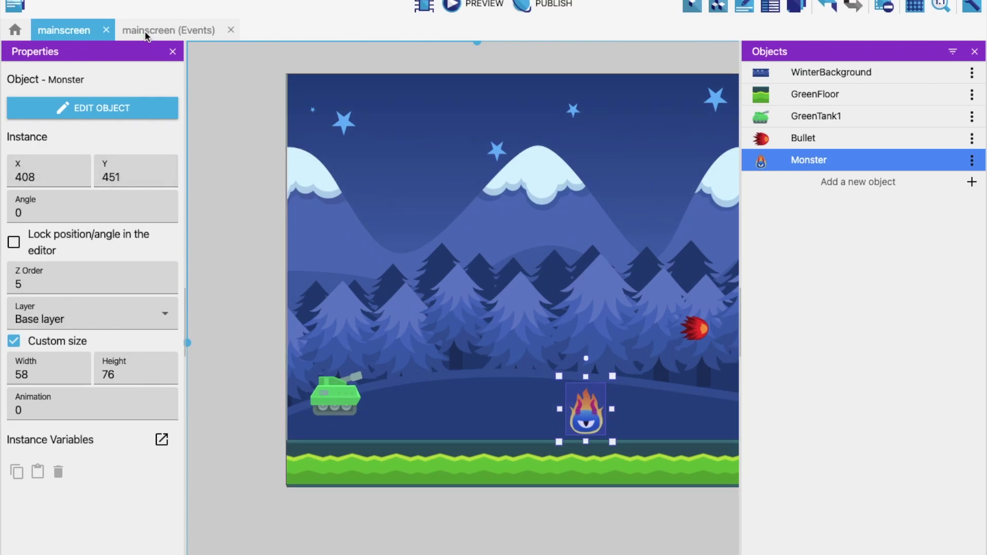
click(146, 32)
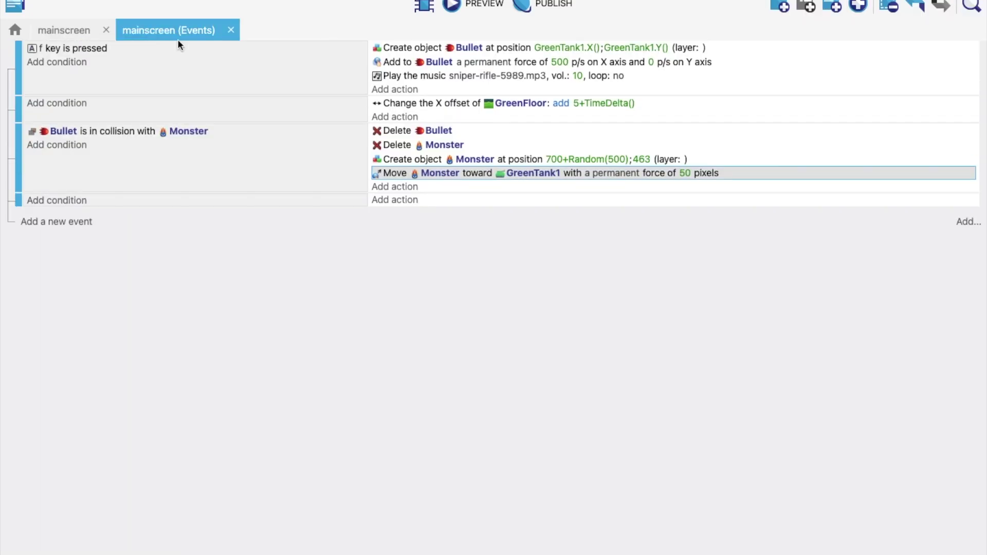
click(641, 160)
text(451)
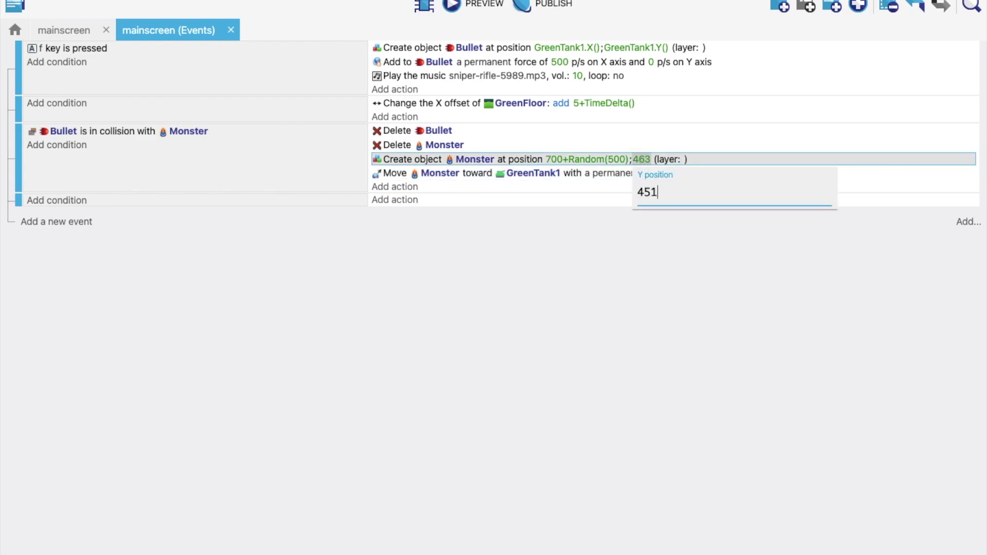
click(546, 303)
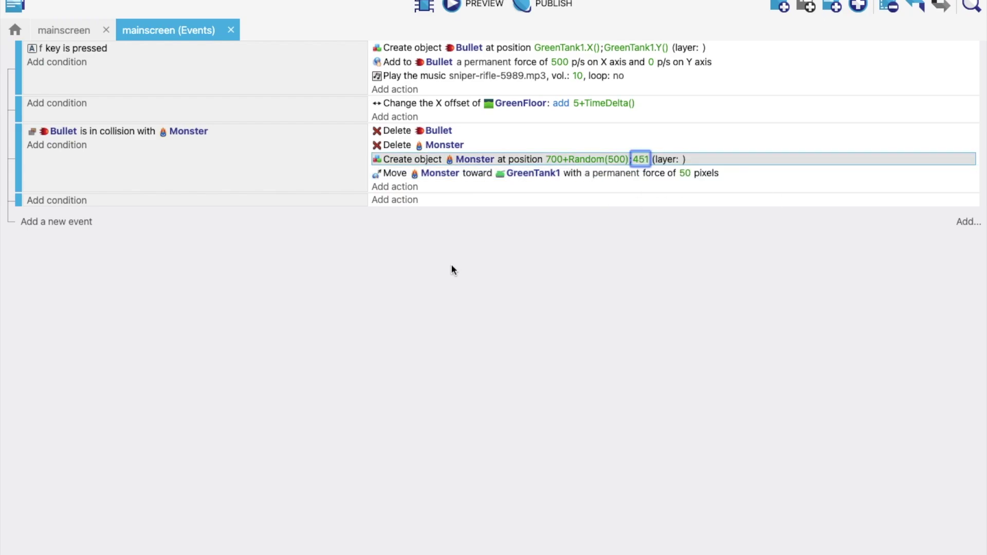
click(57, 30)
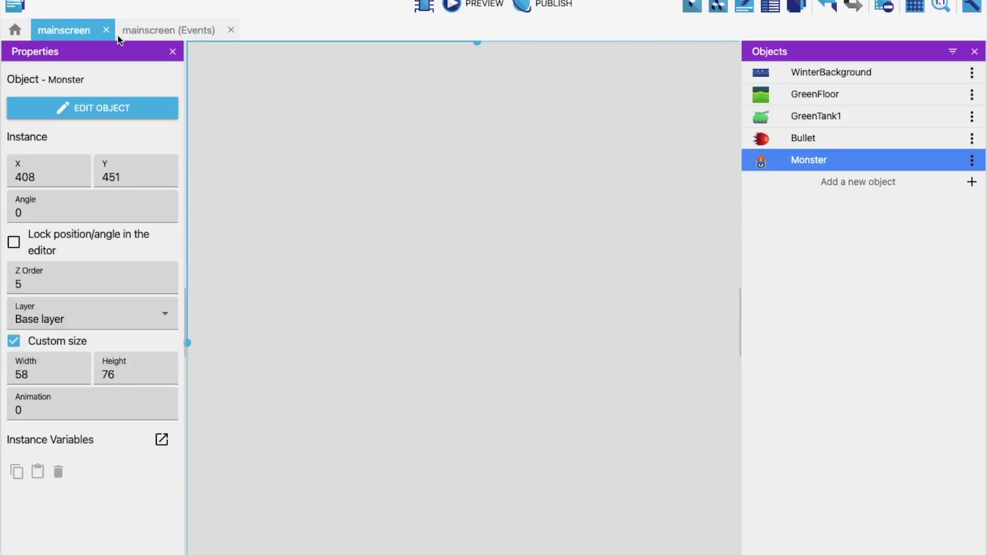
click(147, 33)
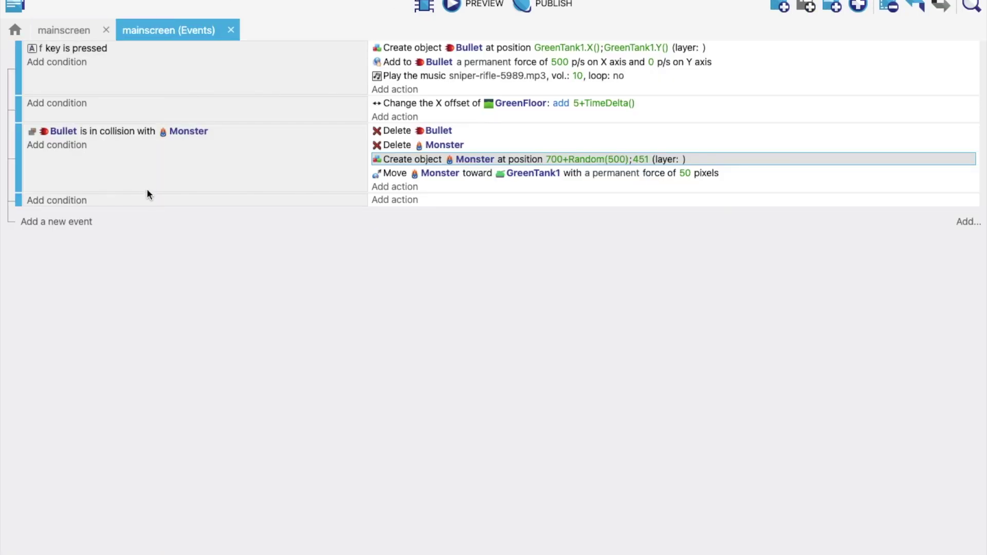
click(49, 202)
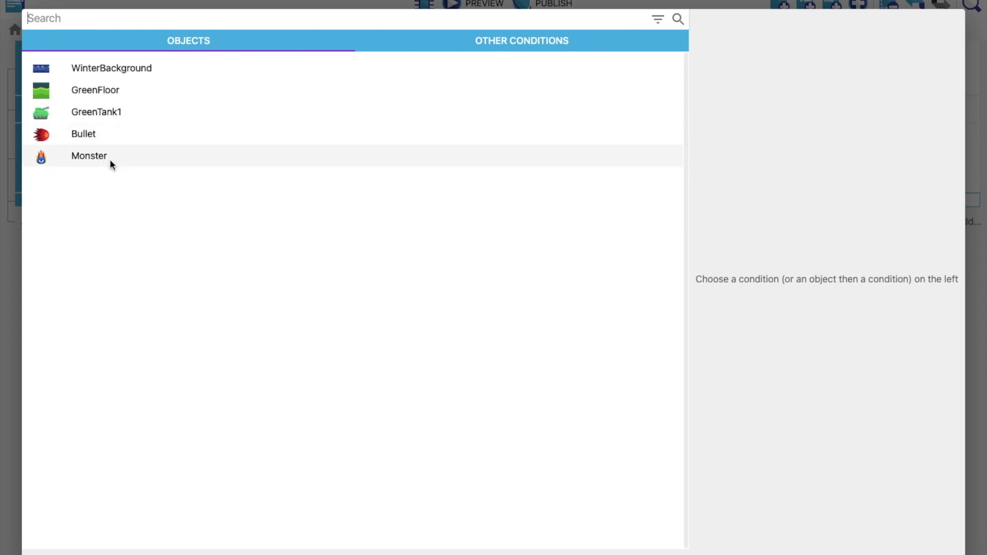
click(82, 156)
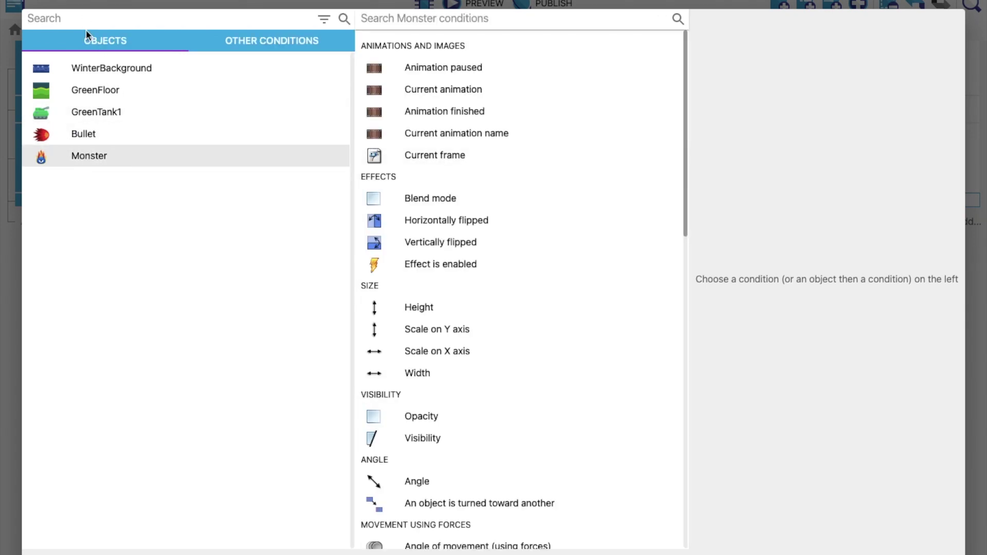
text(col)
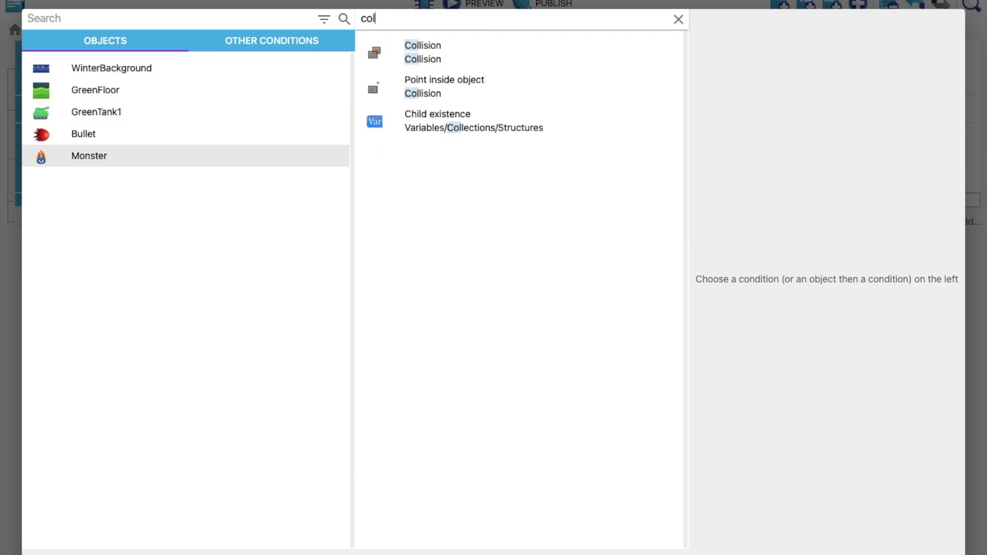
click(440, 60)
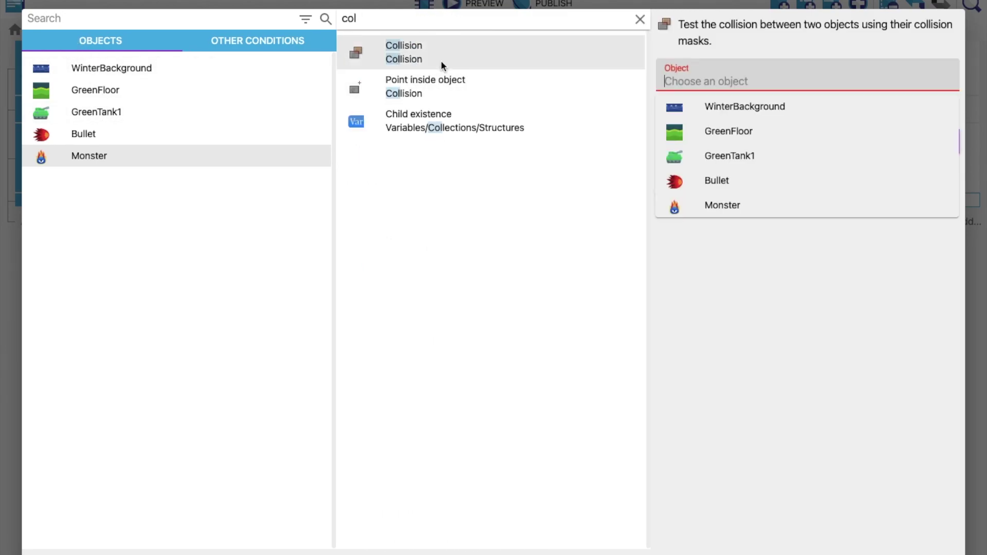
click(720, 204)
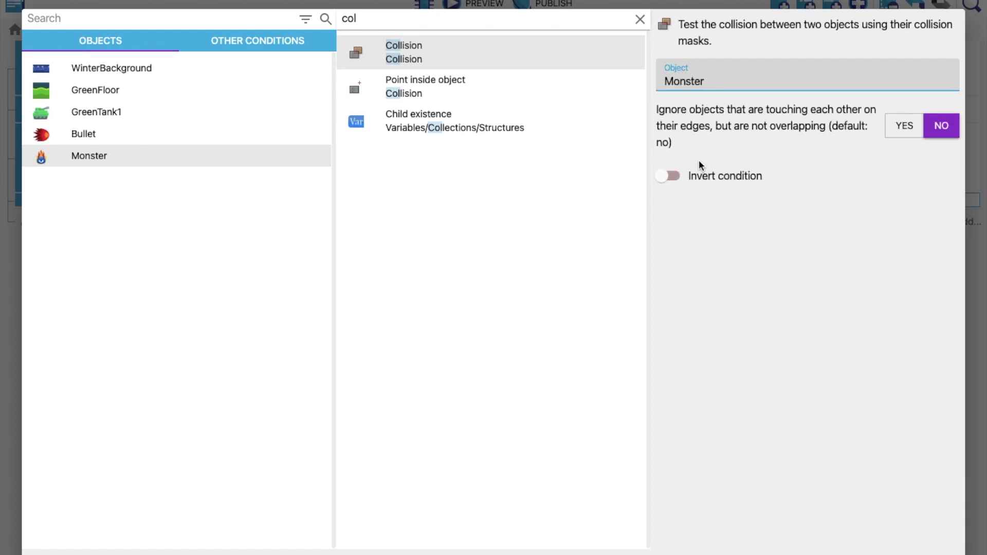
click(388, 57)
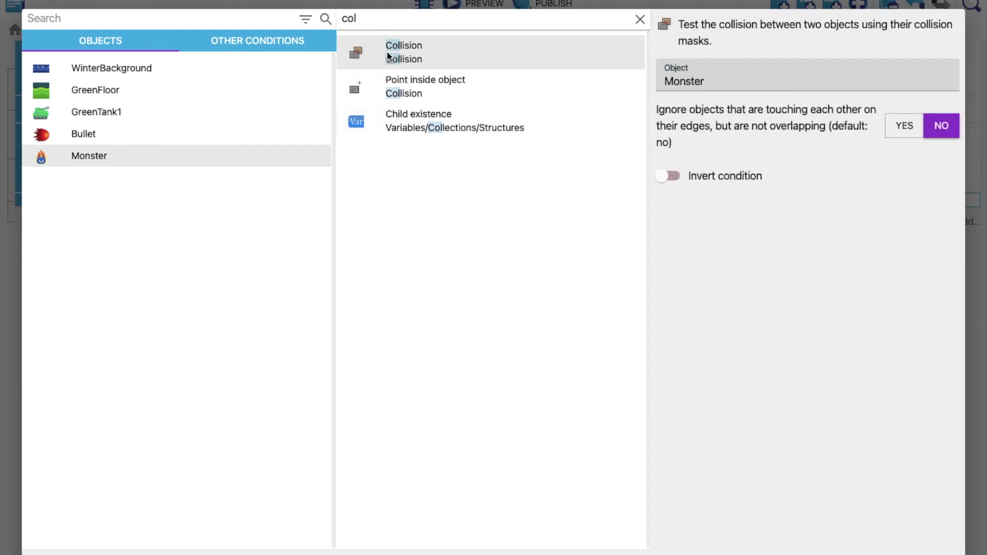
key(Return)
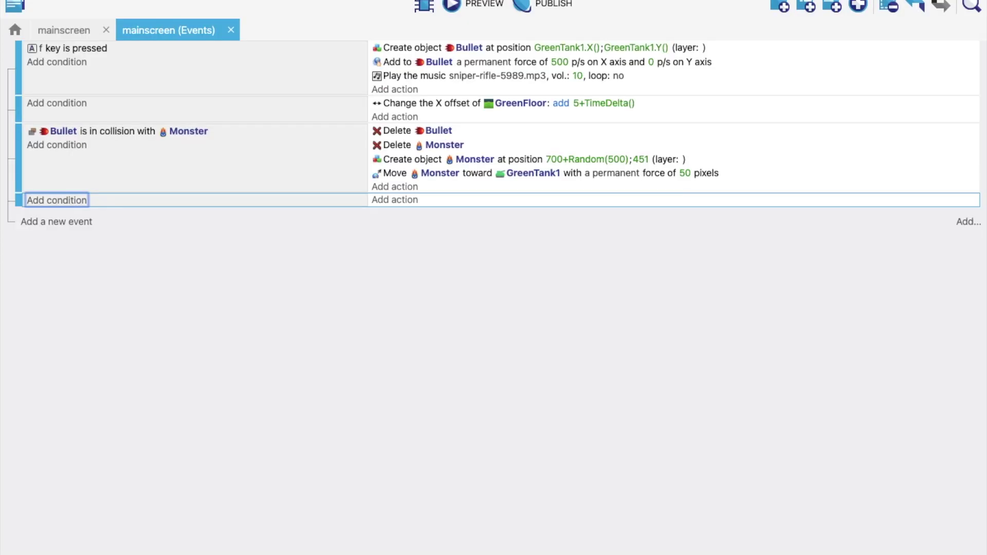
Step: Add a Collision condition between Monster and GreenTank1 to the empty last event
click(62, 199)
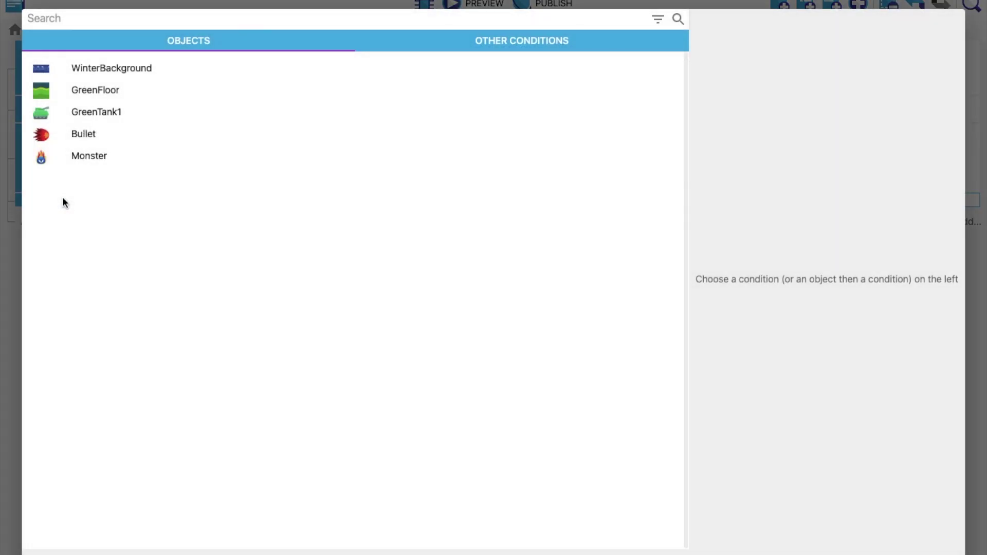
text(col)
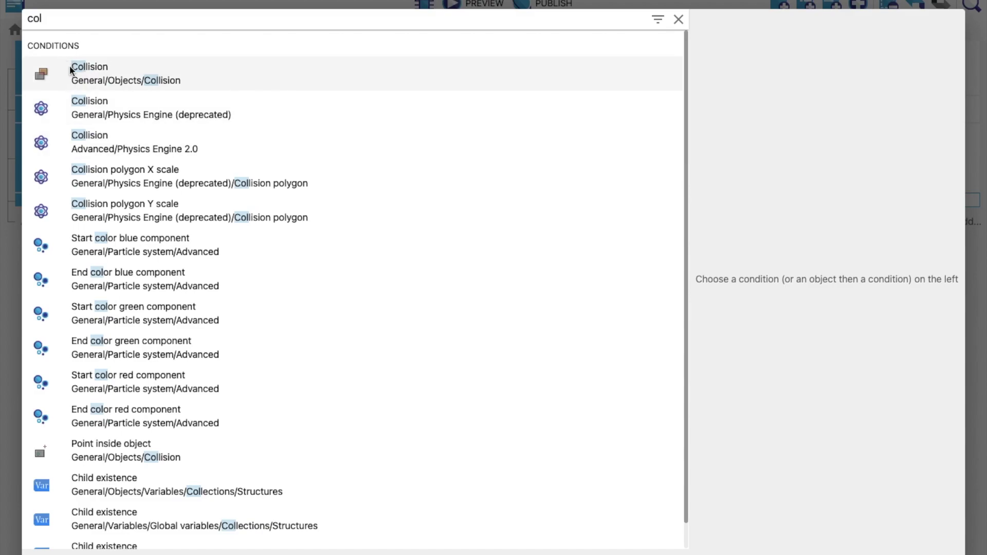
click(63, 58)
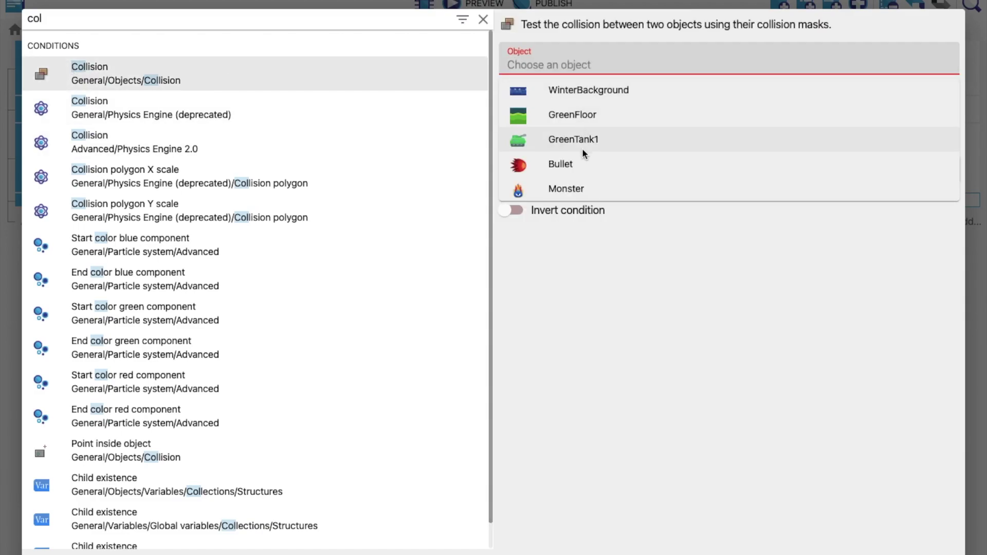
click(559, 189)
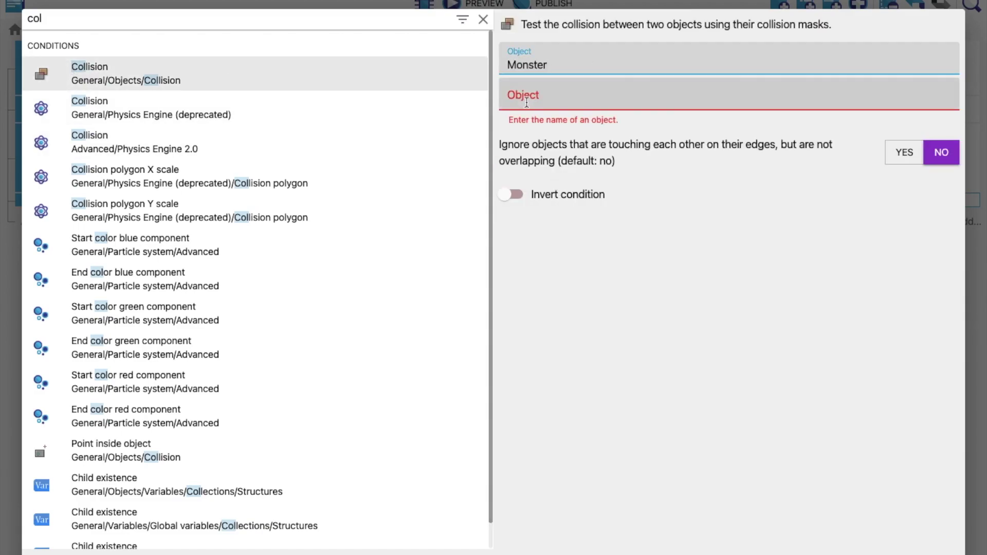
click(566, 98)
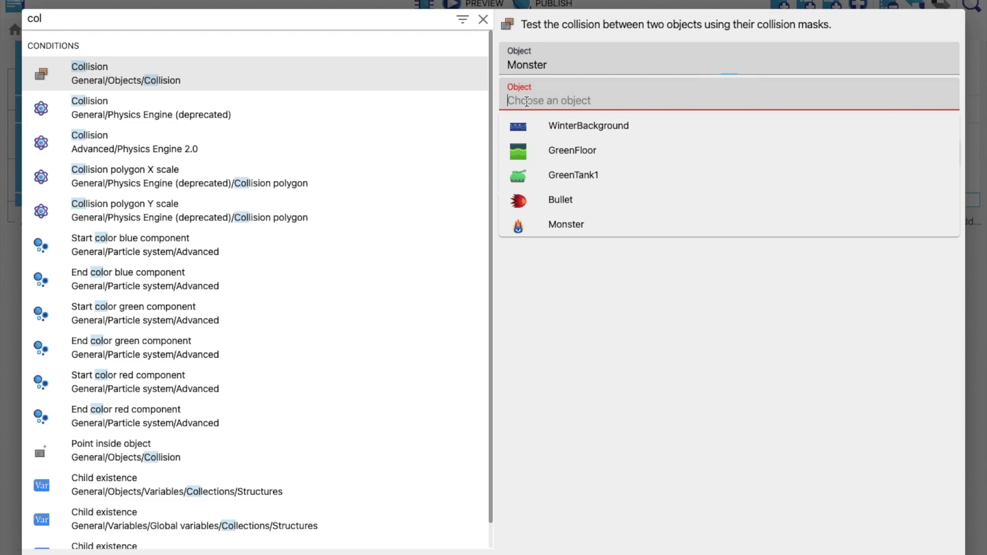
click(567, 177)
click(913, 552)
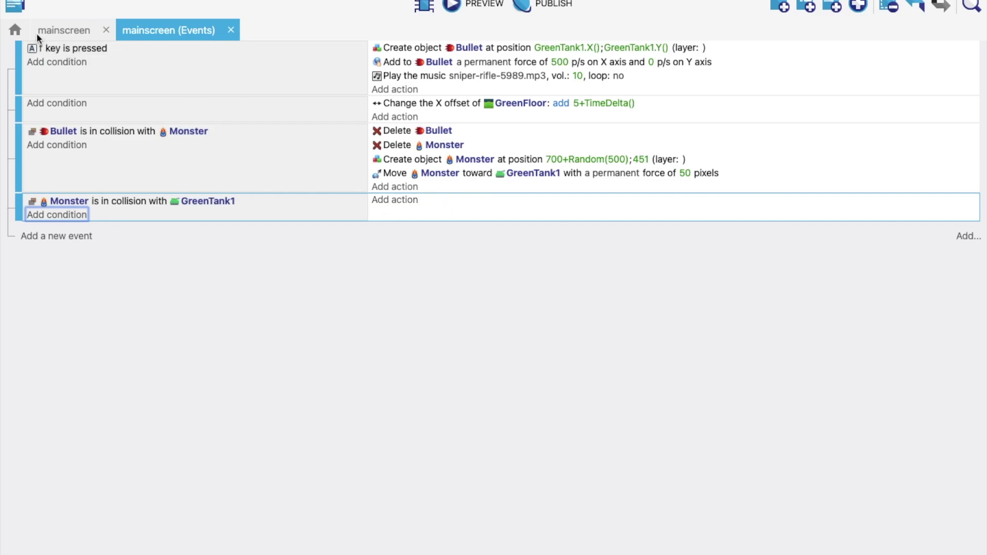
Step: Add a new scene to the project and open it
click(15, 6)
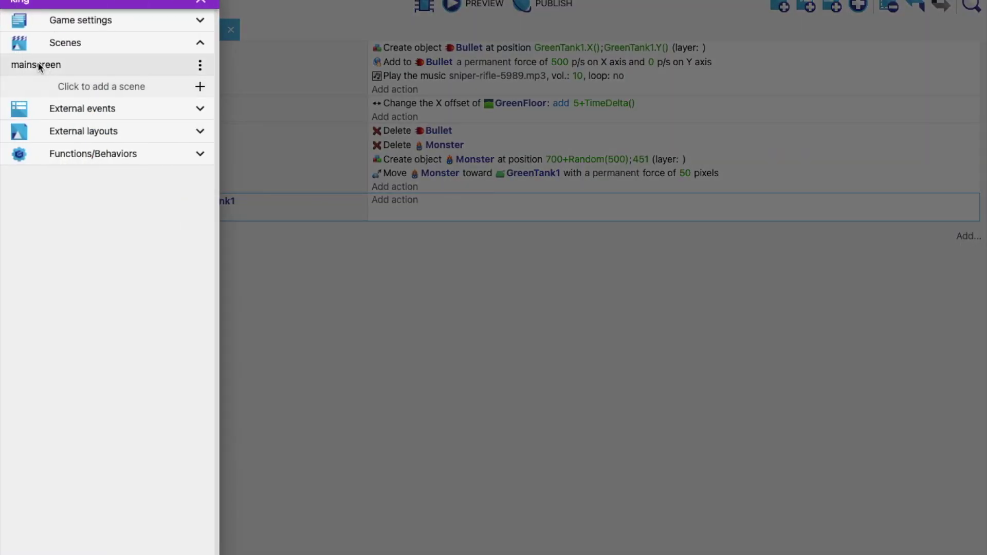
click(104, 87)
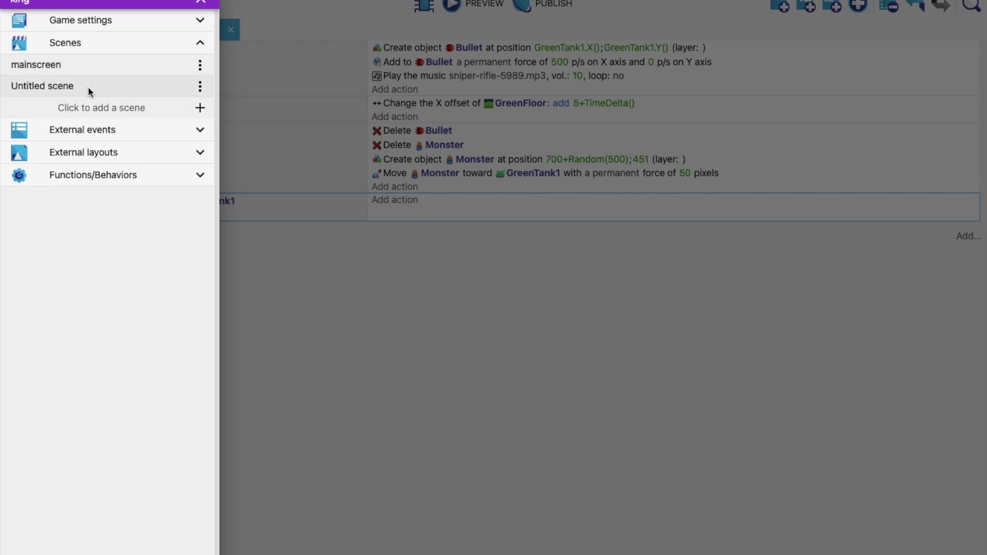
click(54, 87)
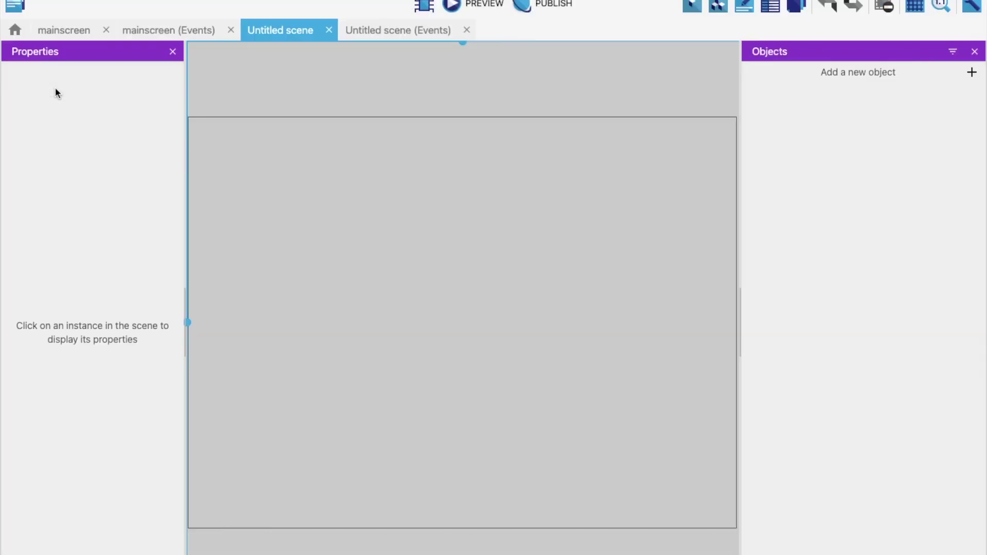
click(856, 72)
double_click(232, 73)
text(game)
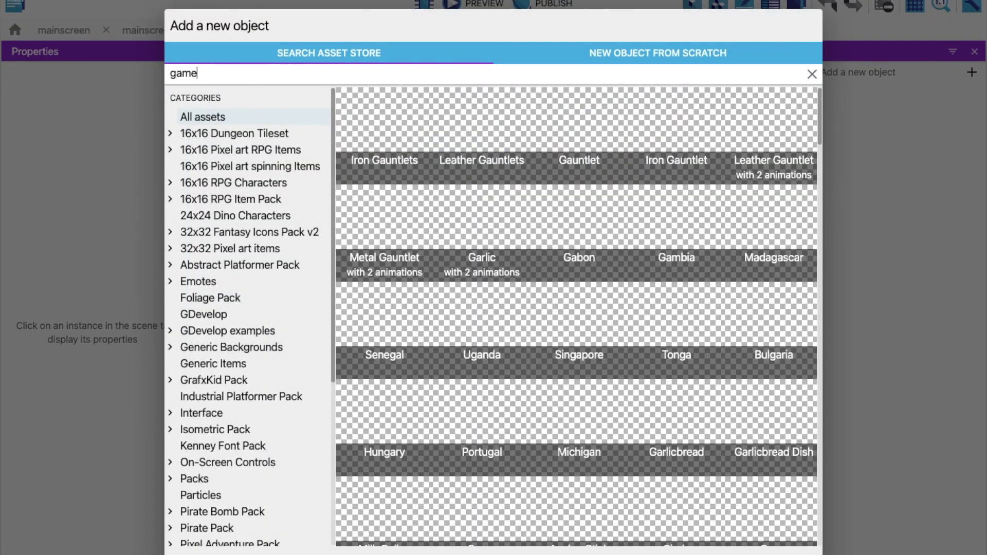
text( over)
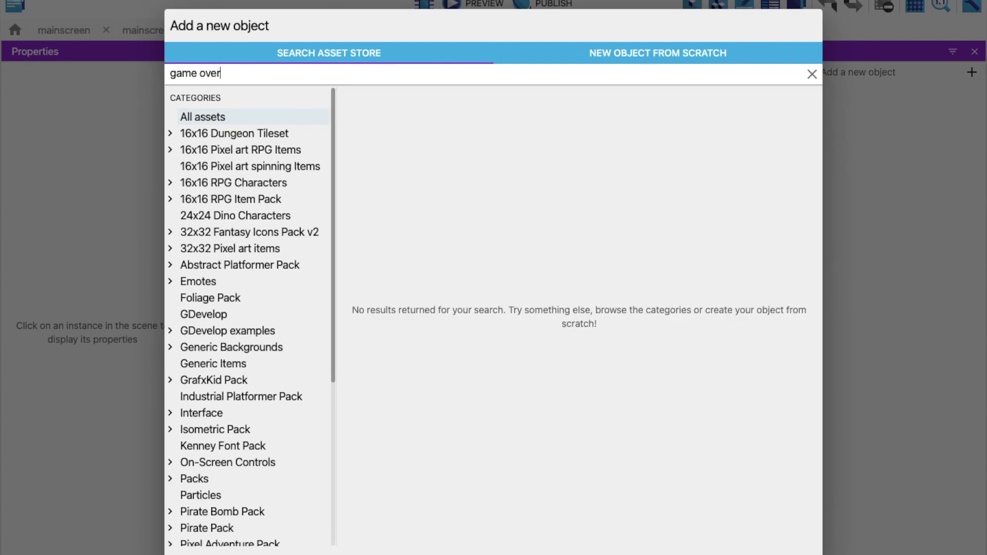
click(199, 73)
key(BackSpace)
double_click(199, 73)
key(BackSpace)
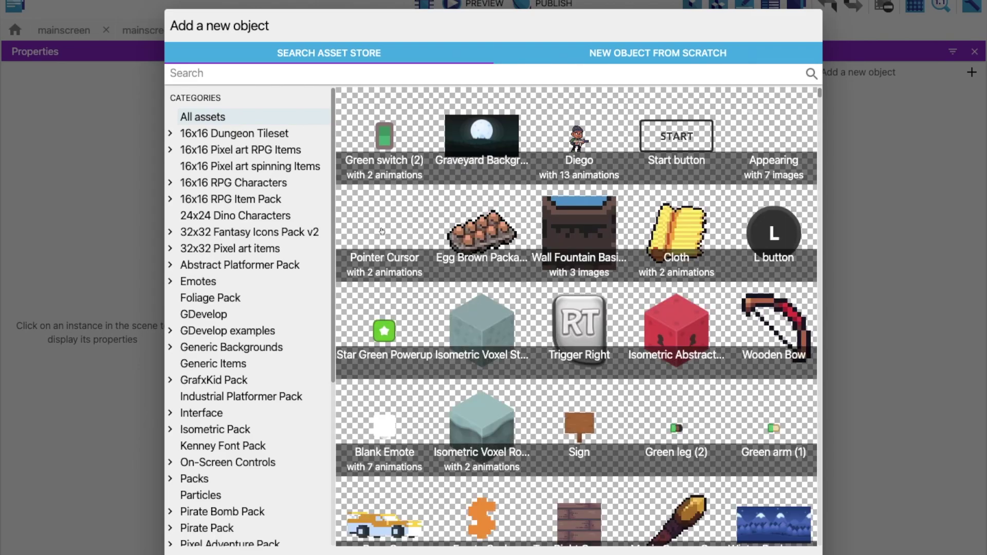
key(Escape)
Step: Create a sprite object from scratch with one animation using the Game Over image, copying the file into the project folder
click(846, 66)
click(652, 54)
click(225, 104)
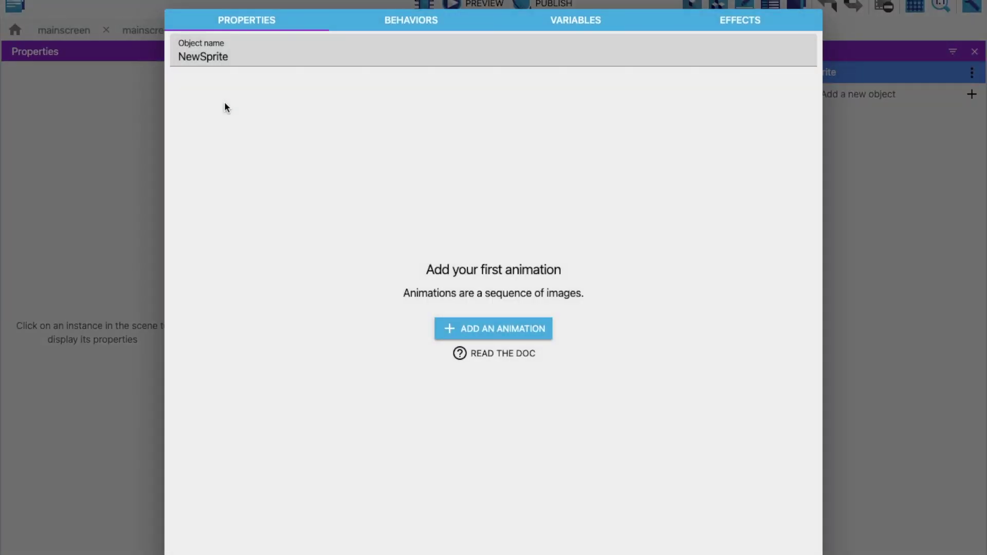
click(448, 326)
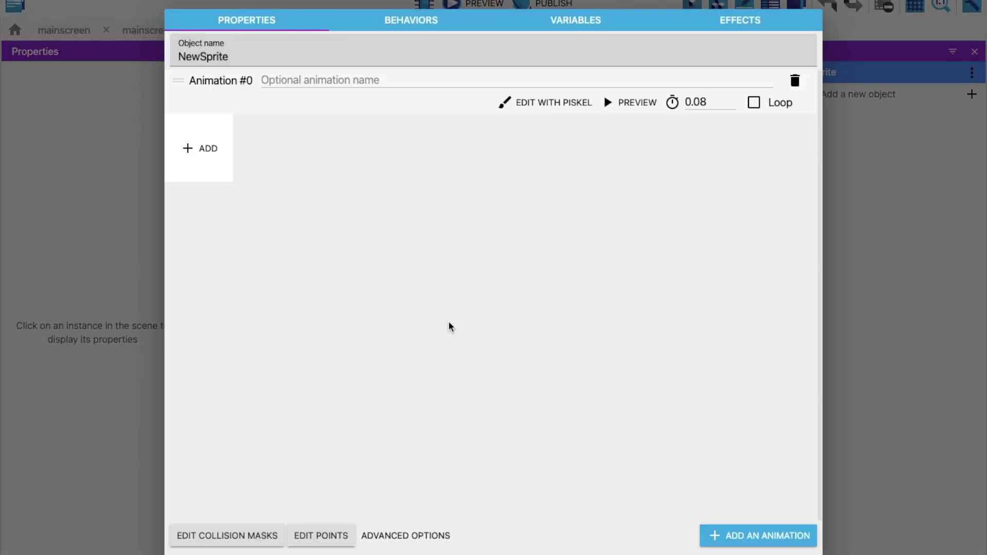
click(203, 151)
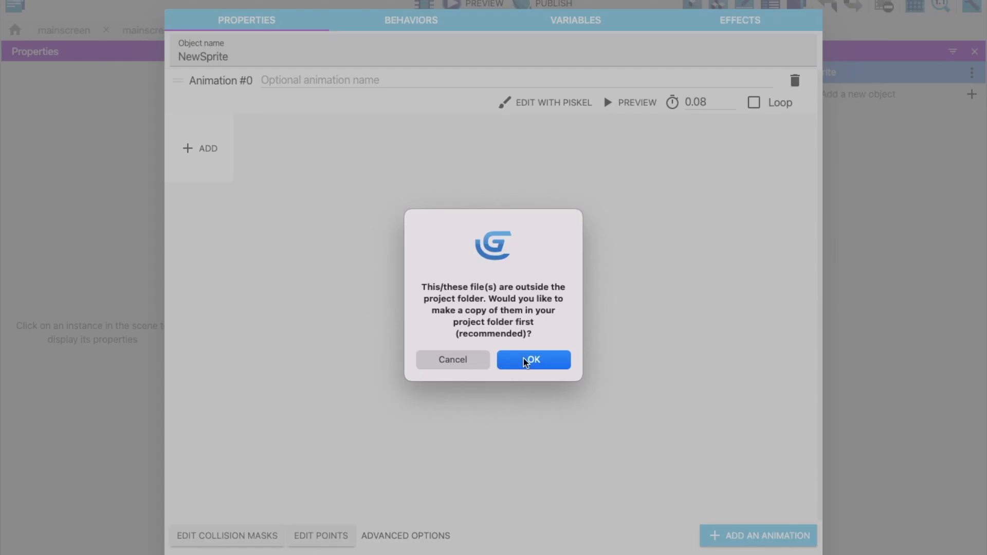
click(530, 361)
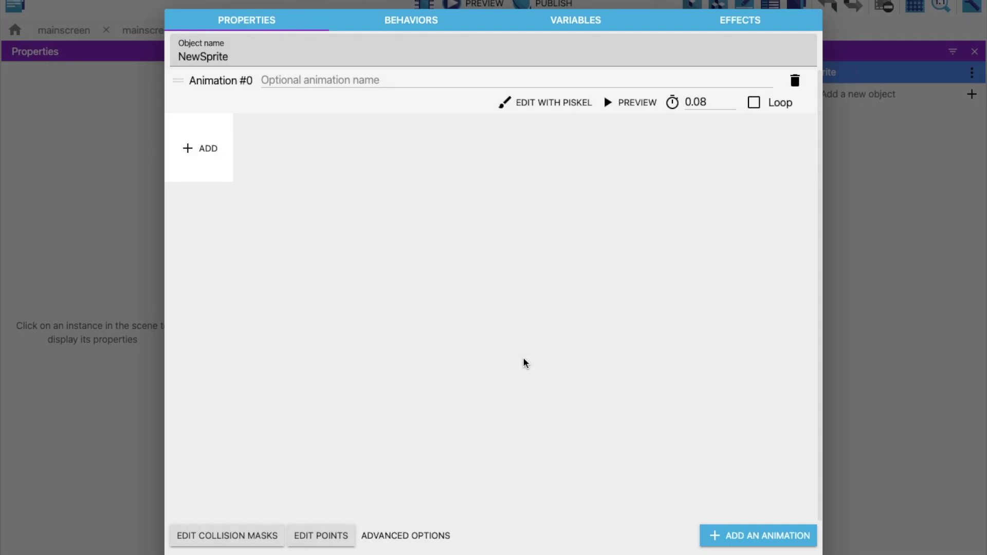
key(Escape)
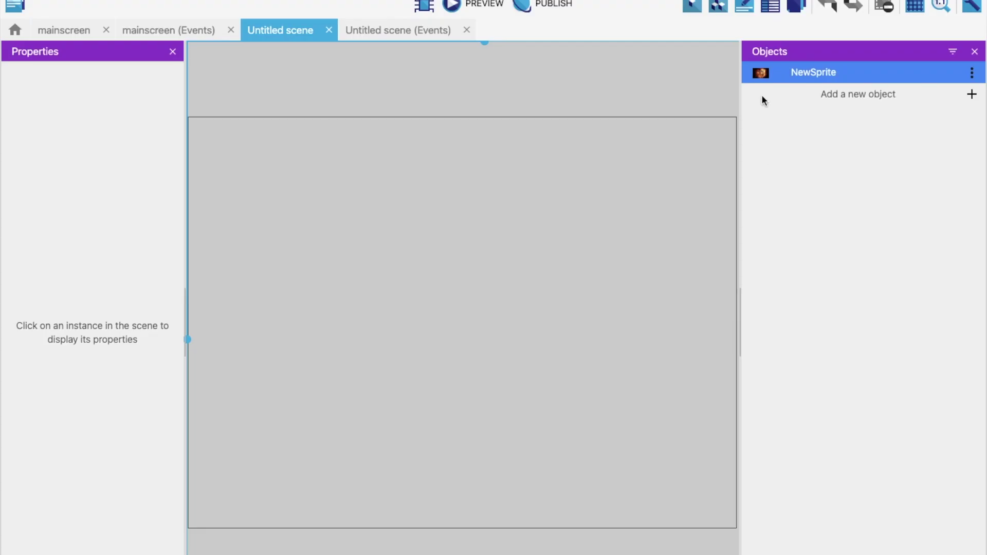
Step: Place the Game Over sprite in the new scene, then shrink and move it to cover the game window frame
drag(791, 72, 368, 196)
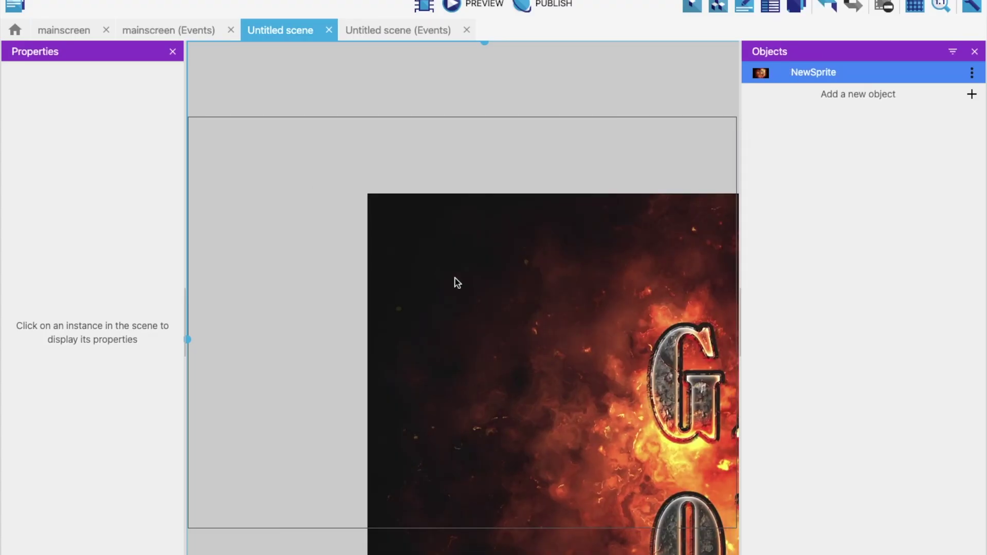
click(403, 241)
ctrl+scroll(358, 190, down, 6)
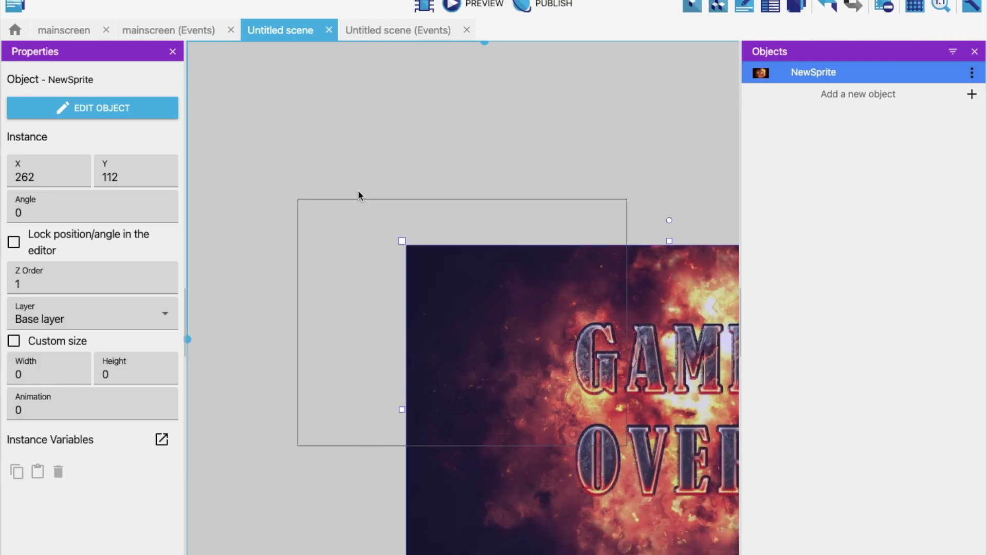
ctrl+scroll(375, 205, down, 3)
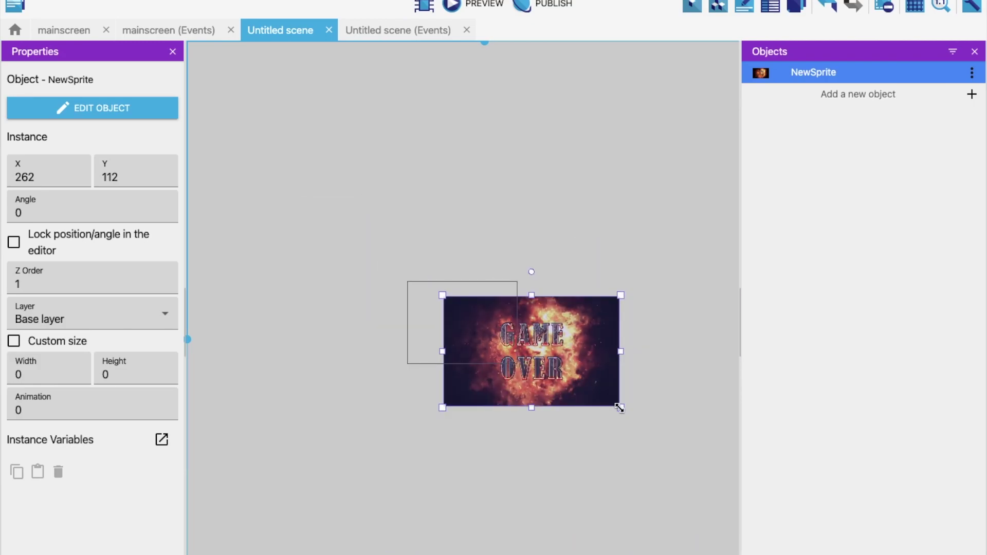
ctrl+scroll(566, 386, down, 3)
drag(525, 359, 432, 295)
drag(501, 354, 535, 366)
click(587, 354)
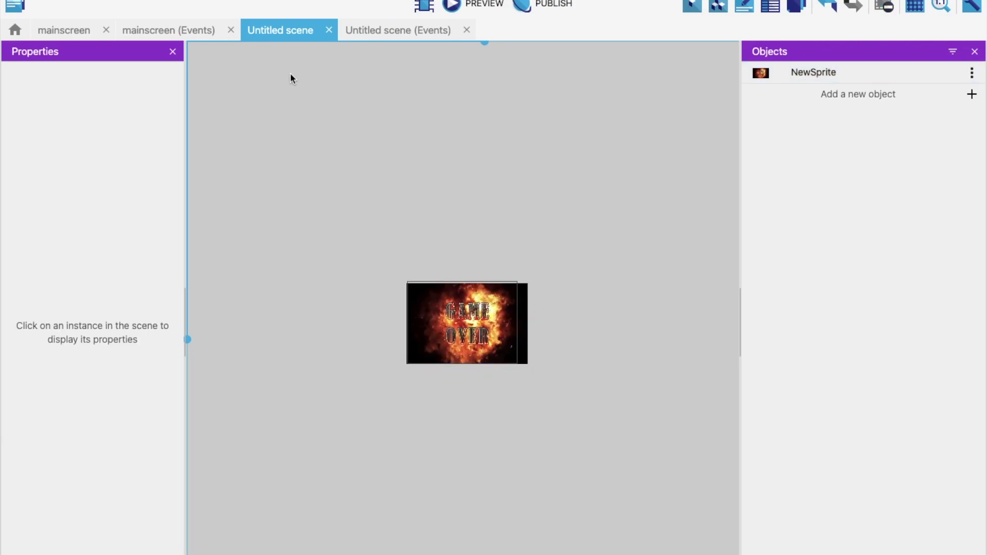
Step: Add a Change the scene action targeting "Untitled scene" to the mainscreen event where Monster collides with GreenTank1
click(373, 29)
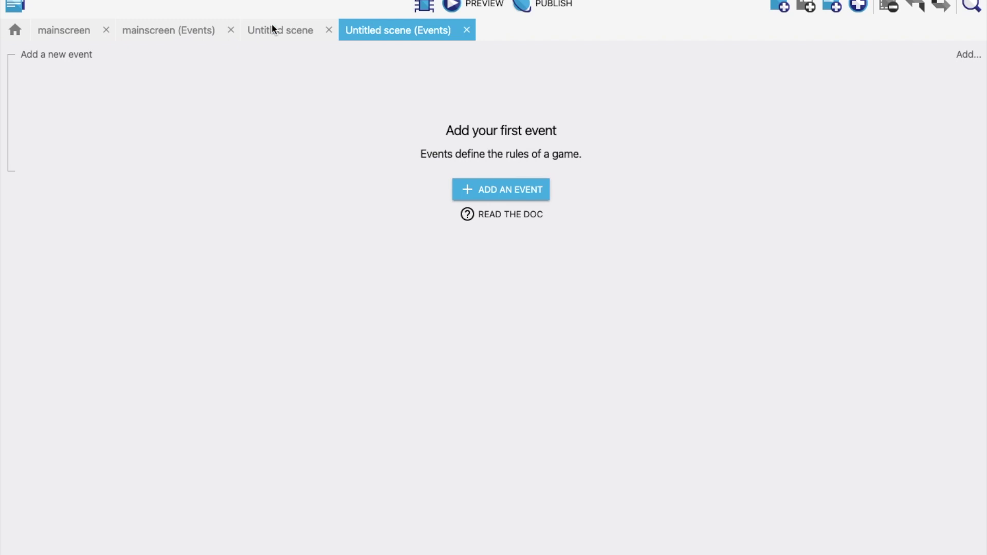
click(271, 30)
click(160, 33)
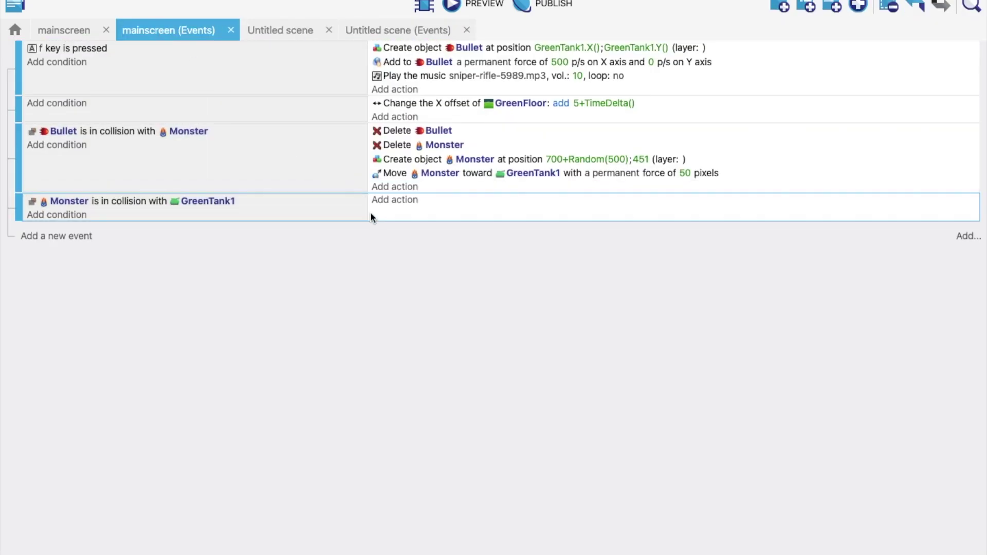
click(409, 203)
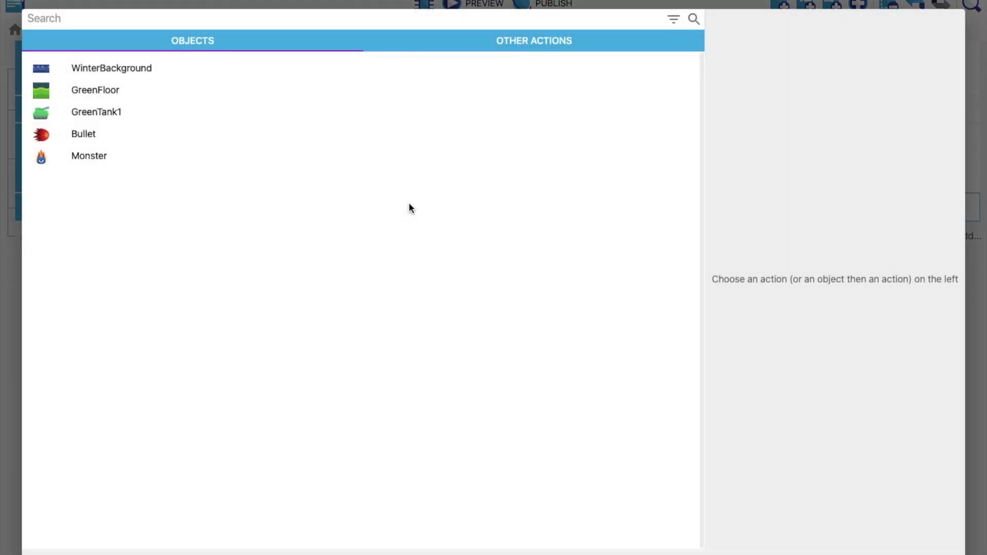
text(c)
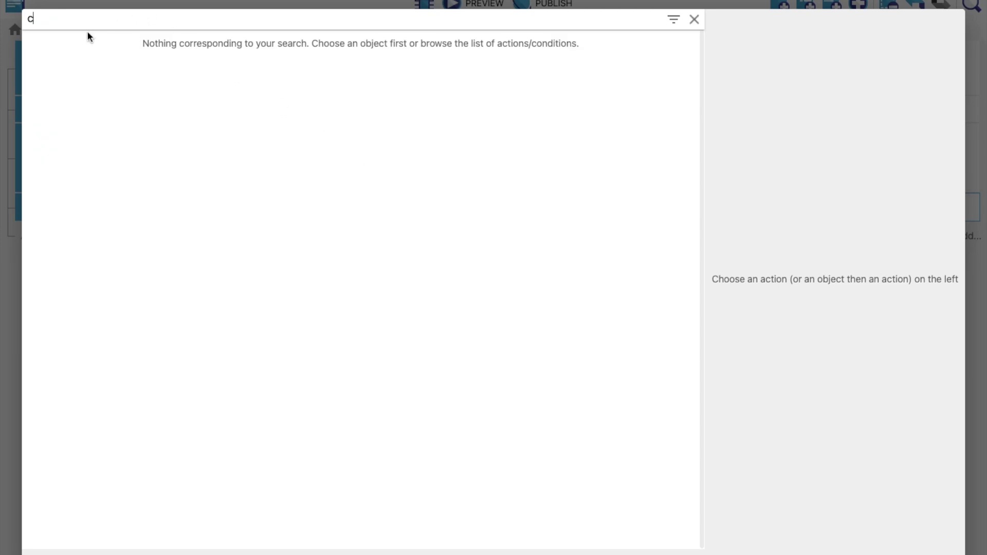
text(hange)
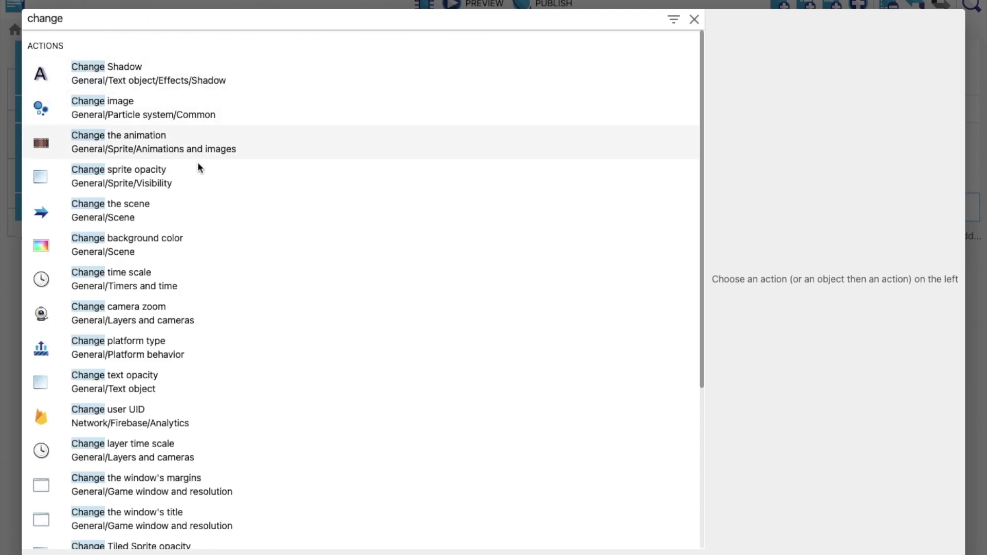
click(139, 217)
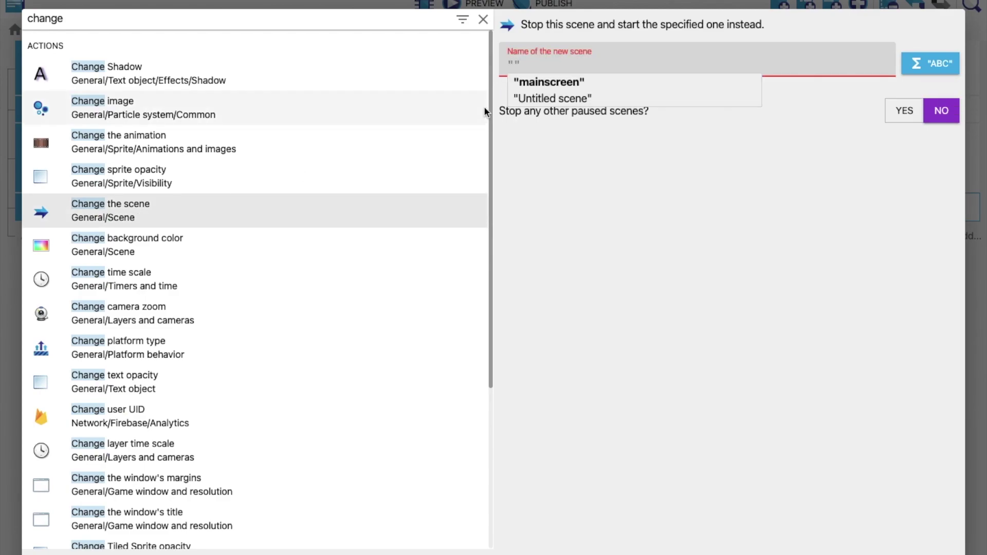
click(551, 100)
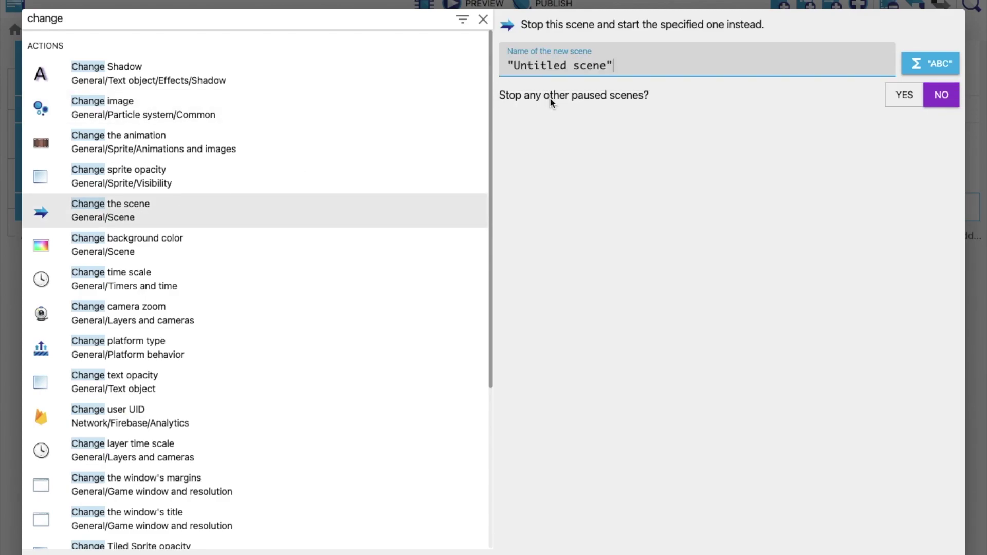
click(903, 546)
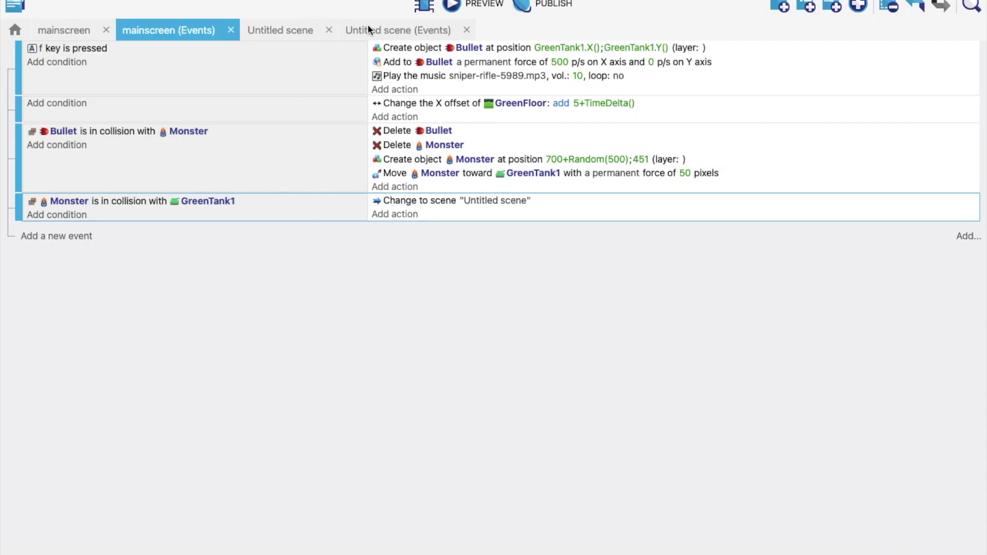
Step: Preview the game, firing bullets and moving the tank to test the monster collision, and return to the mainscreen scene layout
click(452, 7)
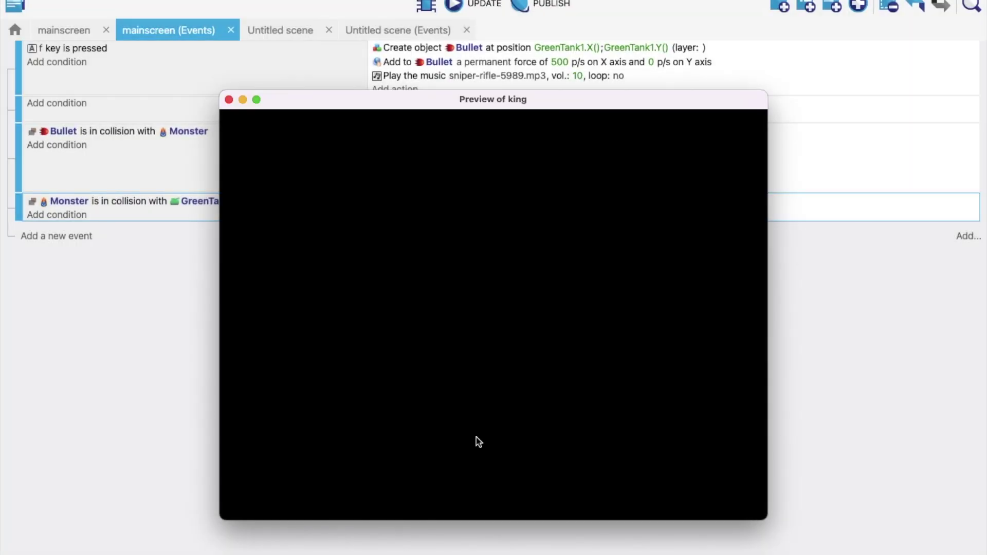
key(f)
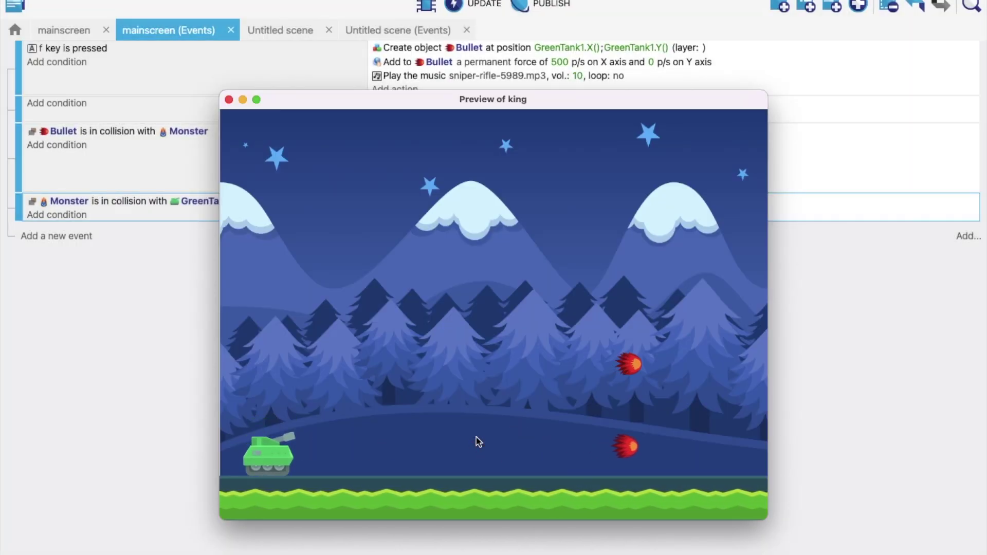
key(Right)
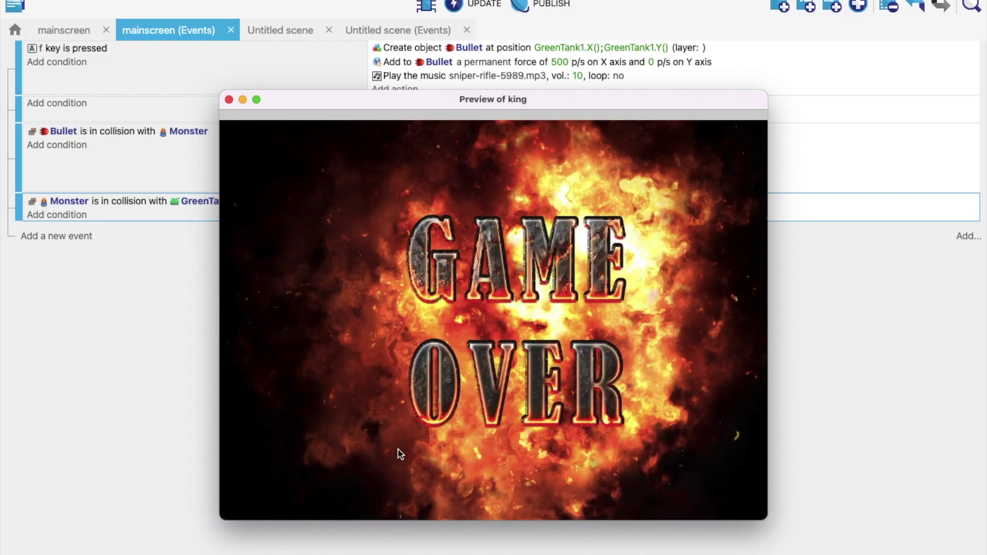
click(229, 99)
click(47, 31)
scroll(230, 227, right, 1)
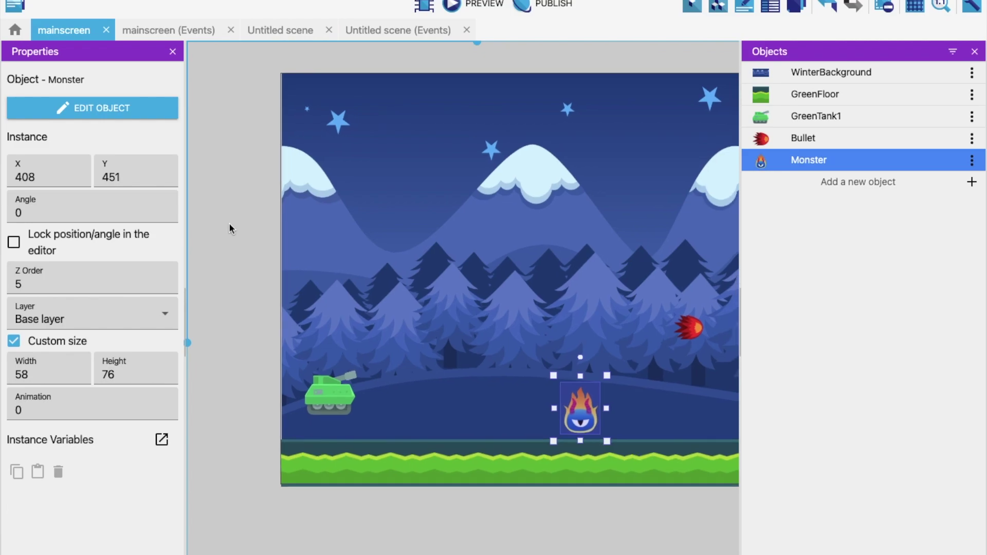